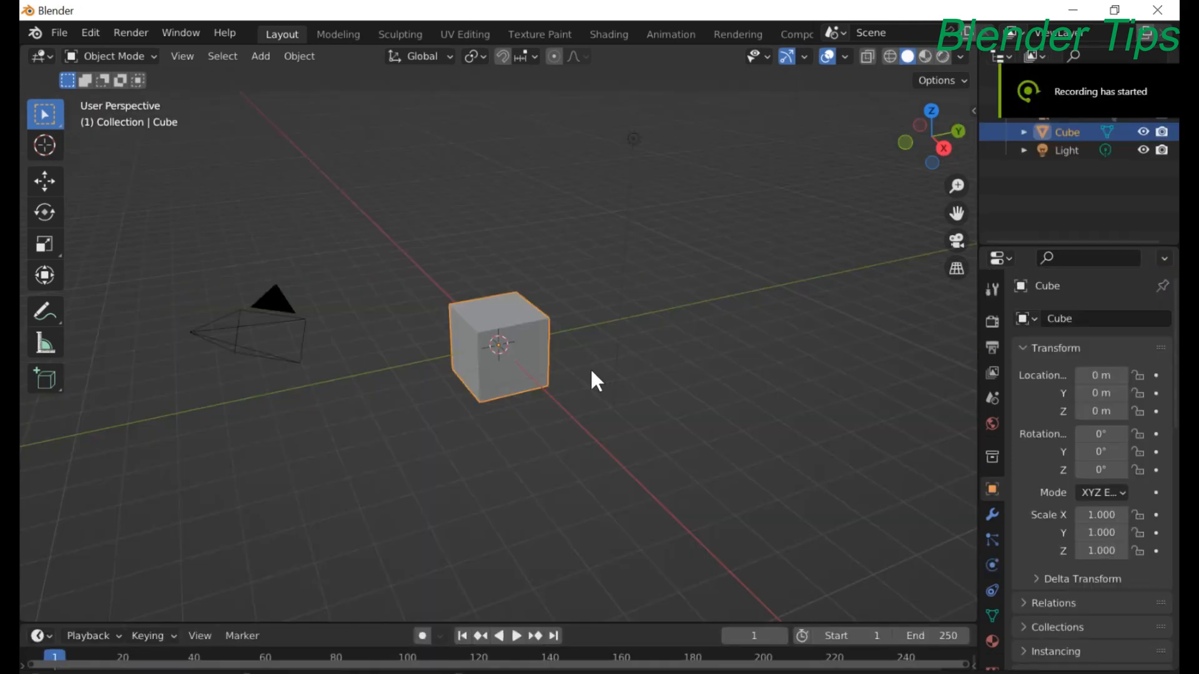
Delete all the default objects from the scene, including the cube, camera and light
mouse_move(592, 369)
middle_down()
mouse_move(548, 371)
mouse_move(575, 369)
middle_up()
scroll(575, 369, down, 2)
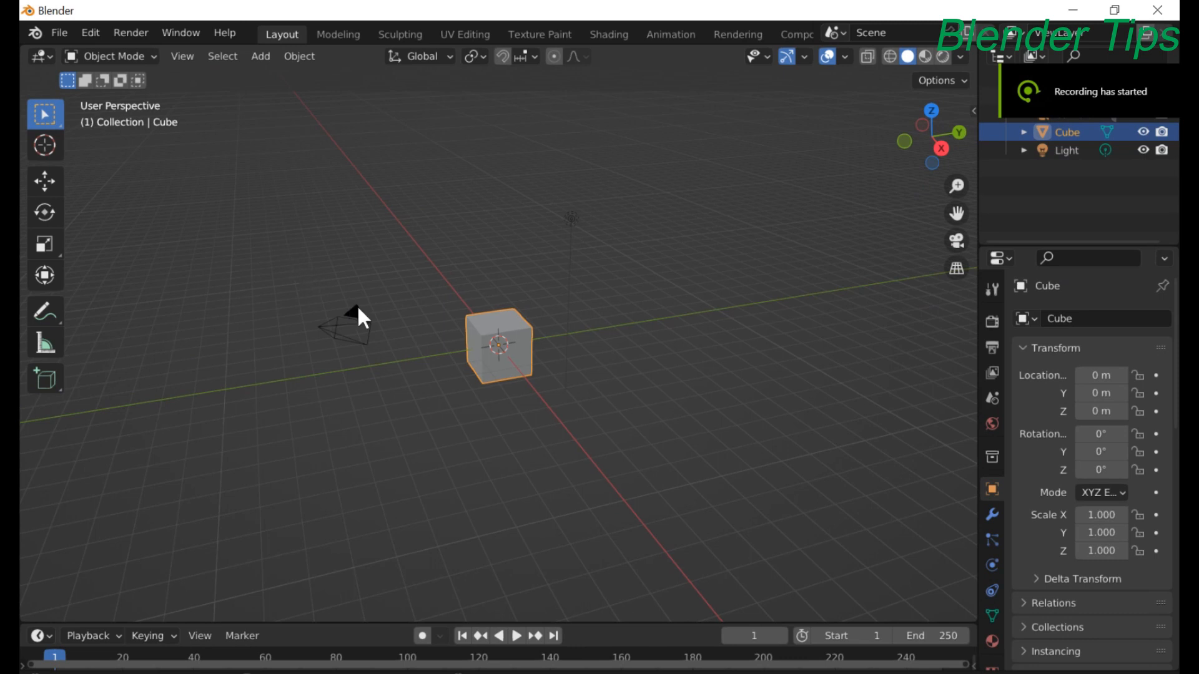
drag(289, 263, 598, 418)
key(Delete)
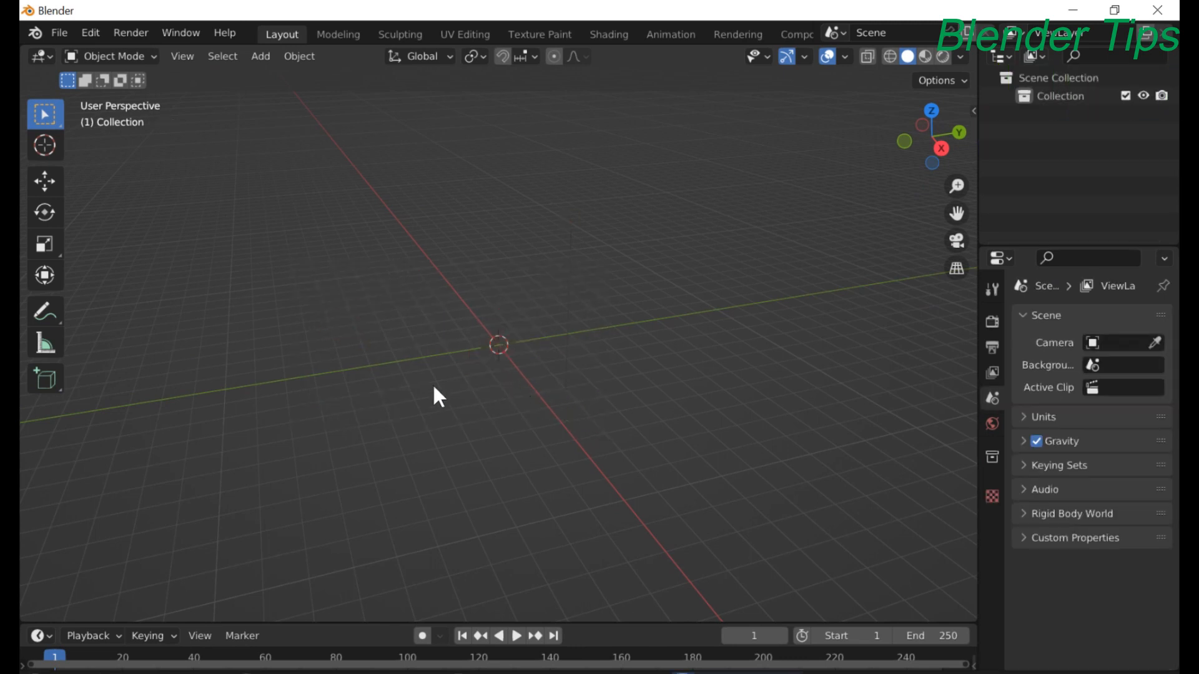
Add a text object and rotate it 90° about the X axis so it stands upright
key(shift+a)
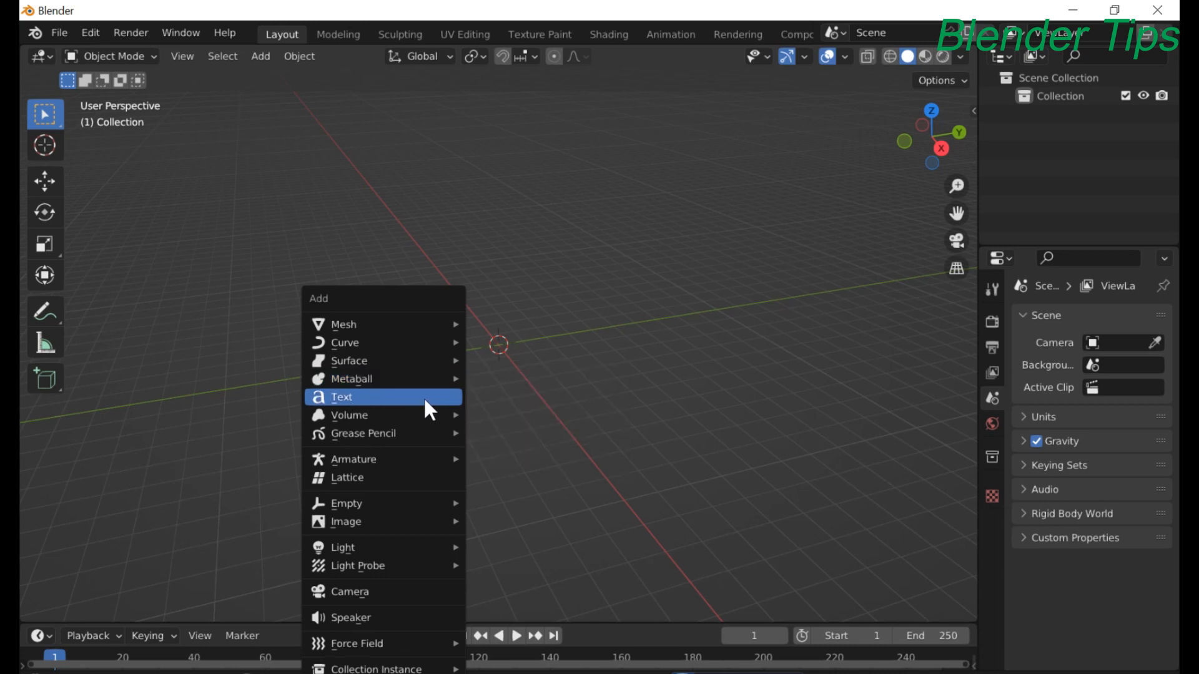
click(425, 397)
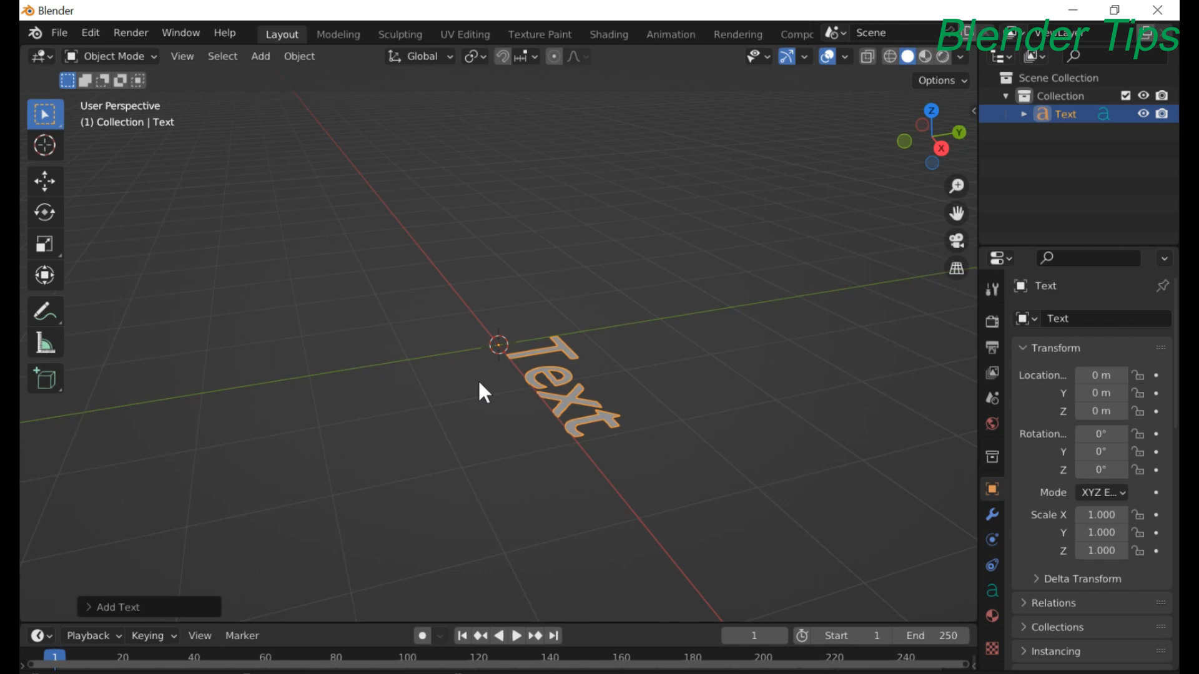
key(r)
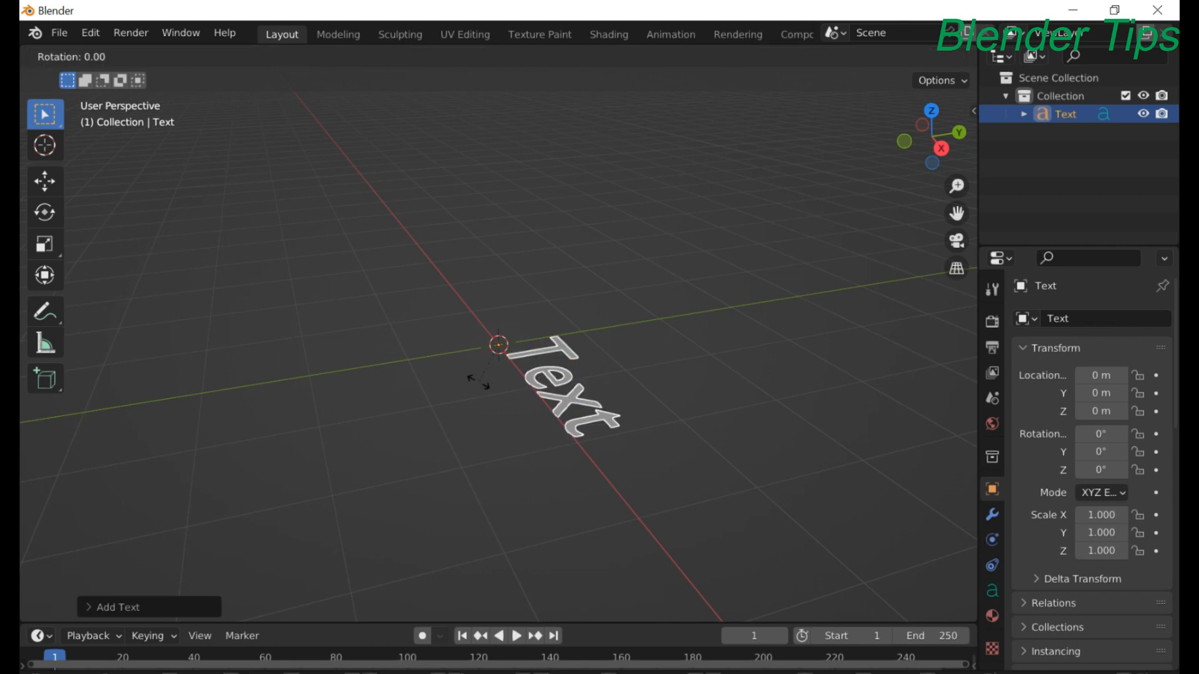
text(x9)
text(0)
key(Return)
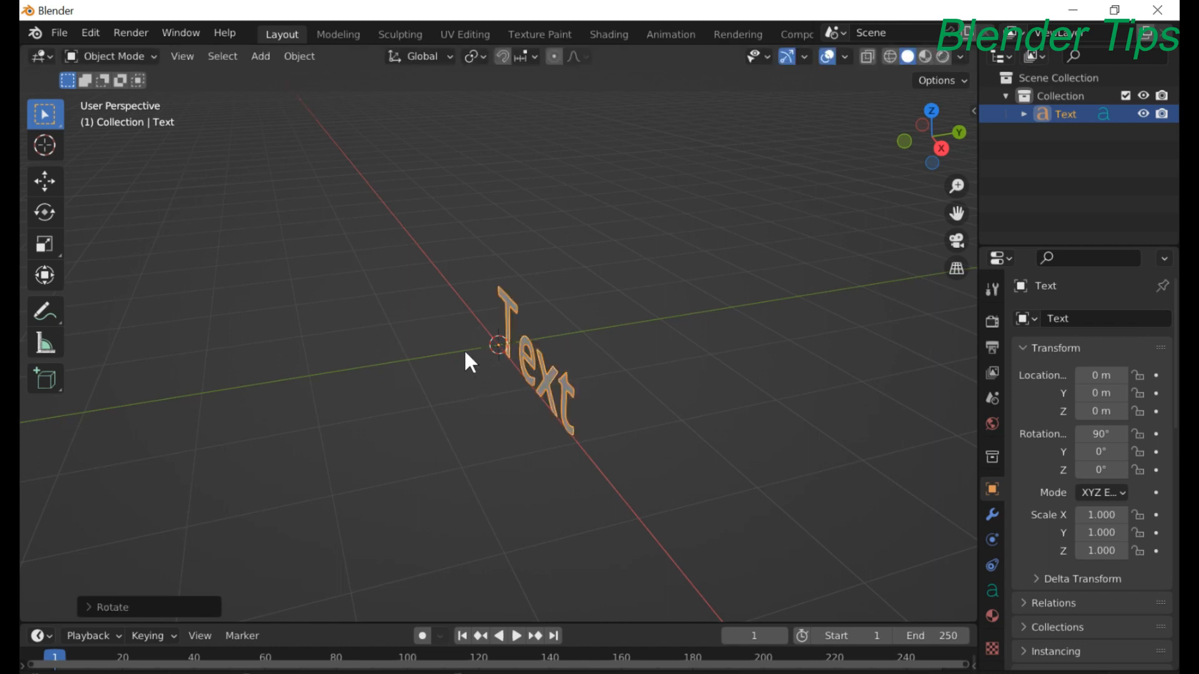
Replace the default wording of the text object with "Blender Tips" and return to Object Mode
middle_drag(447, 332, 482, 332)
scroll(567, 306, up, 3)
scroll(566, 312, down, 2)
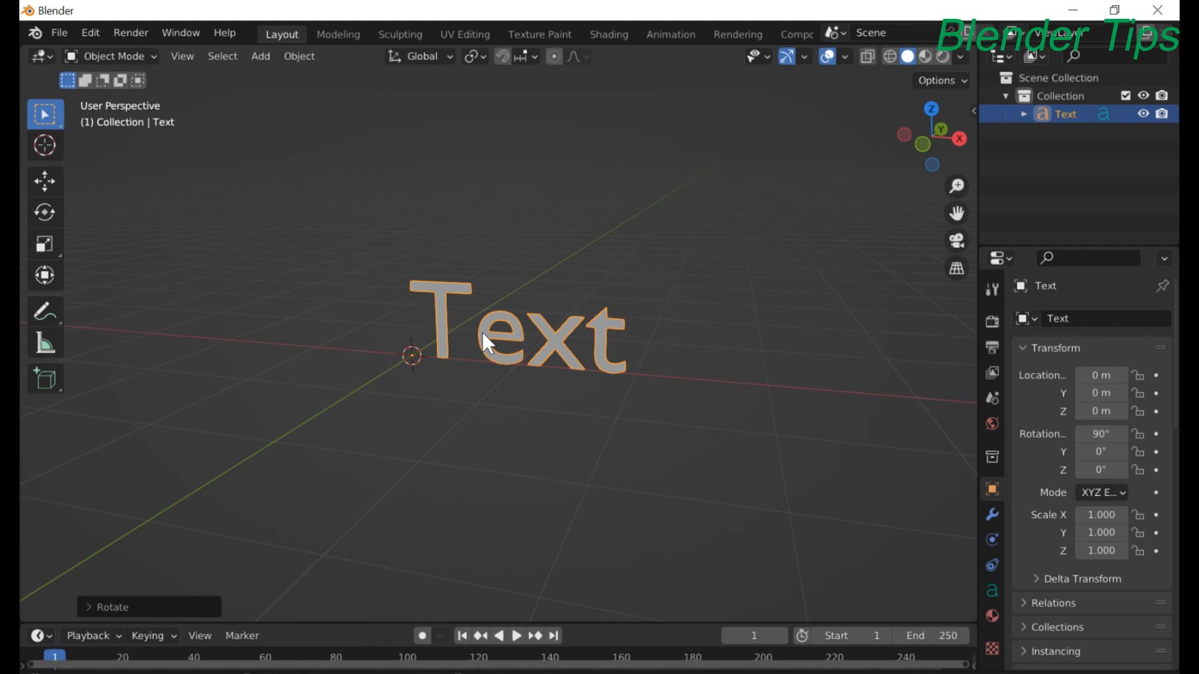
key(Tab)
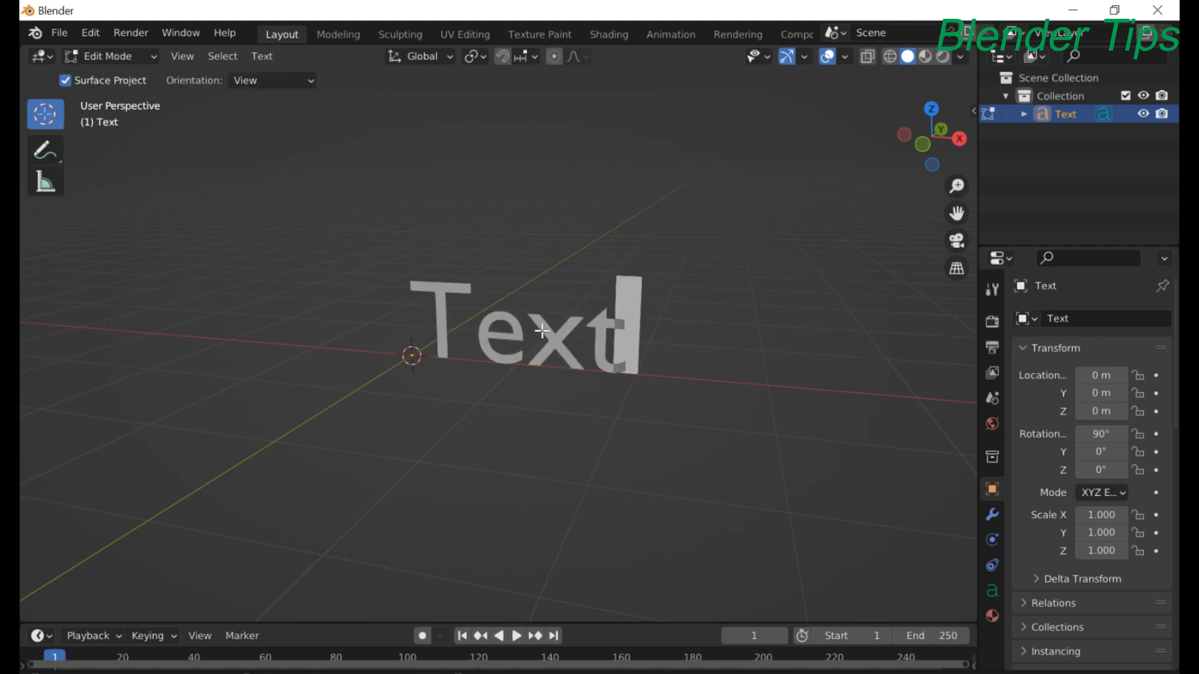
key(BackSpace)
key(BackSpace)
key(BackSpace)
key(BackSpace)
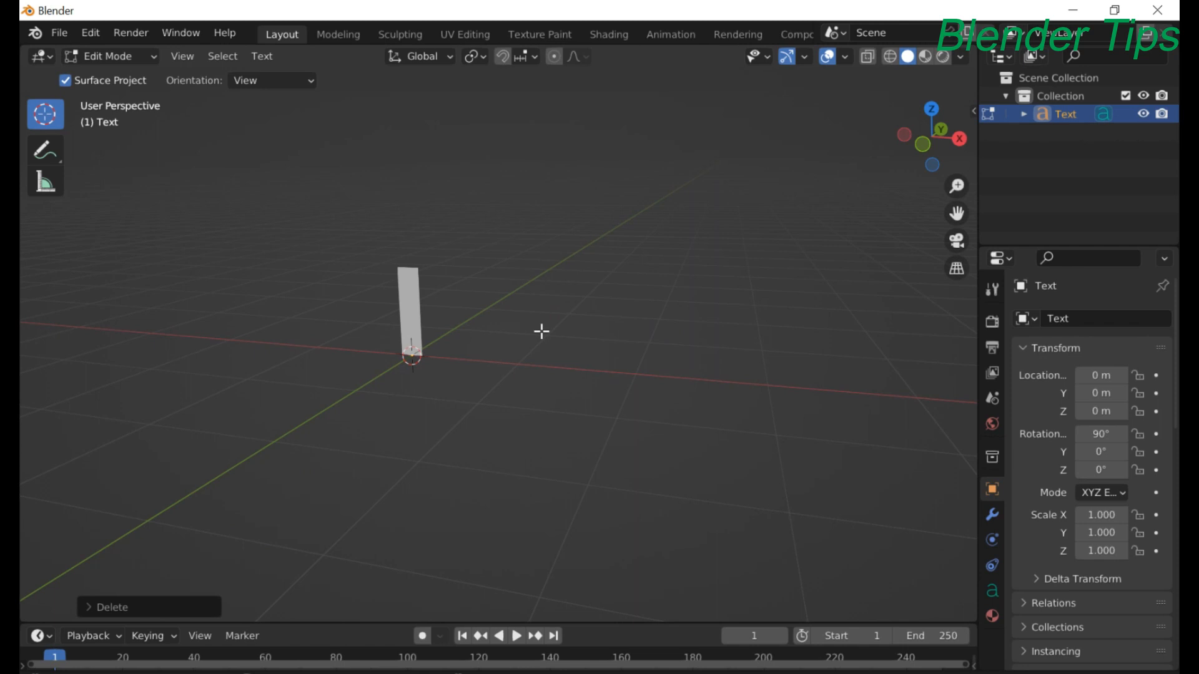
text(B)
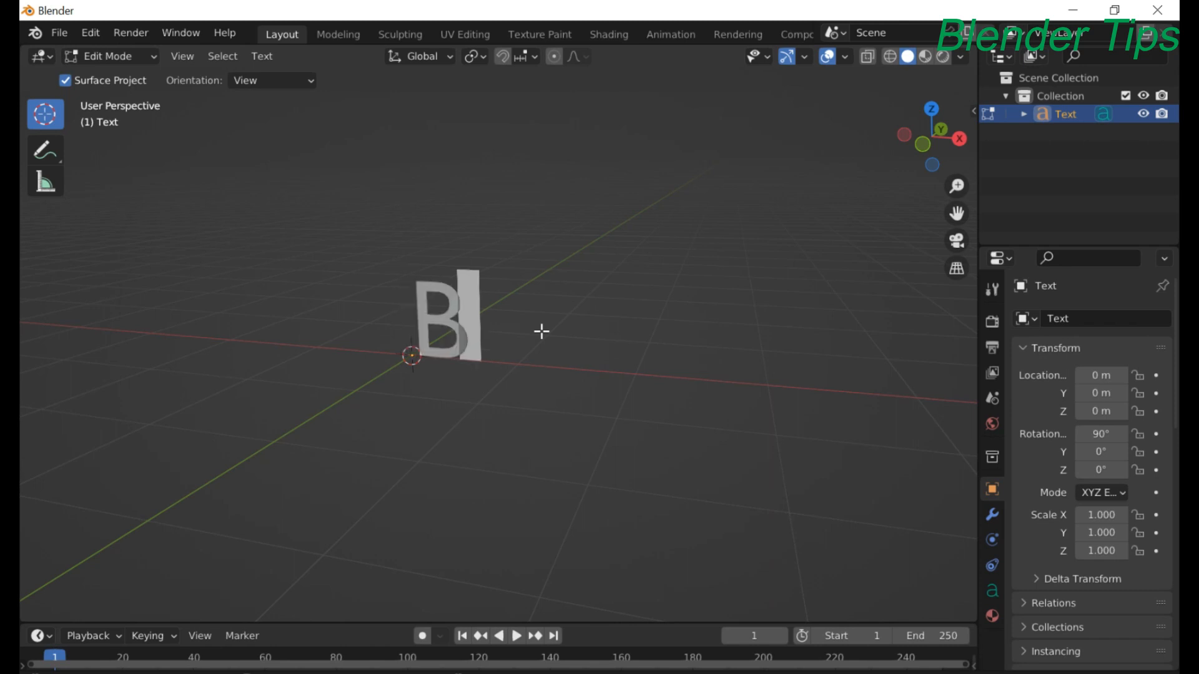
text(lender)
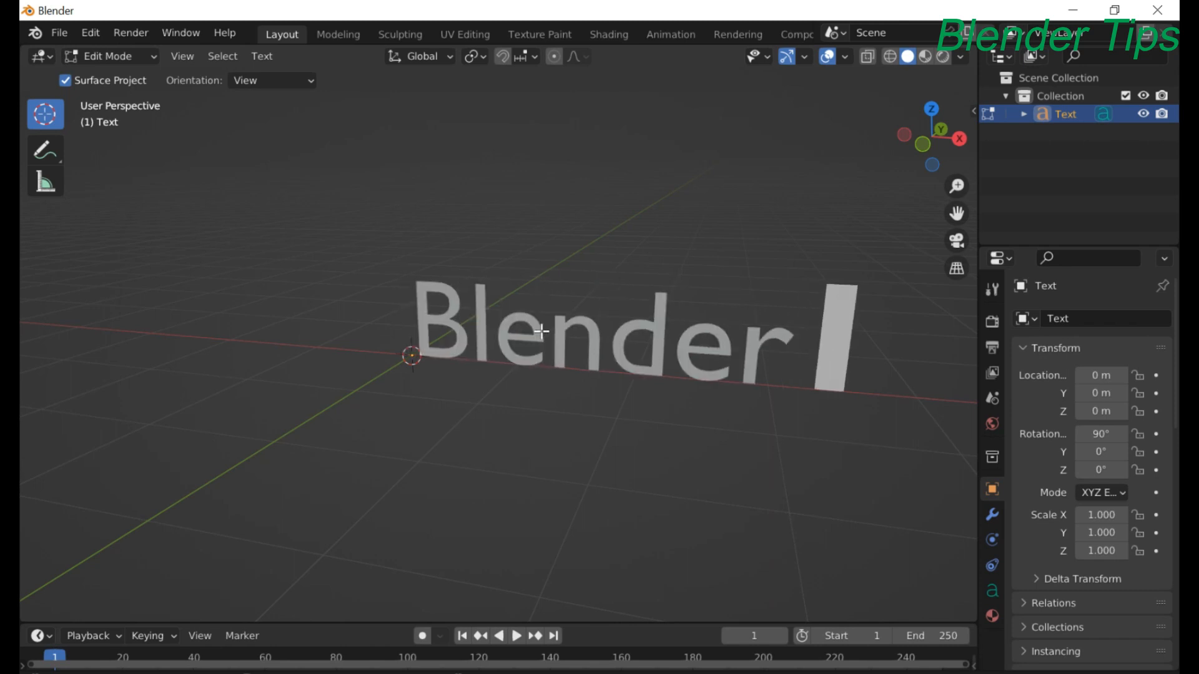
text( T)
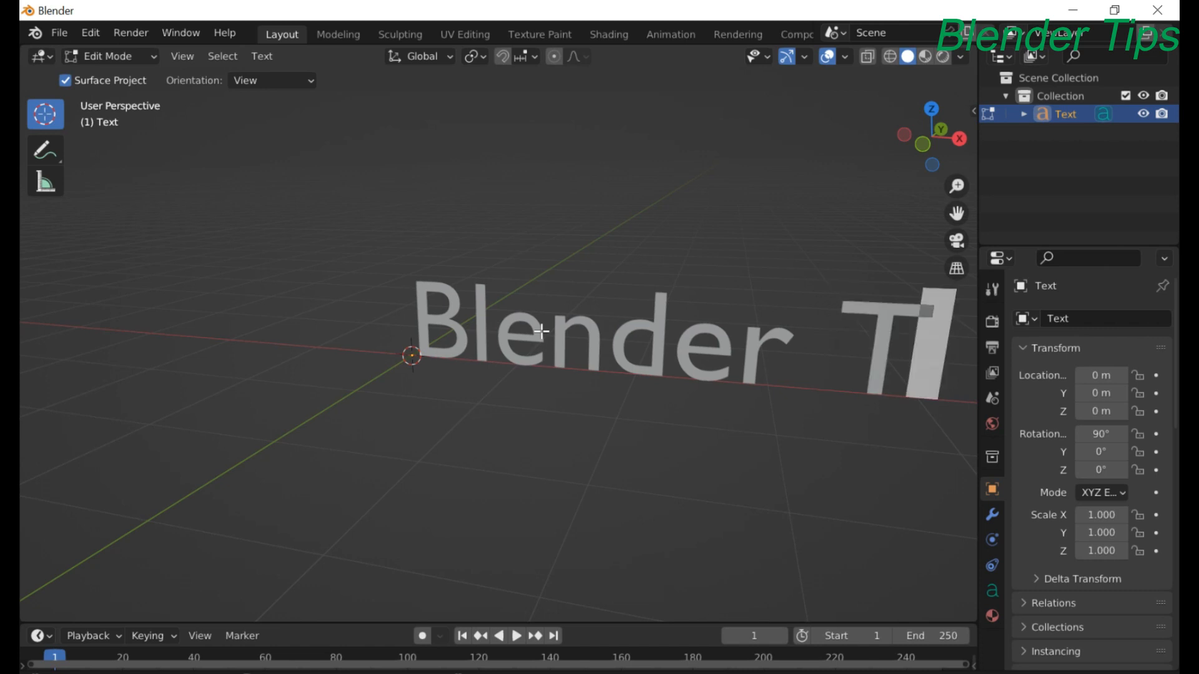
text(i)
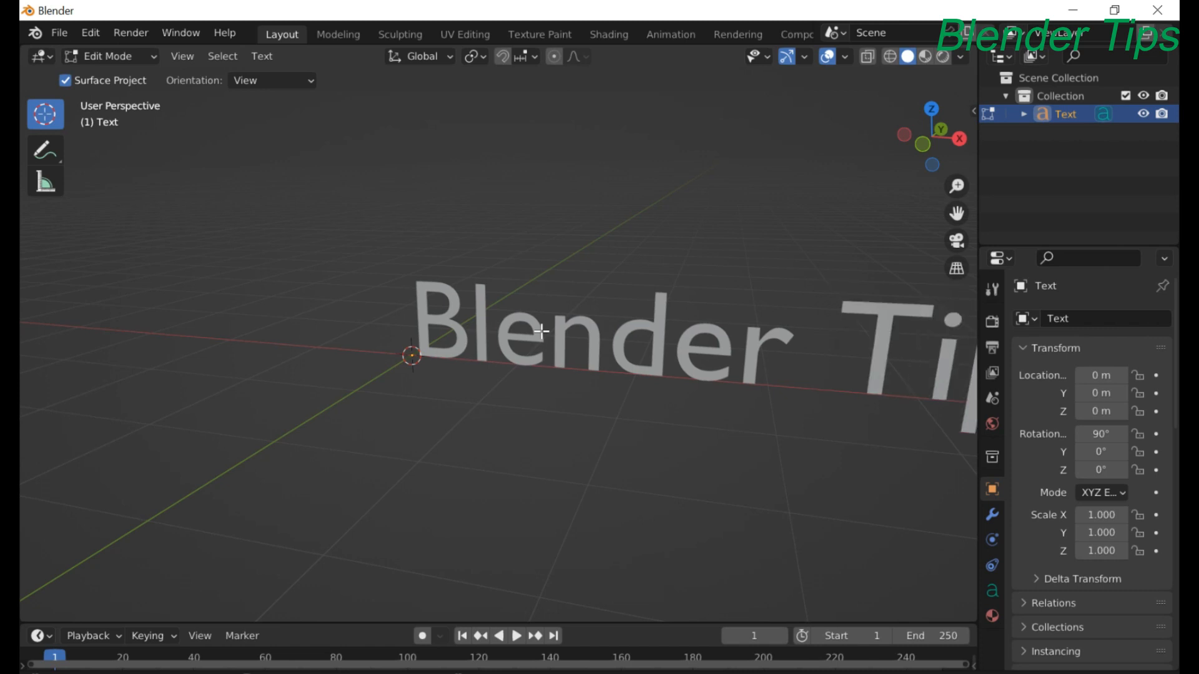
scroll(663, 329, down, 3)
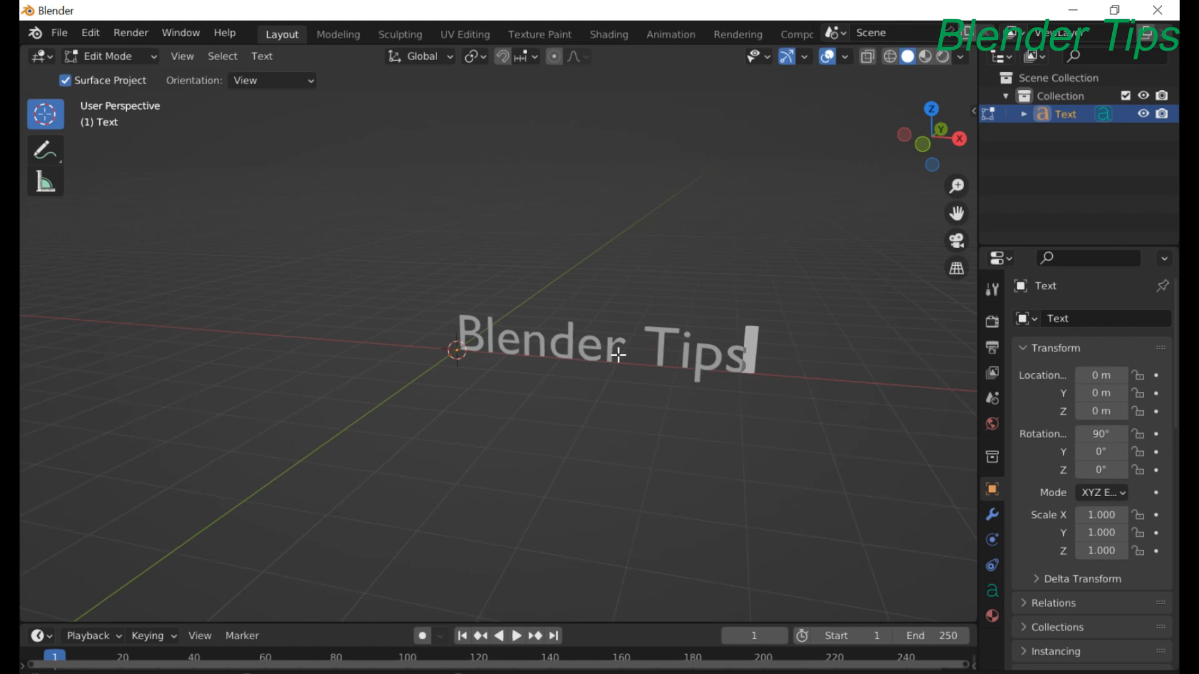
key(Tab)
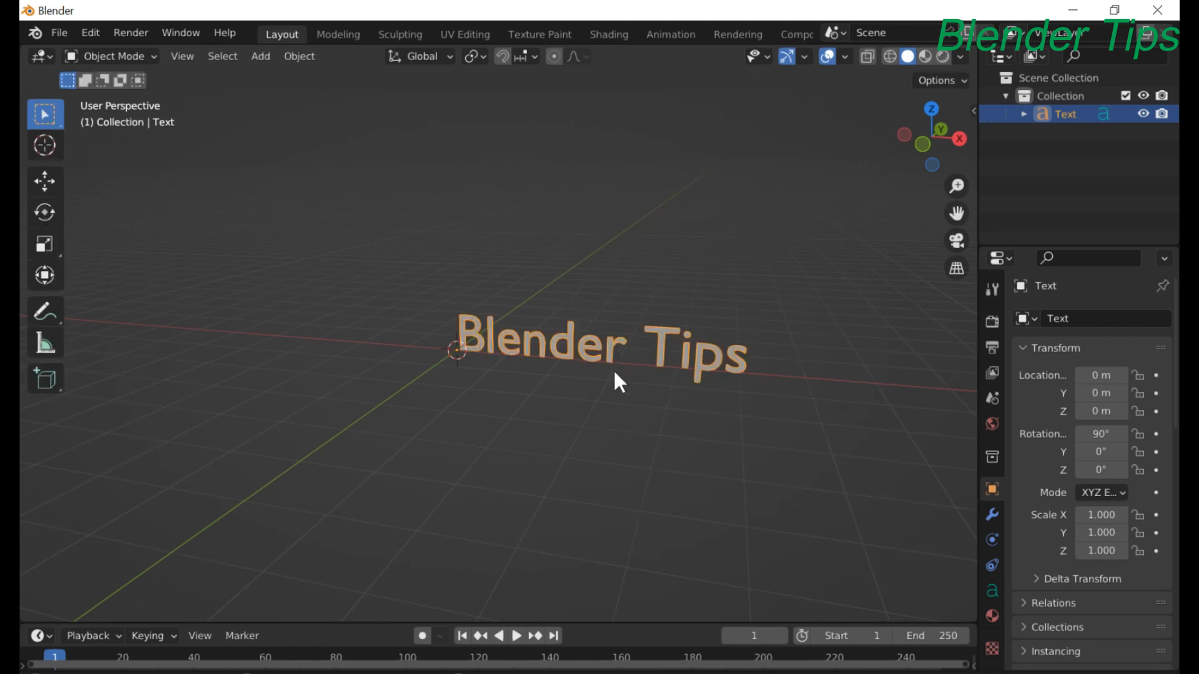
Give the text thickness by setting its geometry extrude to 0.09 m
middle_drag(613, 374, 564, 340)
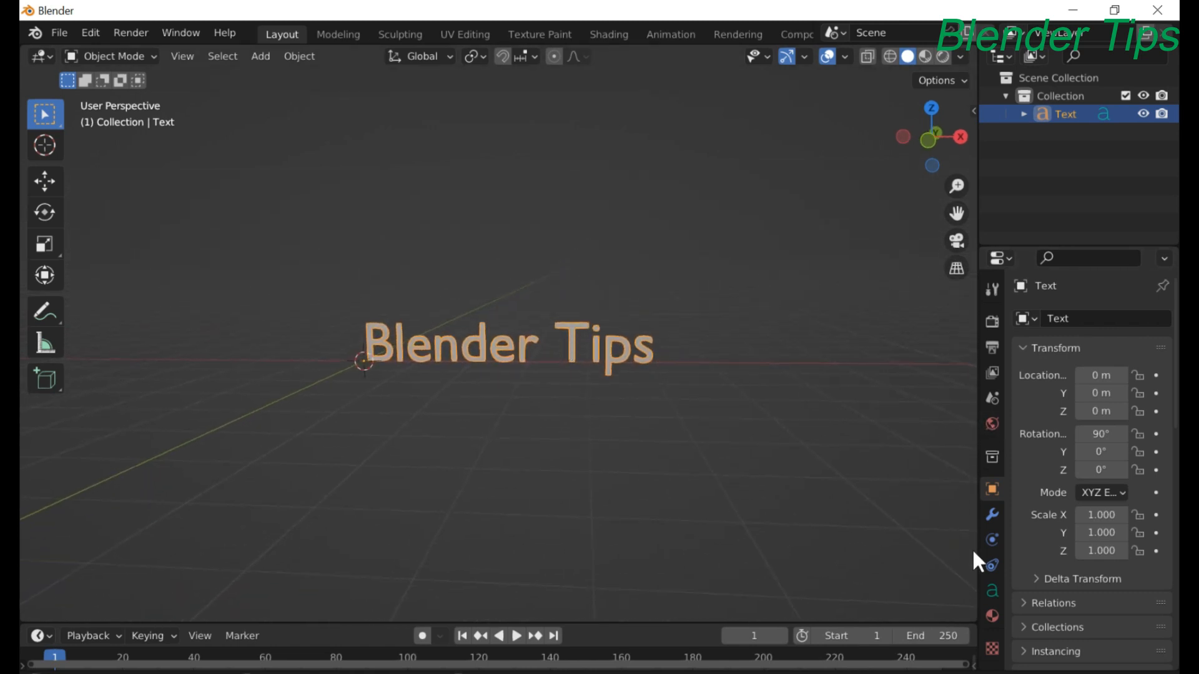
click(992, 590)
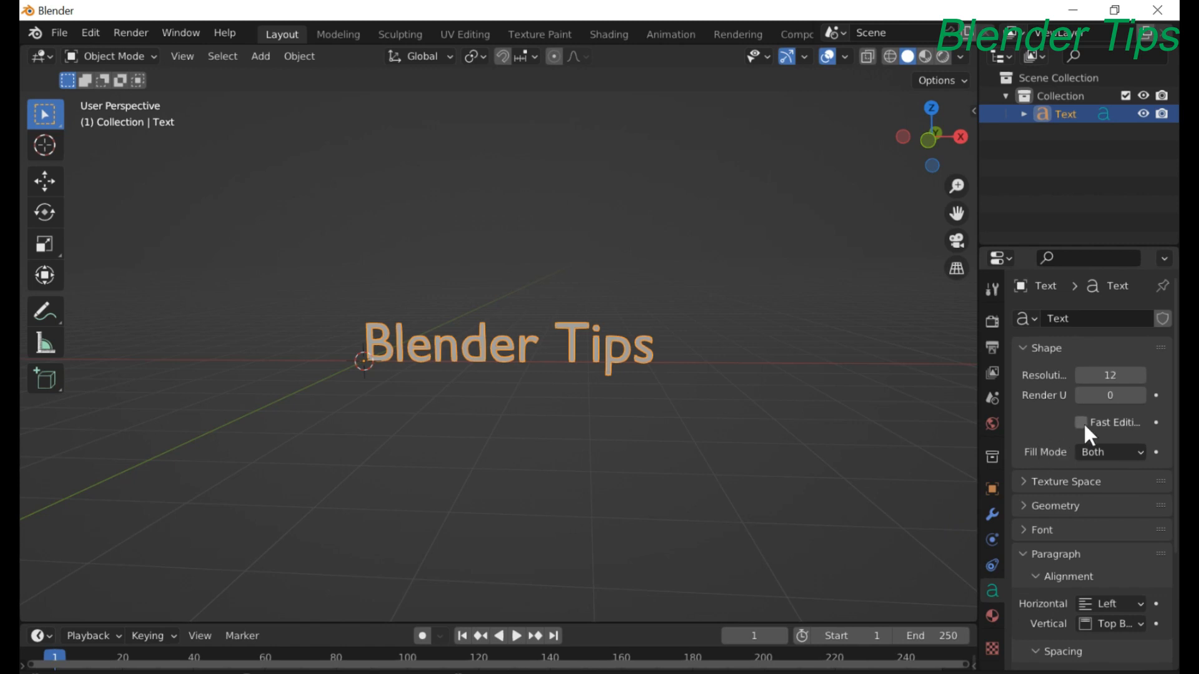
click(1024, 505)
scroll(1058, 460, down, 4)
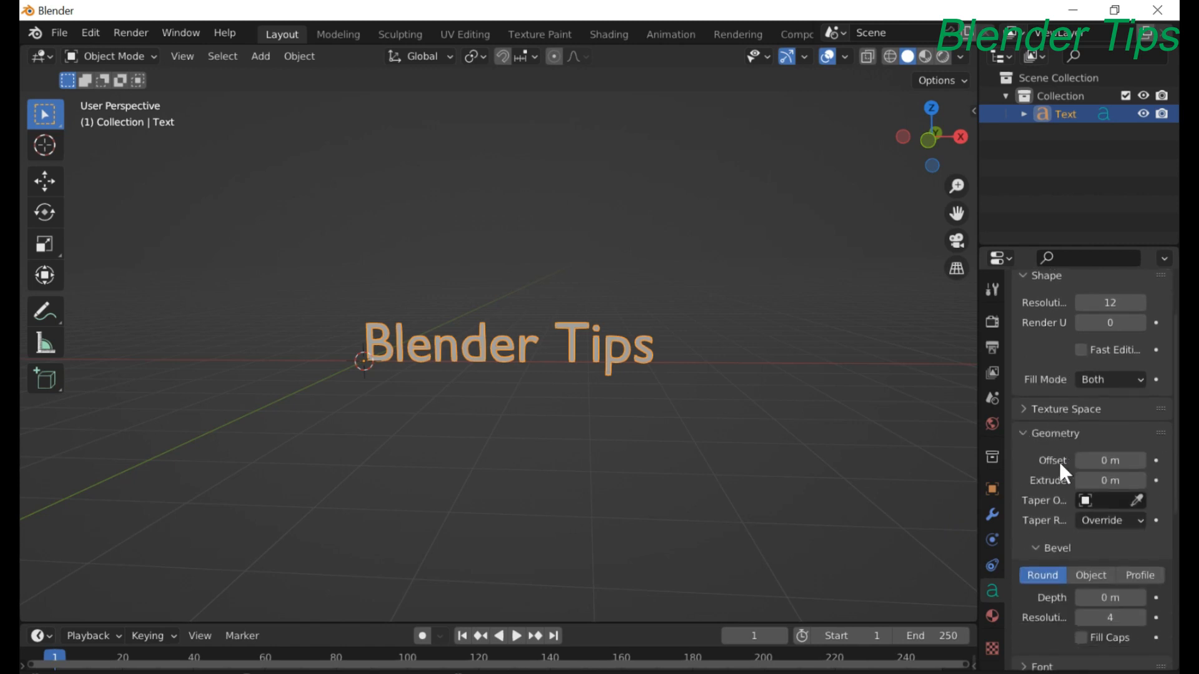
middle_drag(789, 401, 727, 435)
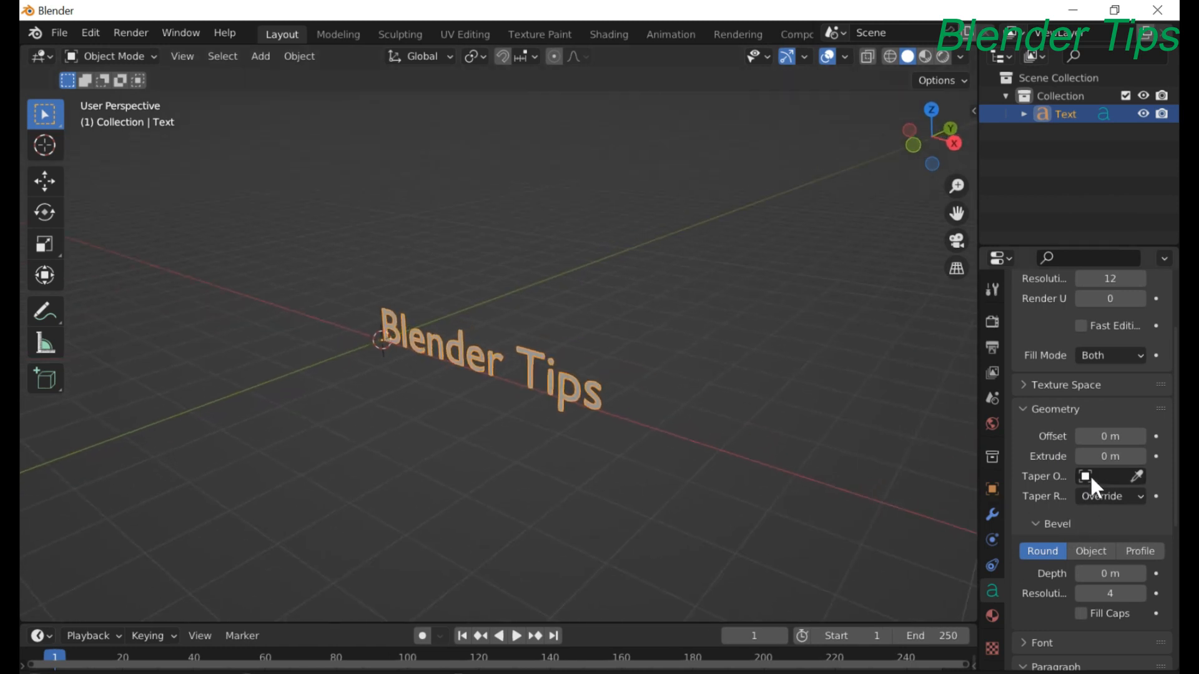
drag(1111, 456, 1139, 457)
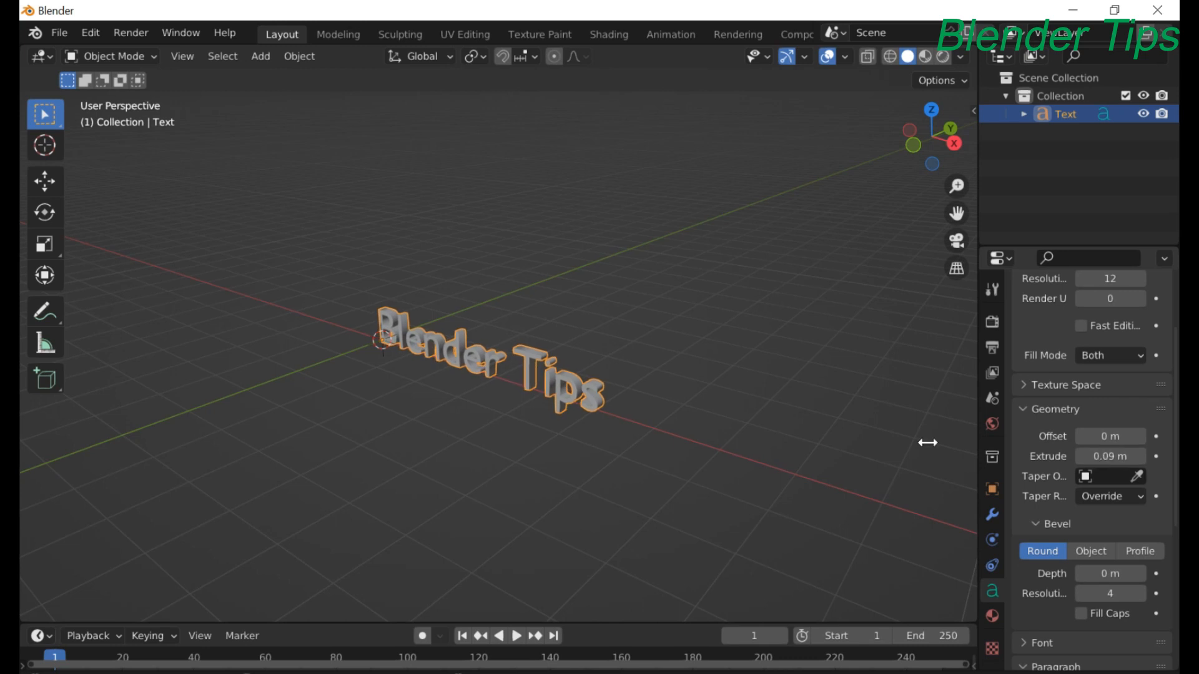
Round the edges of the extruded text with a bevel depth of 0.02 m
scroll(638, 391, up, 4)
scroll(638, 391, down, 2)
middle_drag(638, 392, 683, 377)
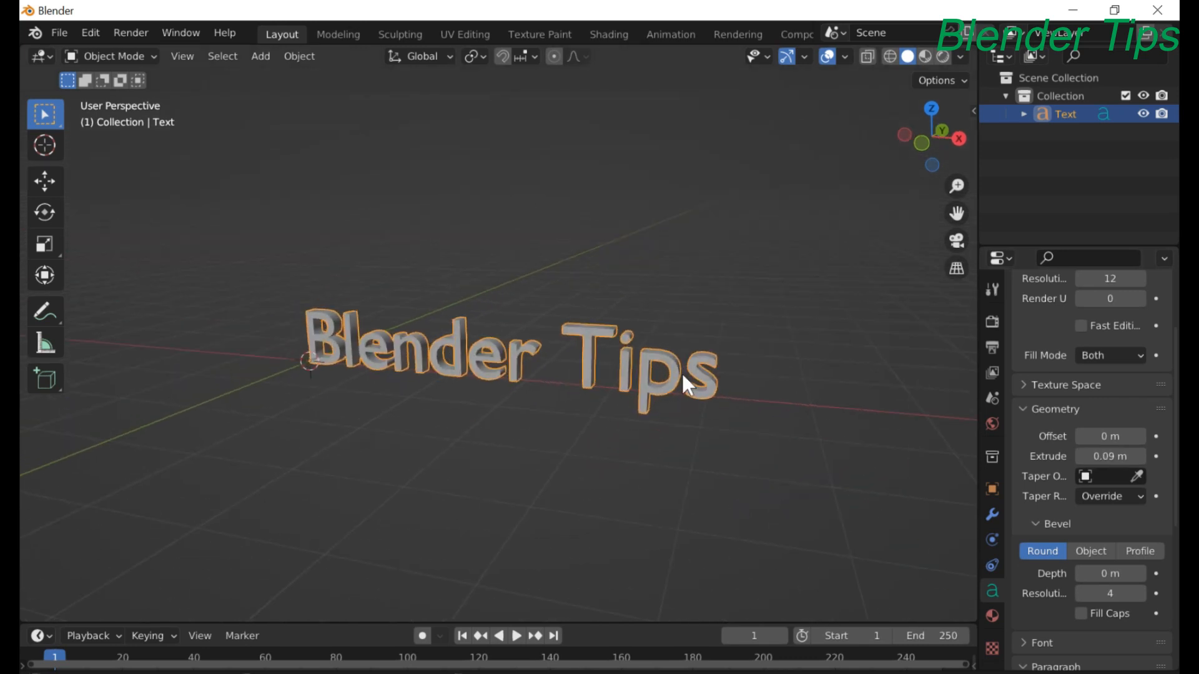
scroll(1052, 528, down, 2)
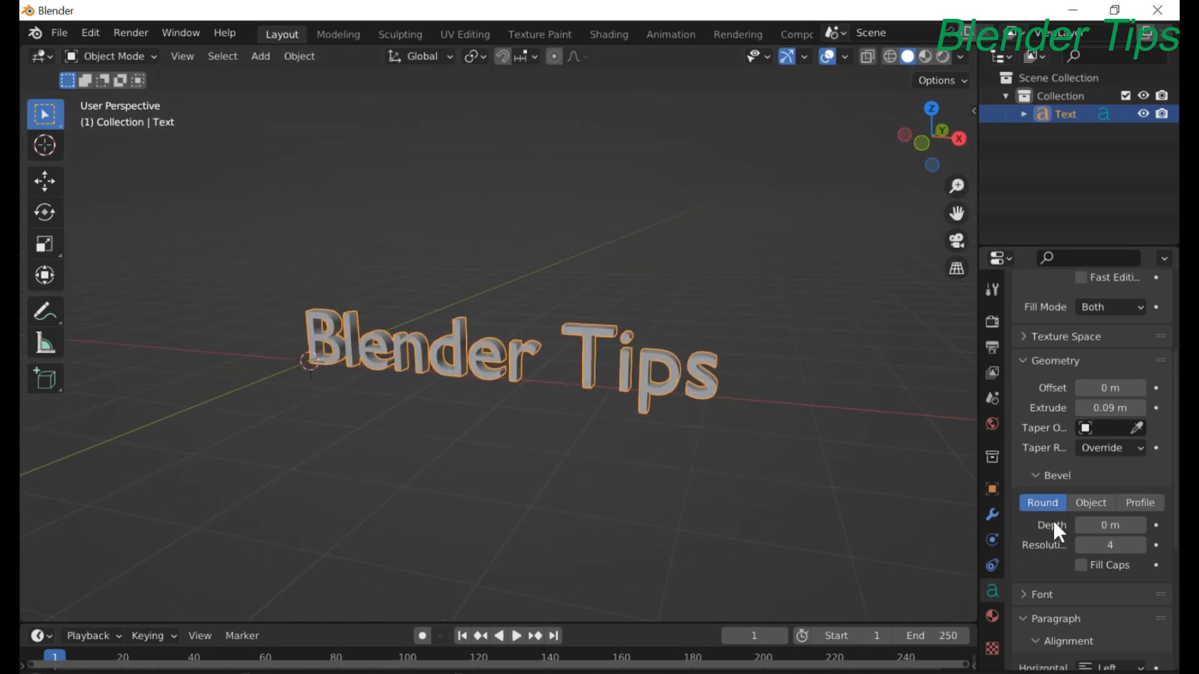
middle_drag(727, 403, 663, 407)
scroll(645, 418, up, 3)
scroll(646, 418, down, 1)
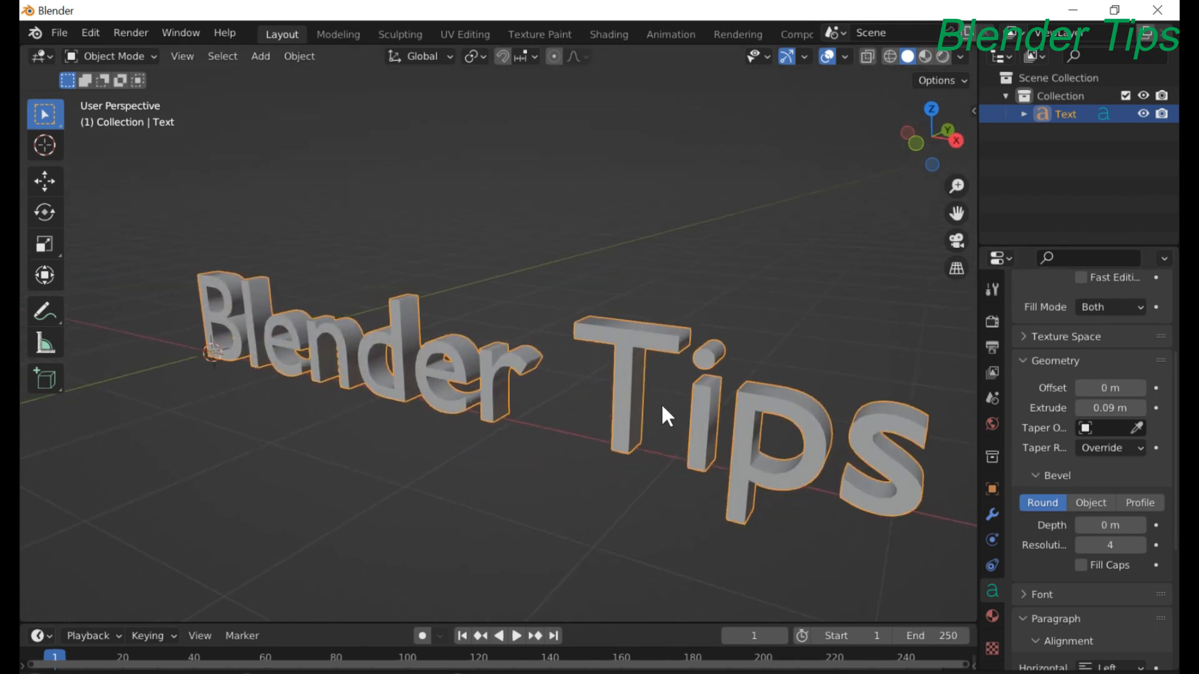
click(1142, 524)
click(1141, 524)
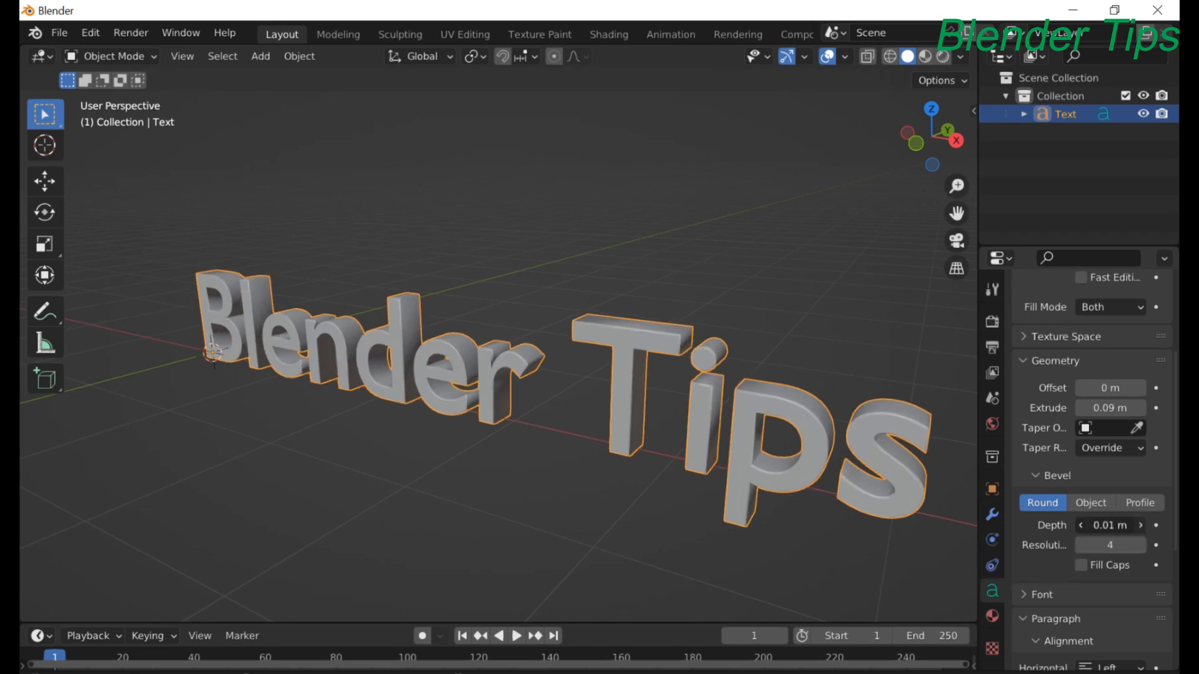
Convert the bevelled text object to a mesh
scroll(492, 347, down, 4)
middle_drag(477, 355, 533, 351)
scroll(533, 351, up, 3)
scroll(534, 350, down, 1)
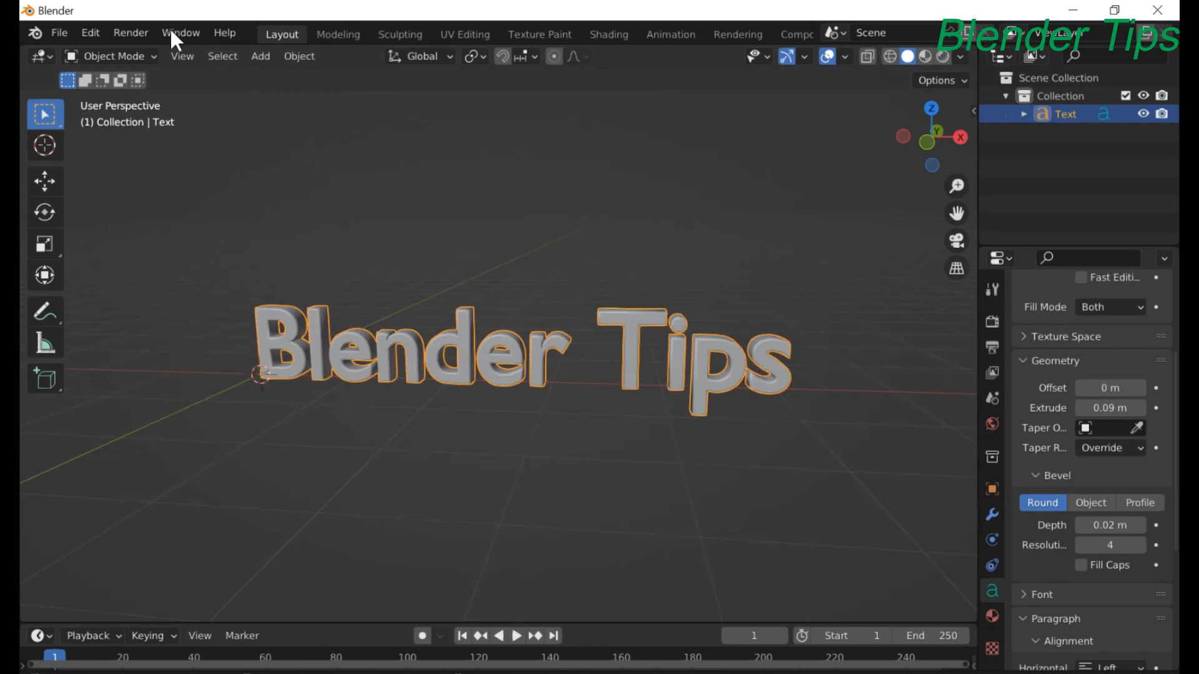
click(296, 60)
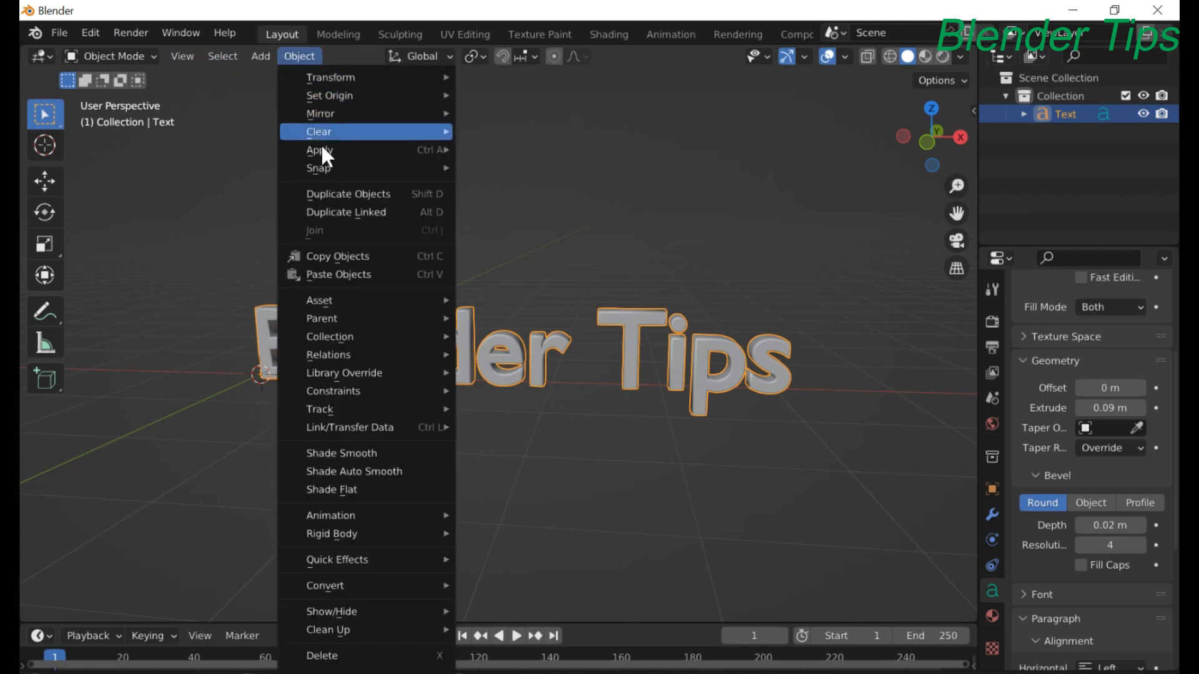
mouse_move(349, 586)
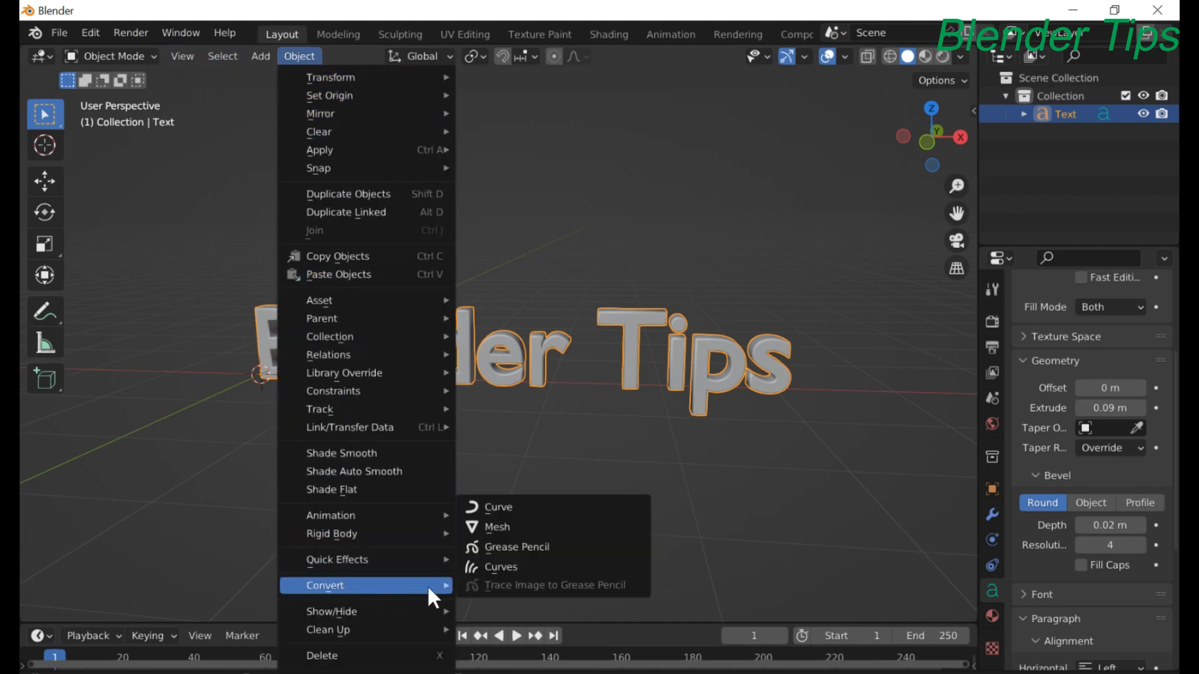
click(500, 529)
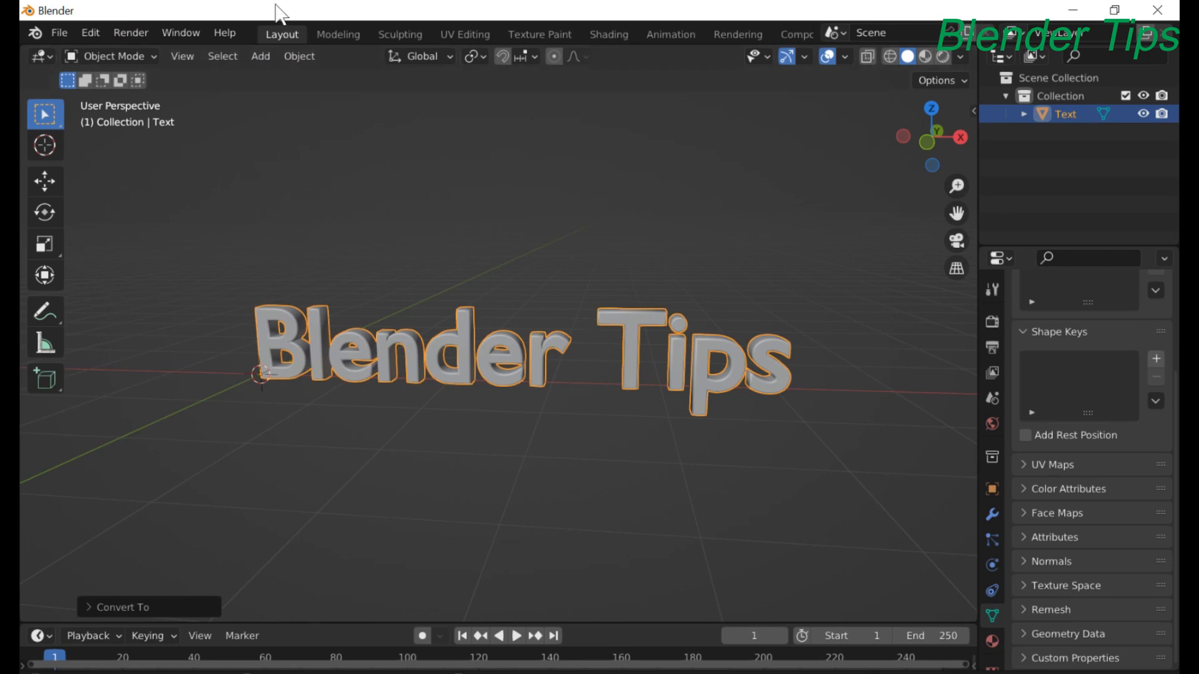
Set the text mesh's origin to its geometry
click(301, 60)
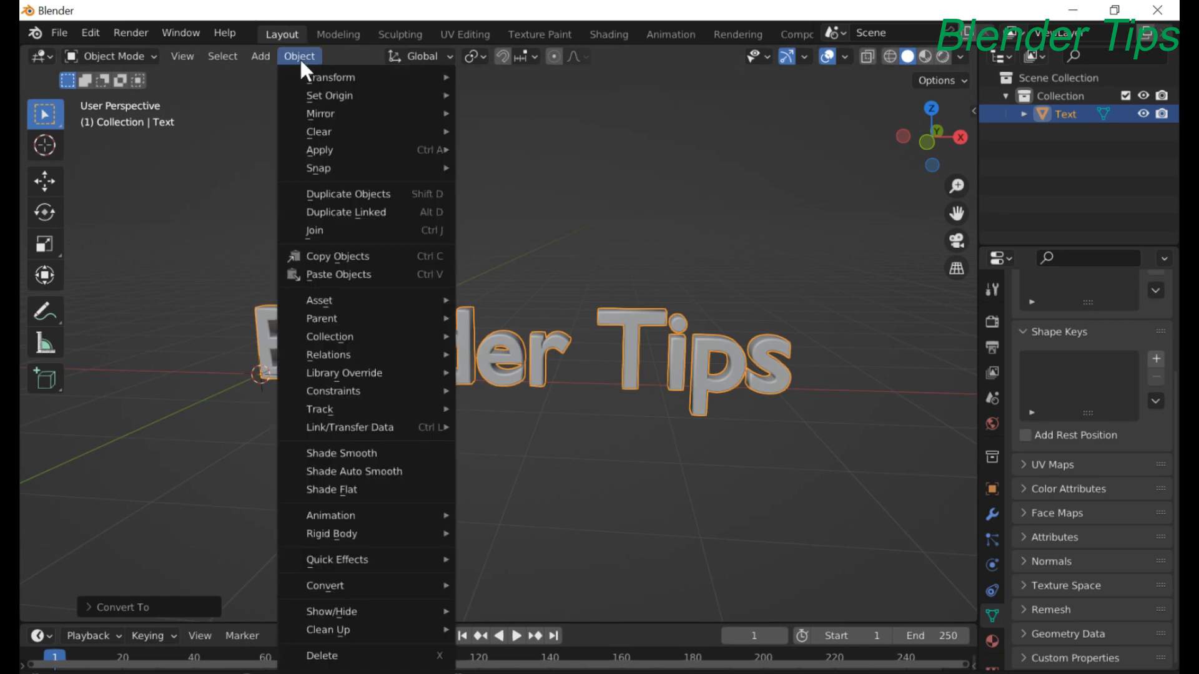
mouse_move(321, 94)
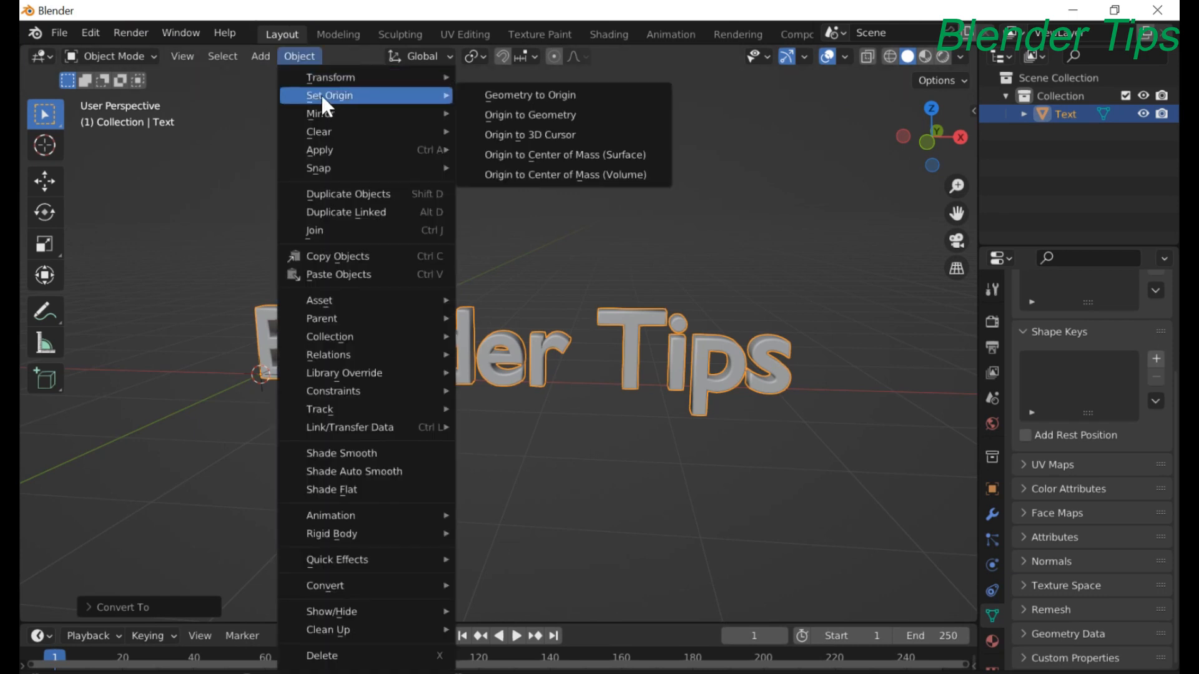
click(511, 114)
Snap the text mesh to the 3D cursor at the world origin and frame it in the view
scroll(382, 280, down, 1)
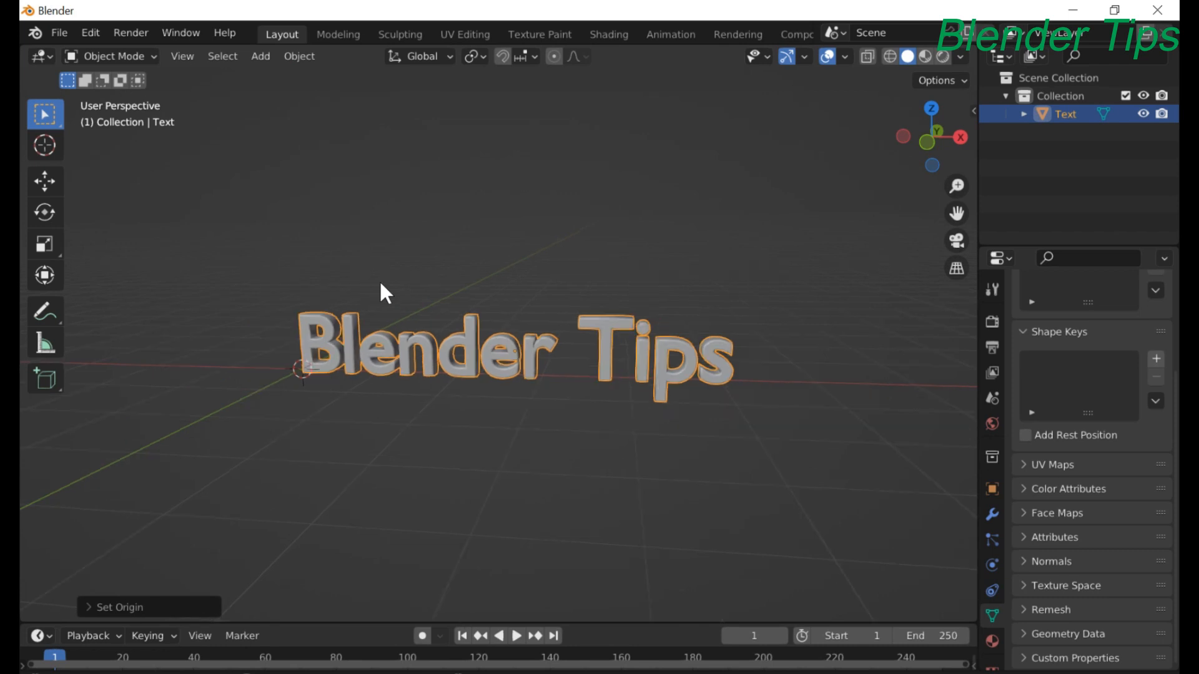
key(shift+s)
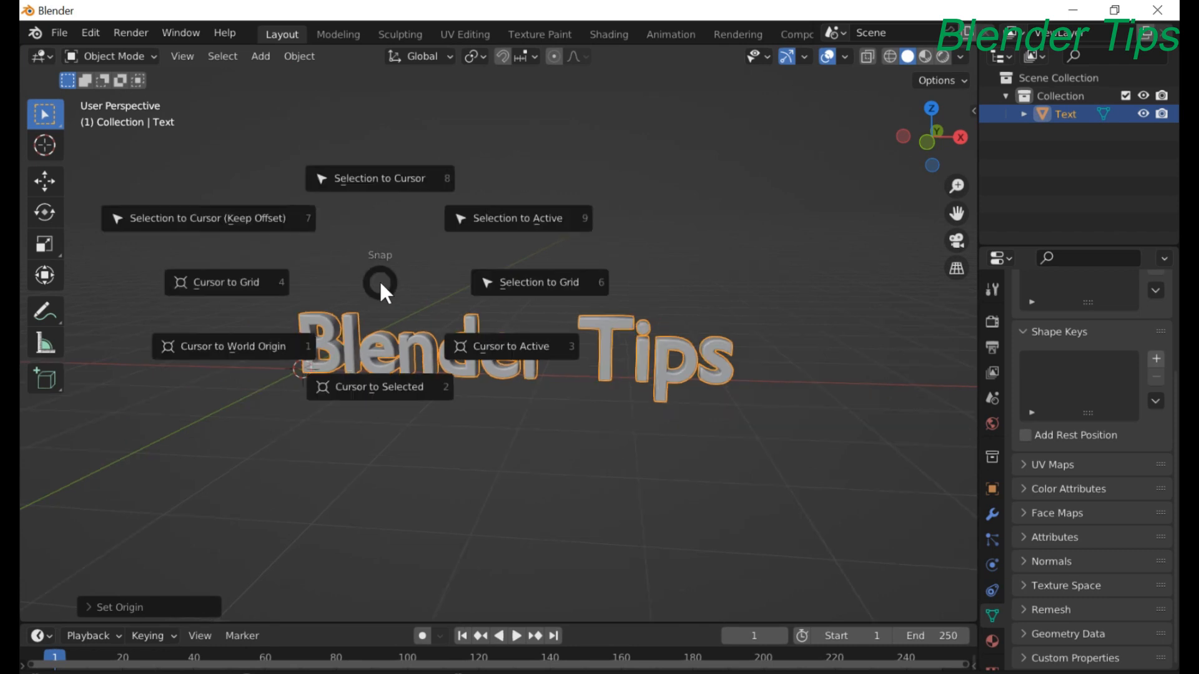
click(393, 181)
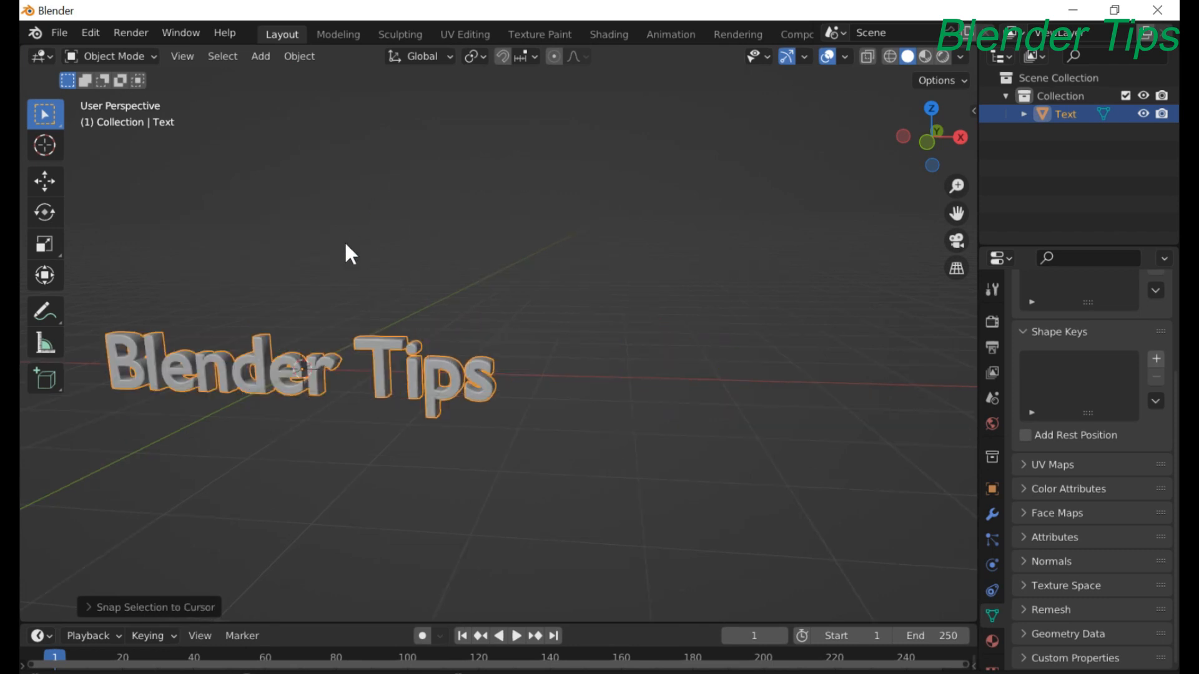
middle_drag(319, 311, 352, 310)
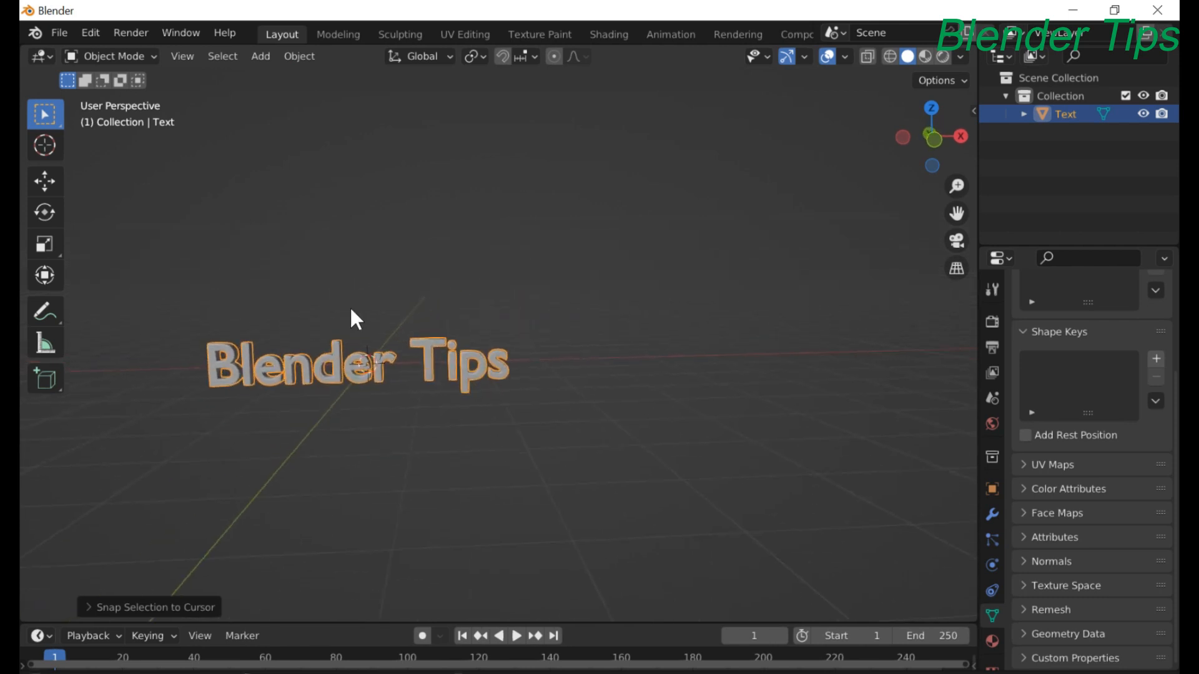
key(KP_Decimal)
scroll(468, 351, up, 5)
scroll(468, 353, down, 5)
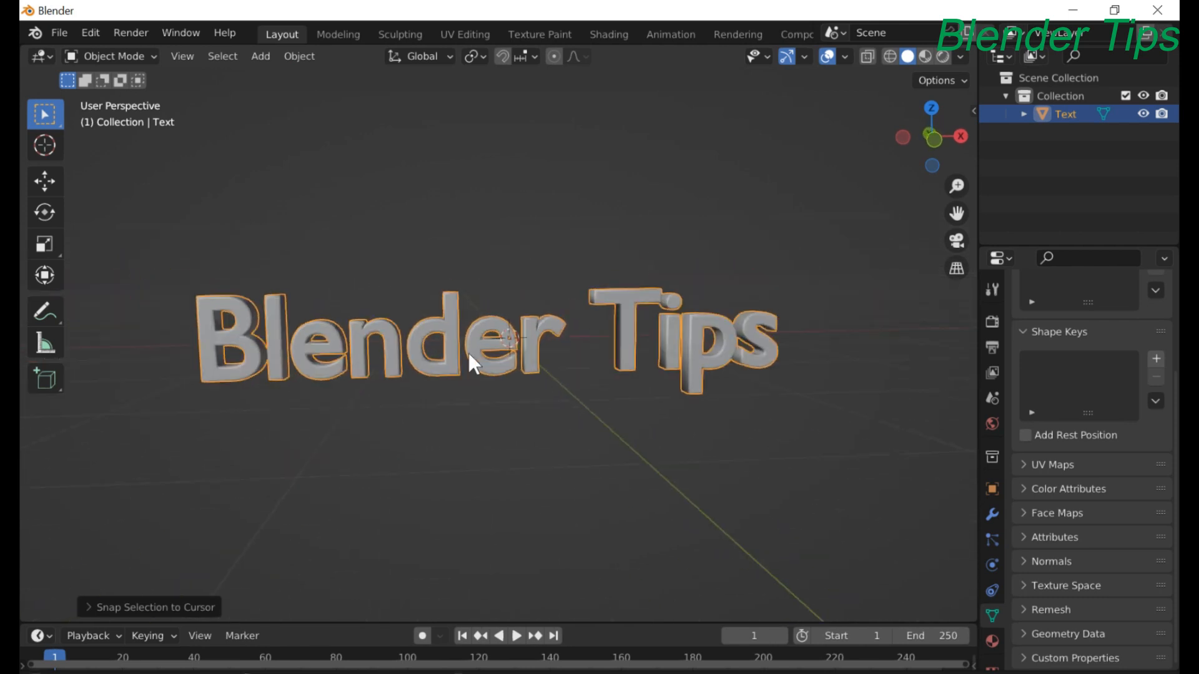
Examine the topology of the converted text mesh in Edit Mode from several angles, and return to Object Mode
mouse_move(468, 354)
middle_down()
mouse_move(401, 366)
mouse_move(477, 373)
middle_up()
scroll(402, 363, up, 3)
scroll(403, 364, down, 2)
scroll(449, 370, down, 2)
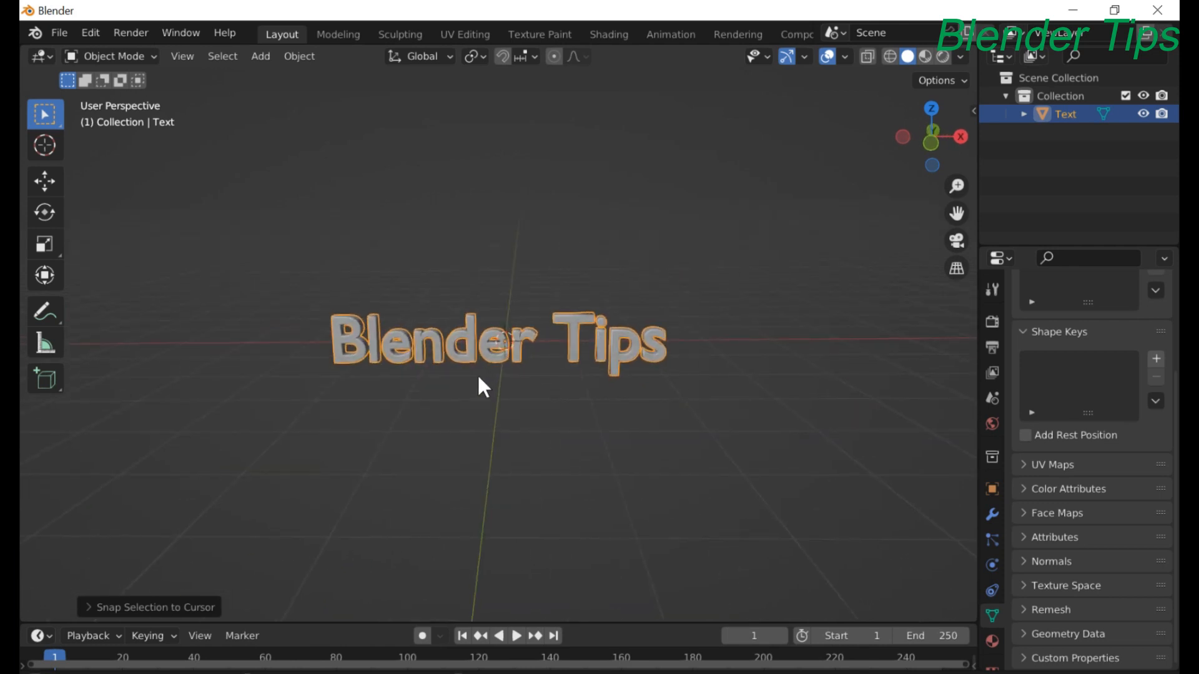
key(Tab)
scroll(468, 373, up, 4)
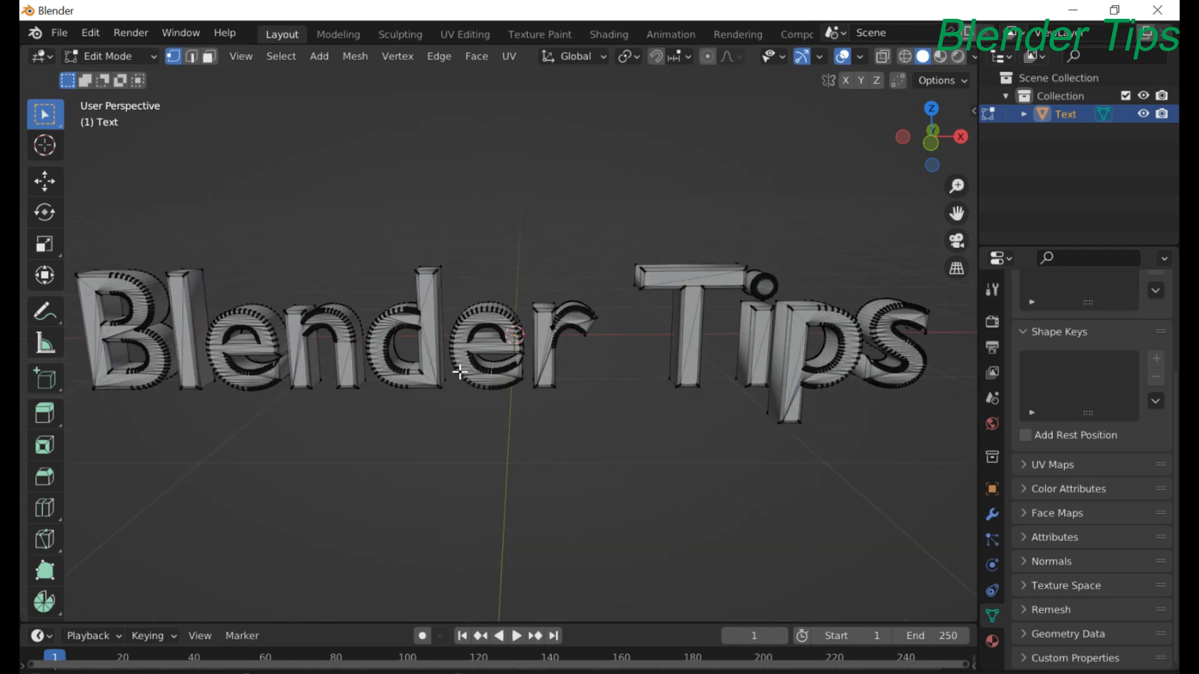
scroll(461, 372, down, 2)
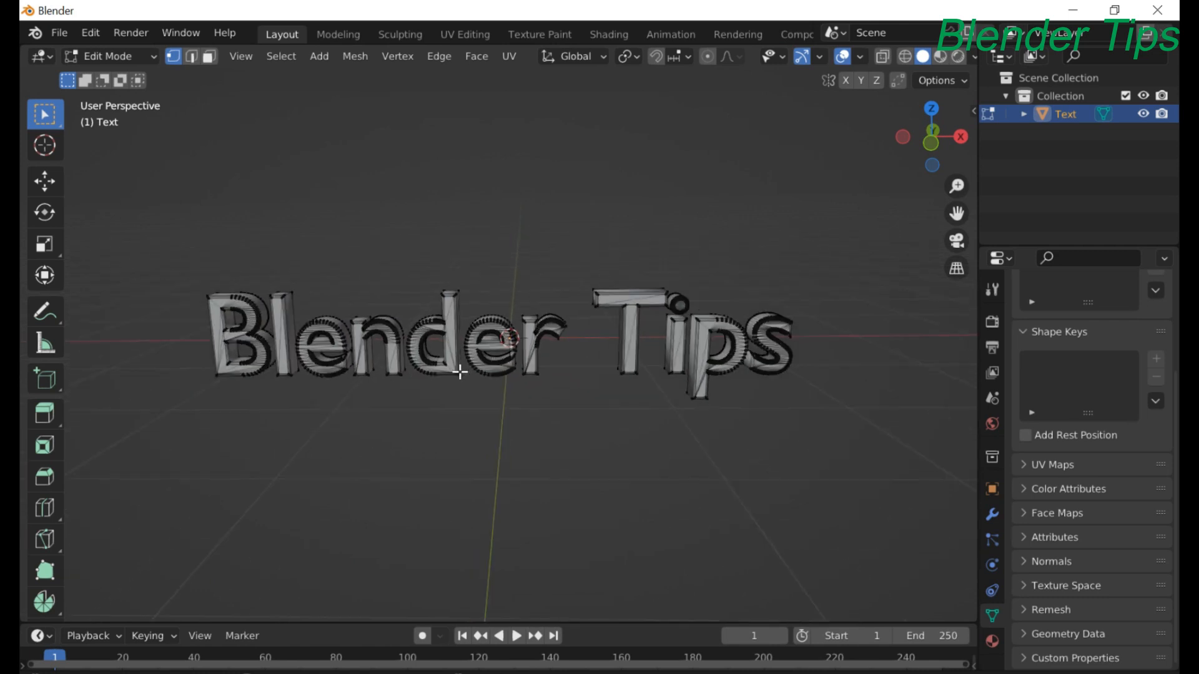
scroll(460, 373, up, 6)
scroll(460, 372, down, 5)
middle_drag(375, 410, 540, 391)
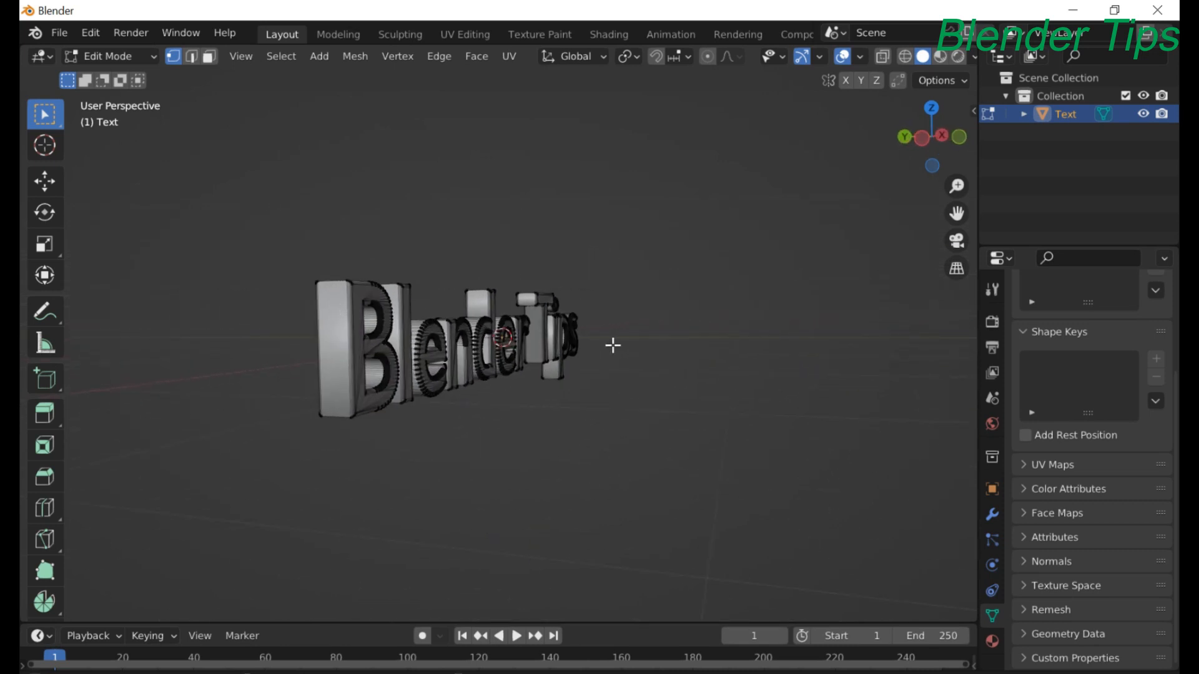
middle_drag(613, 343, 468, 380)
scroll(460, 362, down, 3)
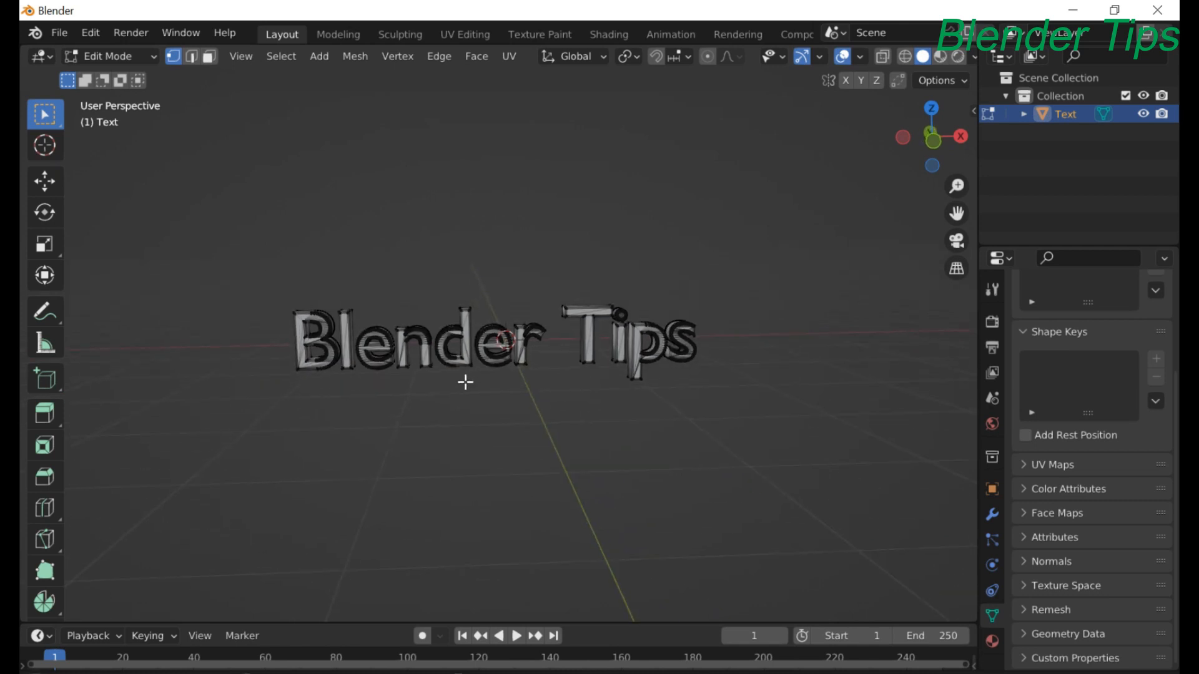
key(Tab)
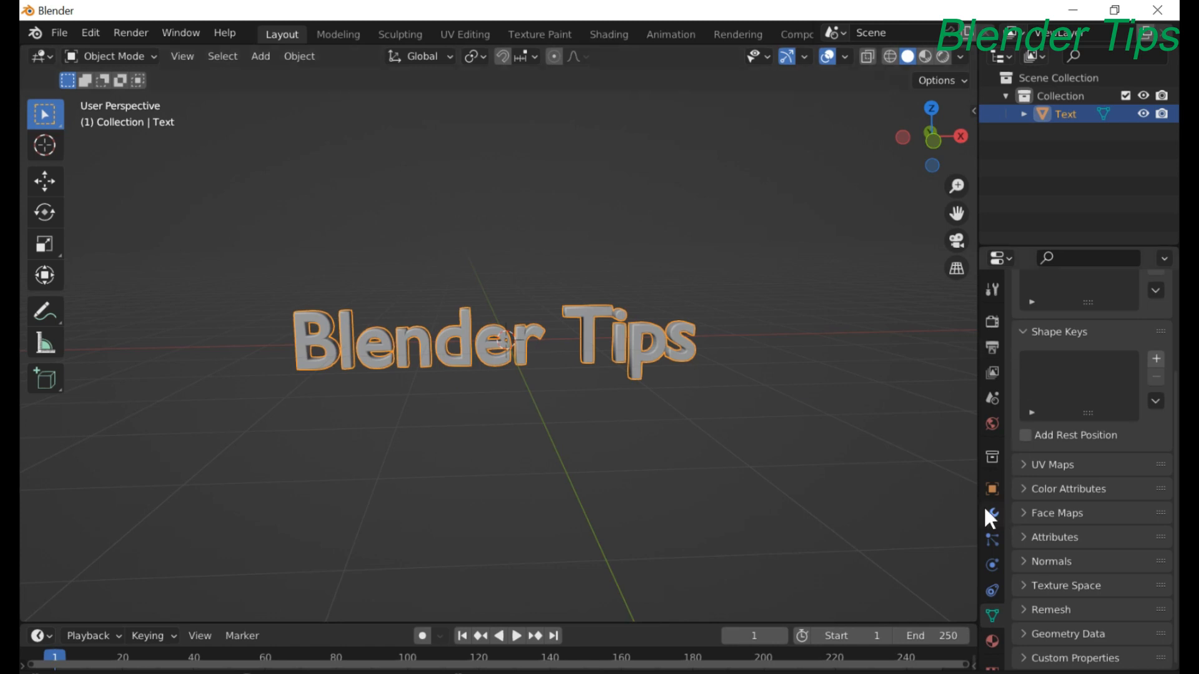
Widen the properties area and add a Remesh modifier to the text mesh
drag(975, 508, 916, 510)
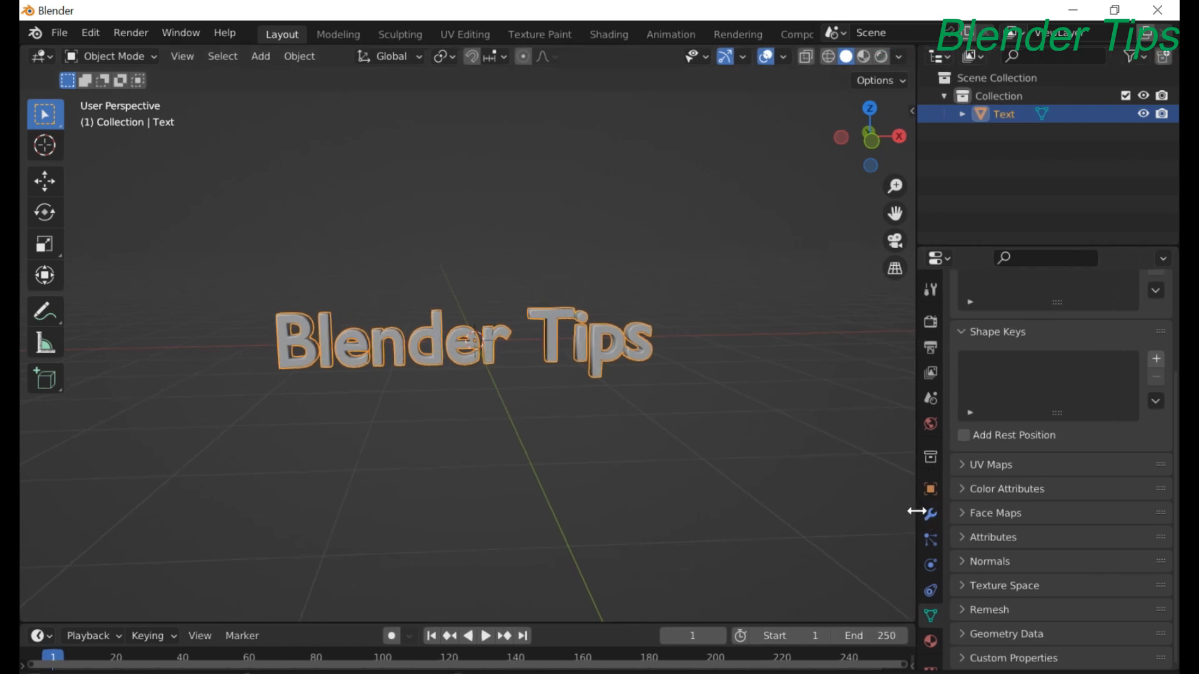
click(929, 515)
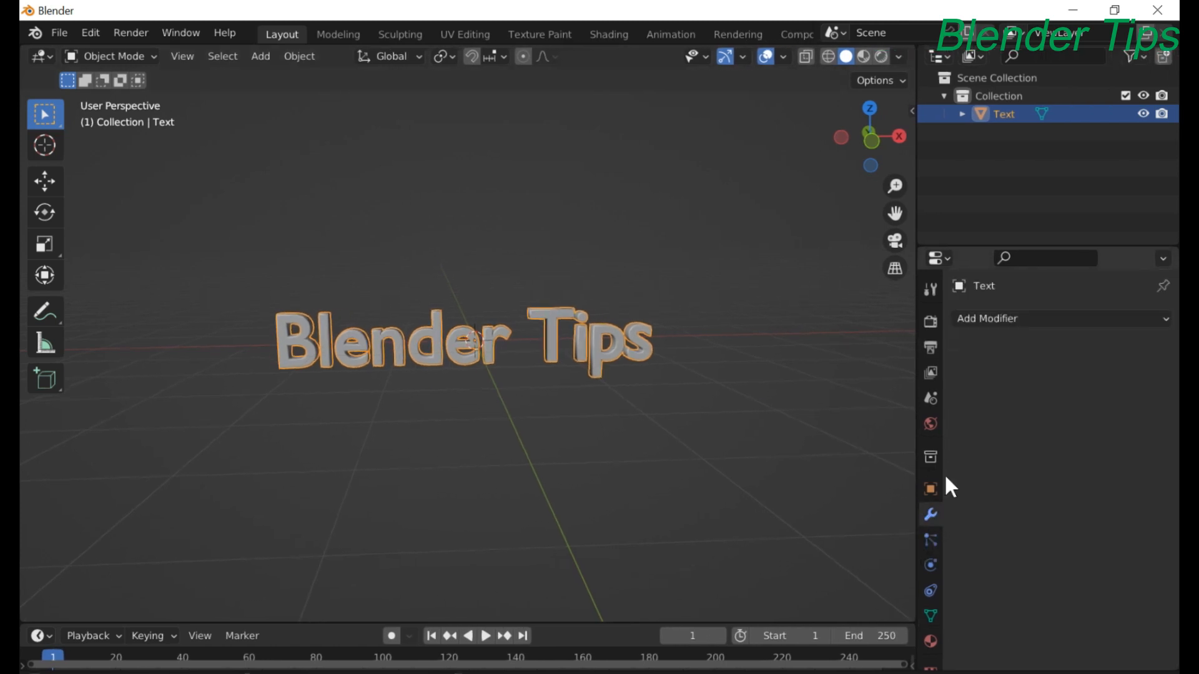
click(1014, 321)
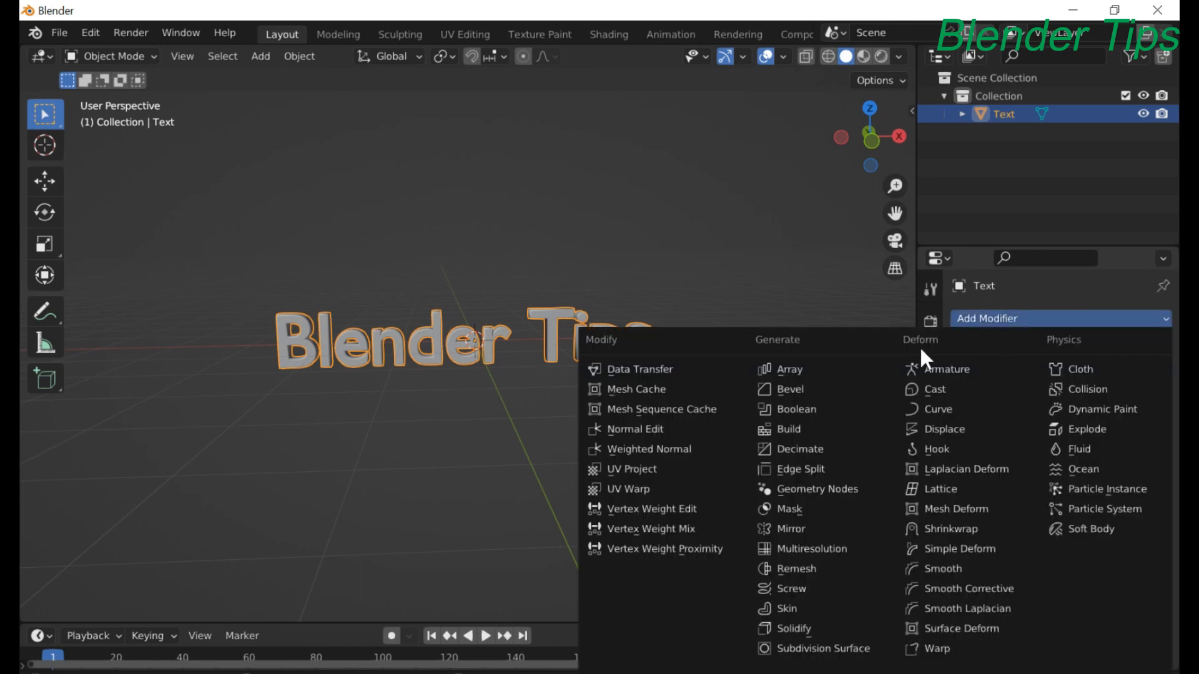
click(788, 566)
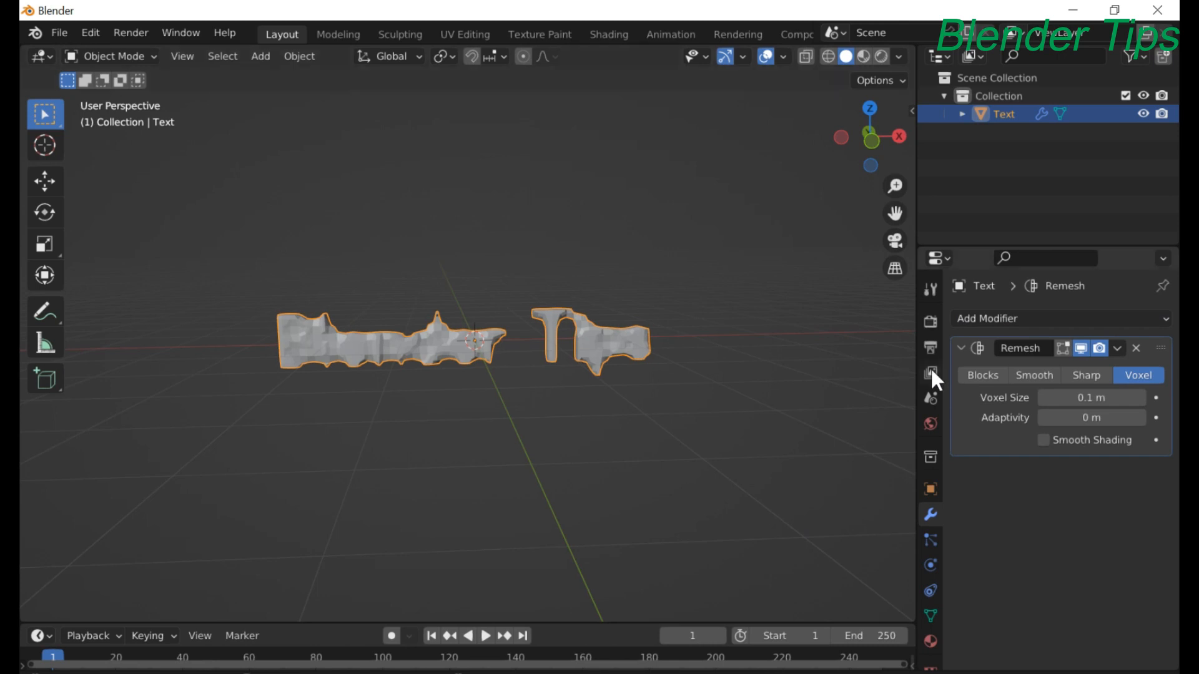
Switch the Remesh modifier to Sharp mode and set its octree depth to 7
click(1080, 373)
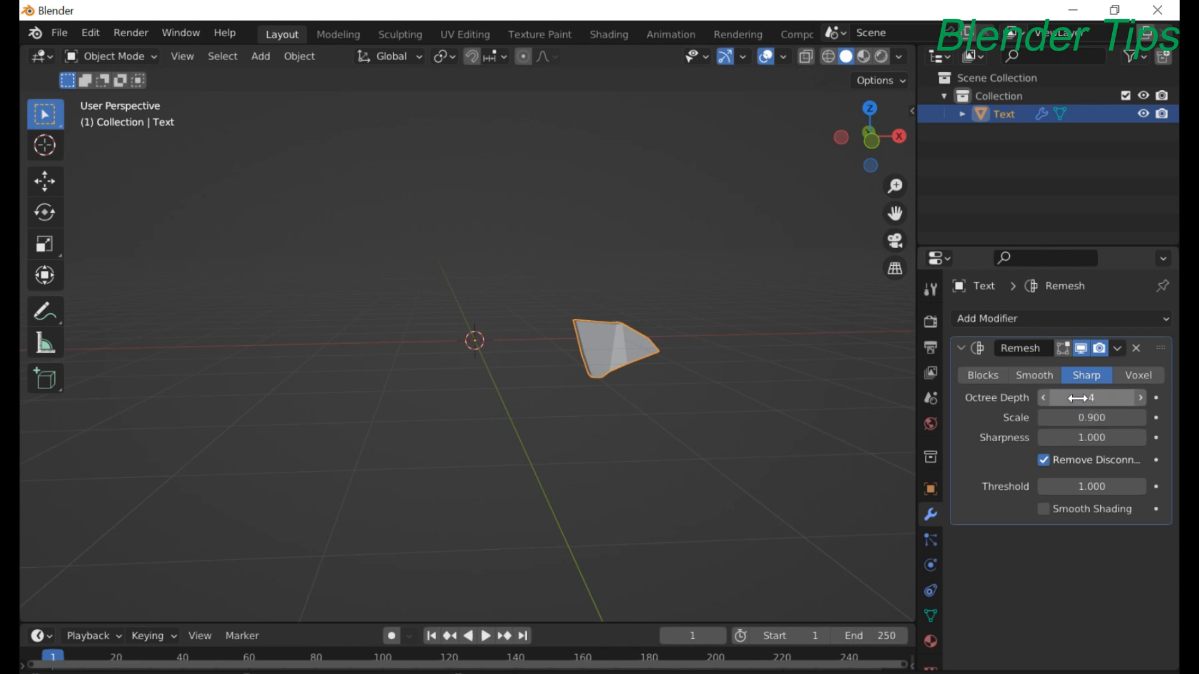
click(1078, 397)
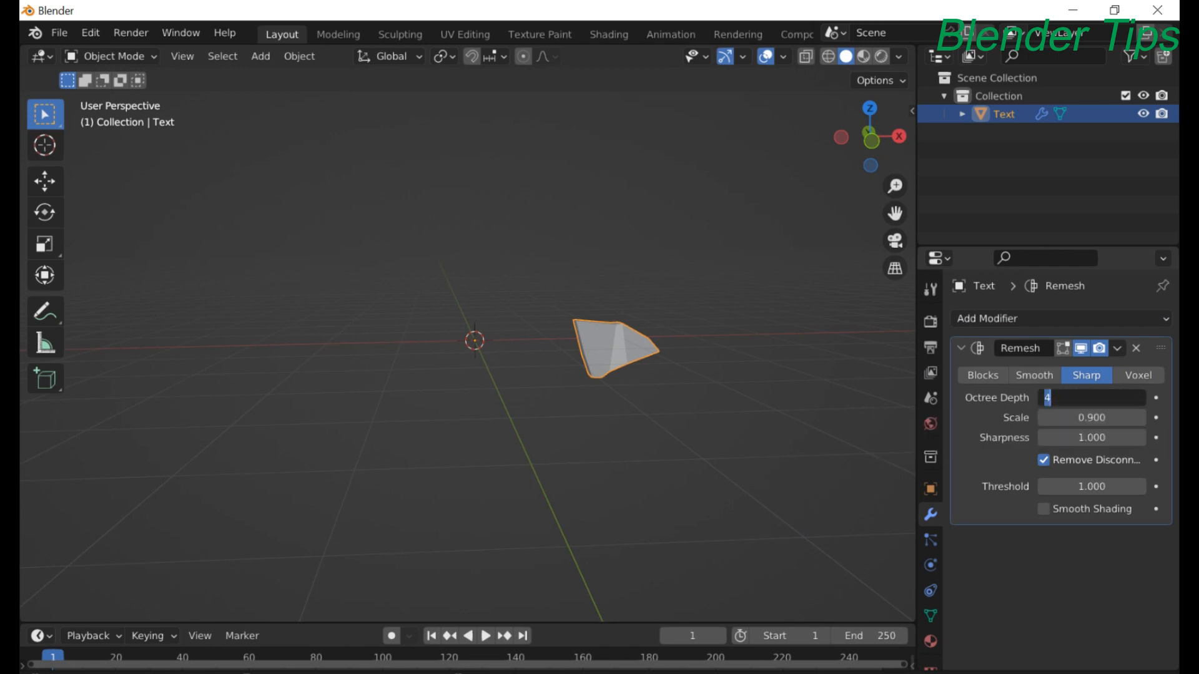
text(7)
key(Return)
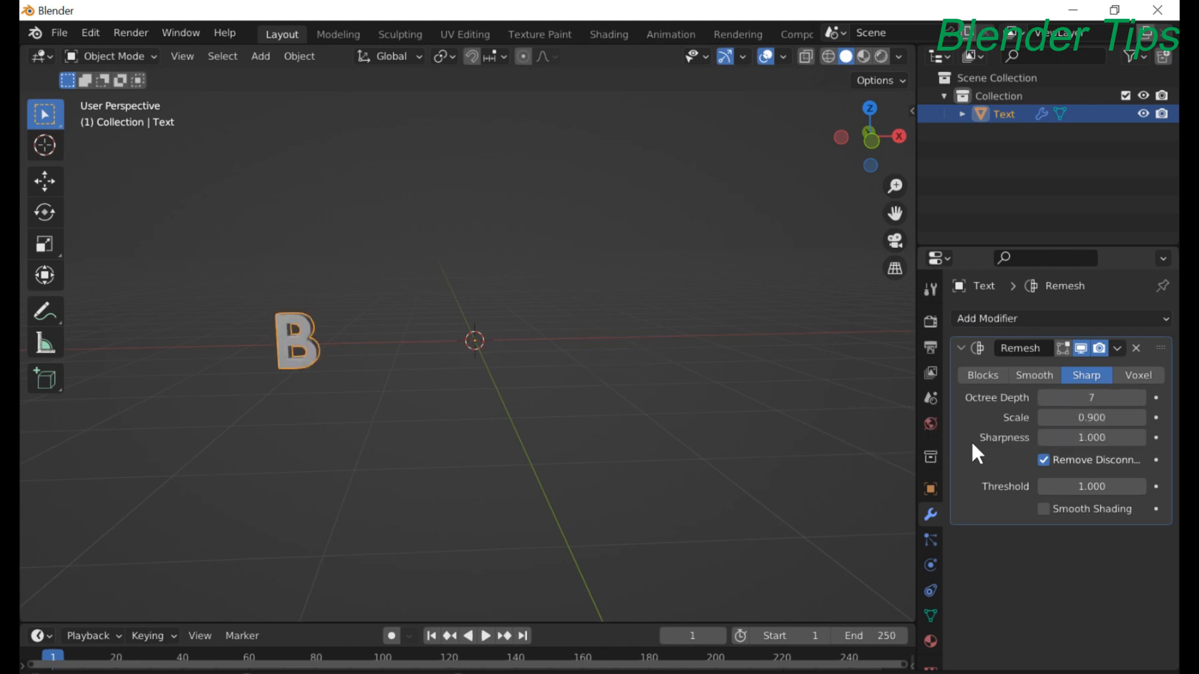
scroll(384, 320, down, 2)
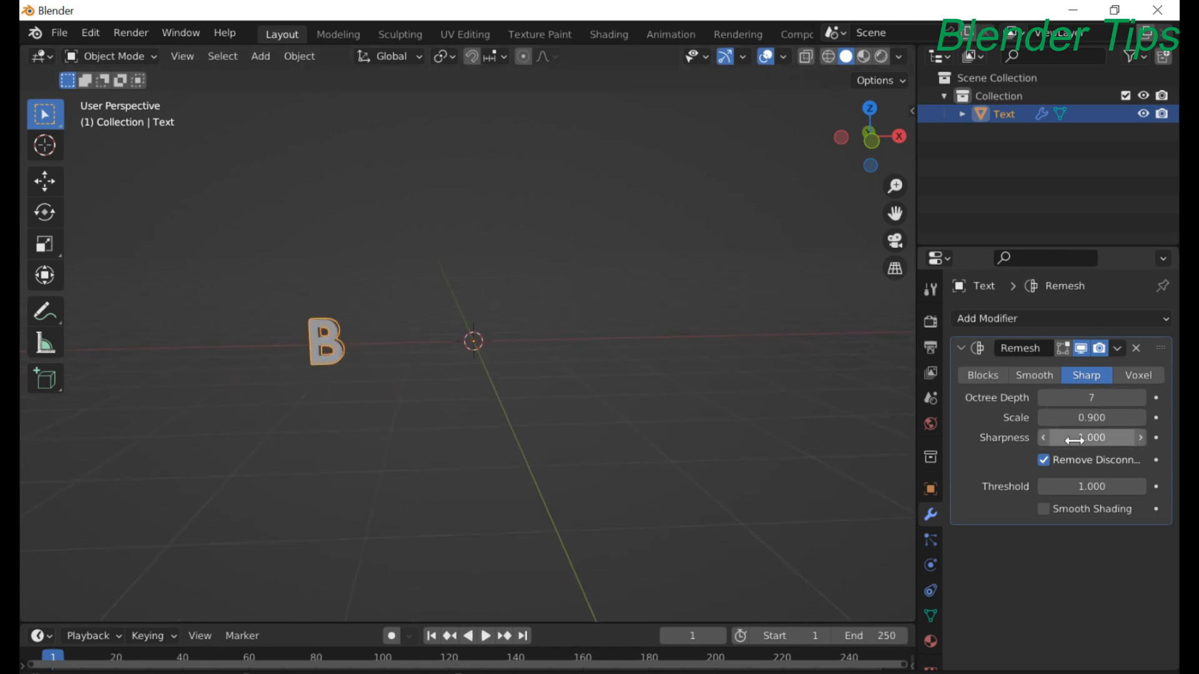
Disable Remove Disconnected in the Remesh modifier and check the shape of all the letters
click(1042, 460)
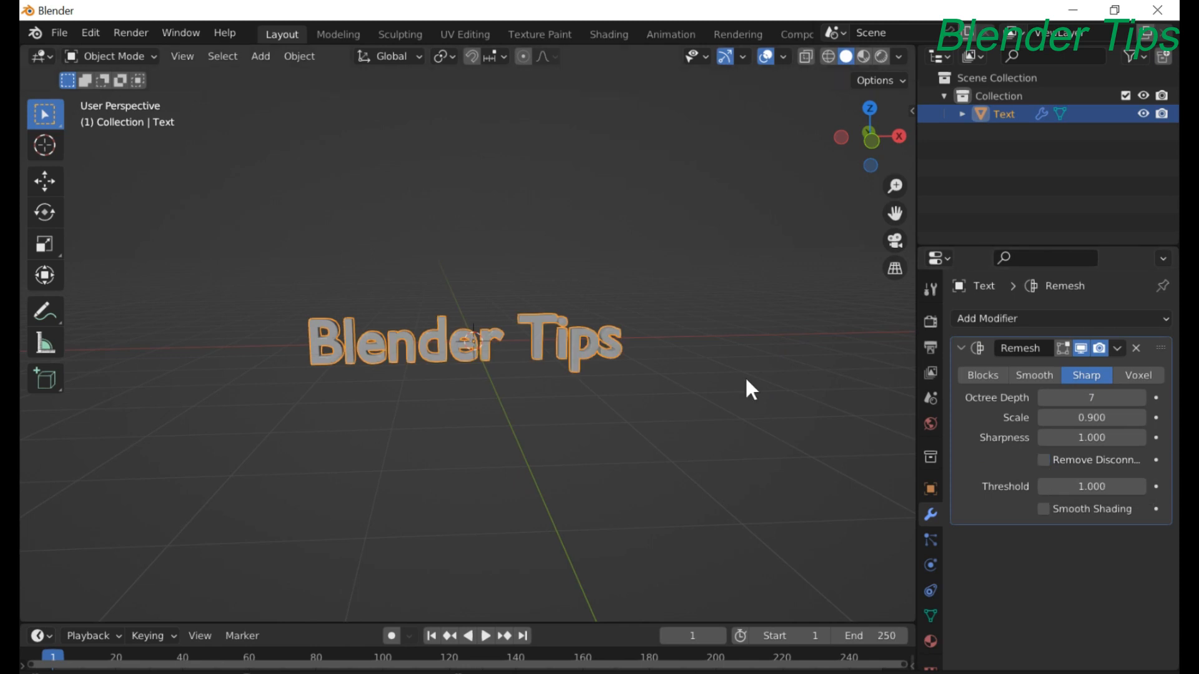
scroll(599, 343, down, 1)
scroll(598, 343, up, 3)
scroll(598, 343, up, 3)
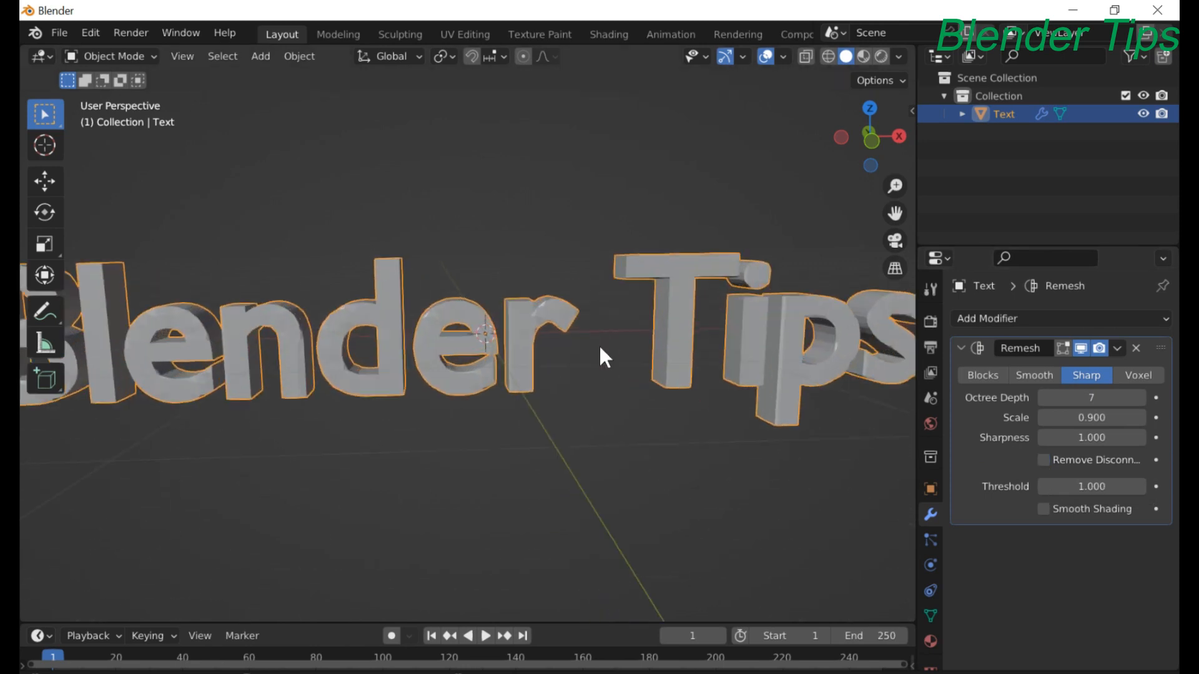
scroll(598, 344, down, 3)
middle_drag(590, 386, 572, 367)
scroll(583, 367, up, 3)
scroll(568, 368, down, 3)
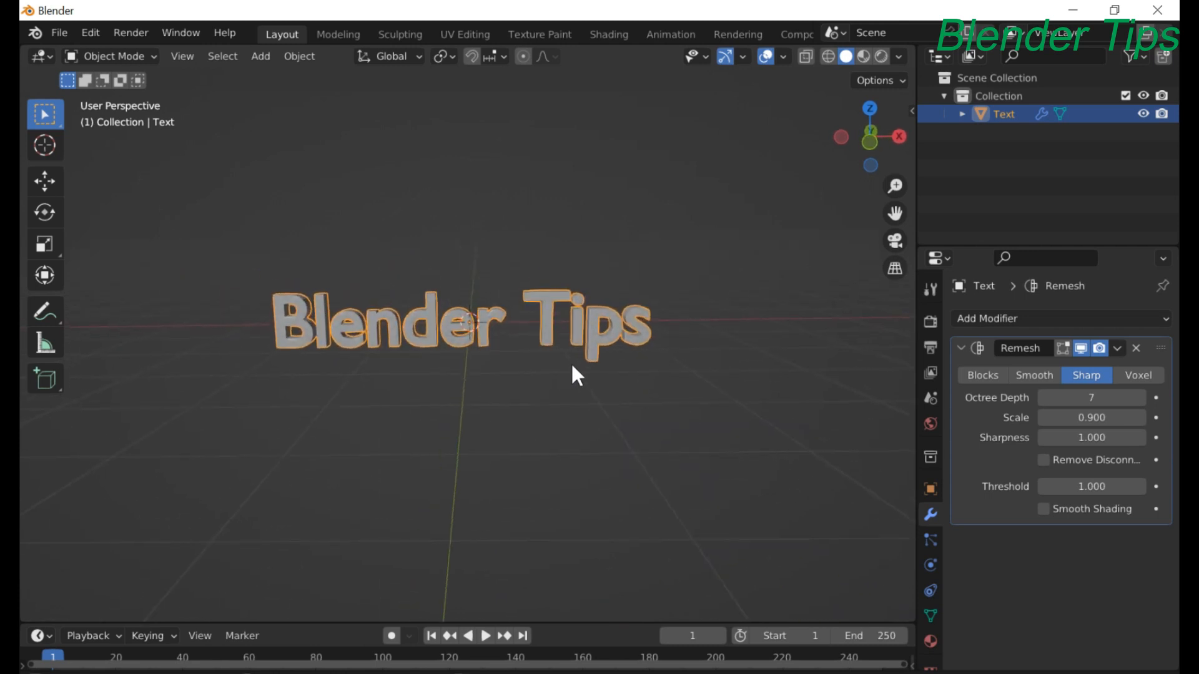
Apply the Remesh modifier to the text mesh
click(1117, 349)
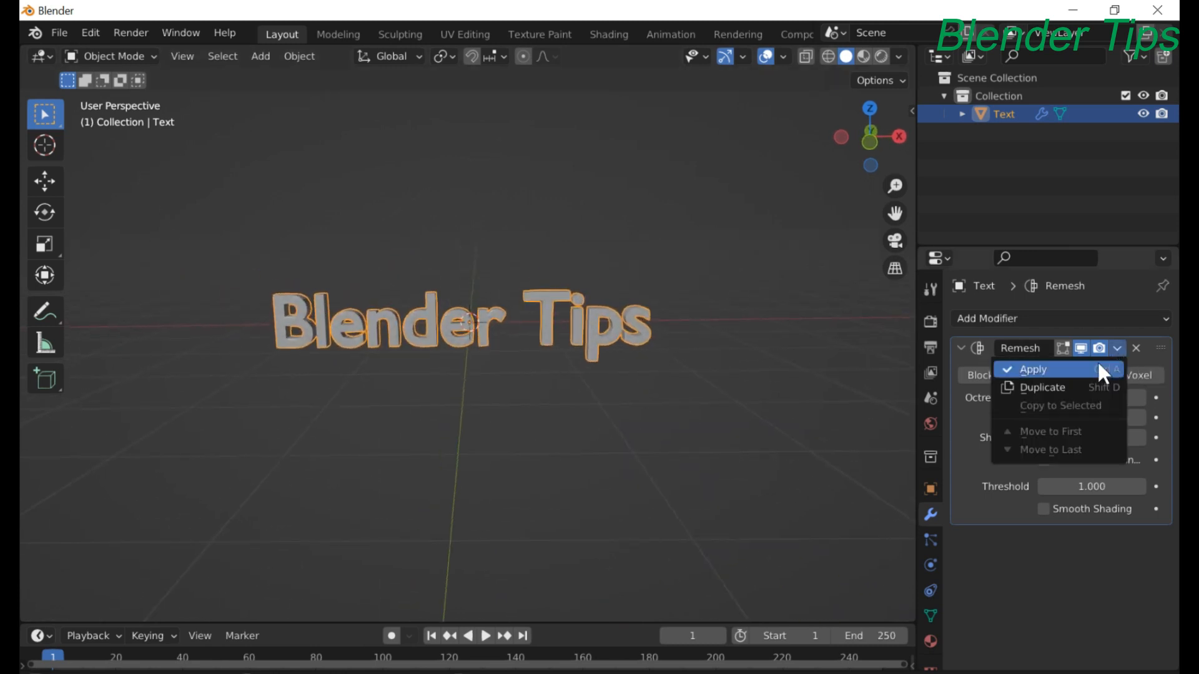
click(1072, 368)
scroll(570, 367, up, 2)
scroll(571, 367, down, 2)
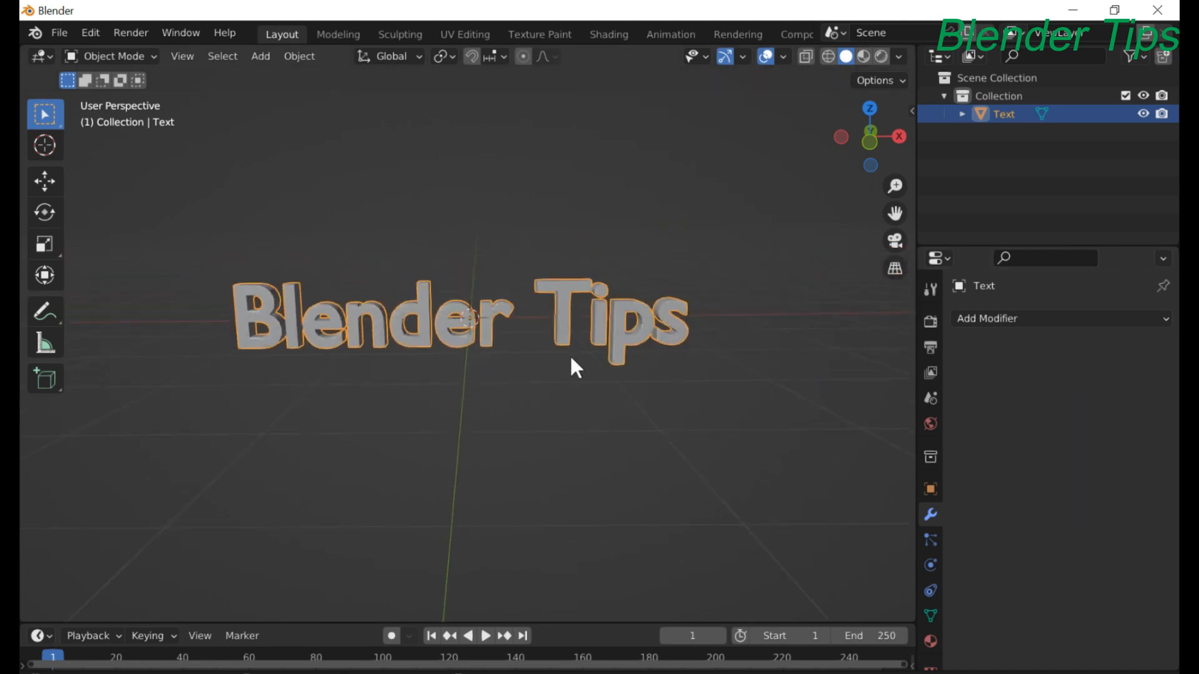
mouse_move(570, 367)
middle_down()
mouse_move(504, 361)
mouse_move(562, 354)
middle_up()
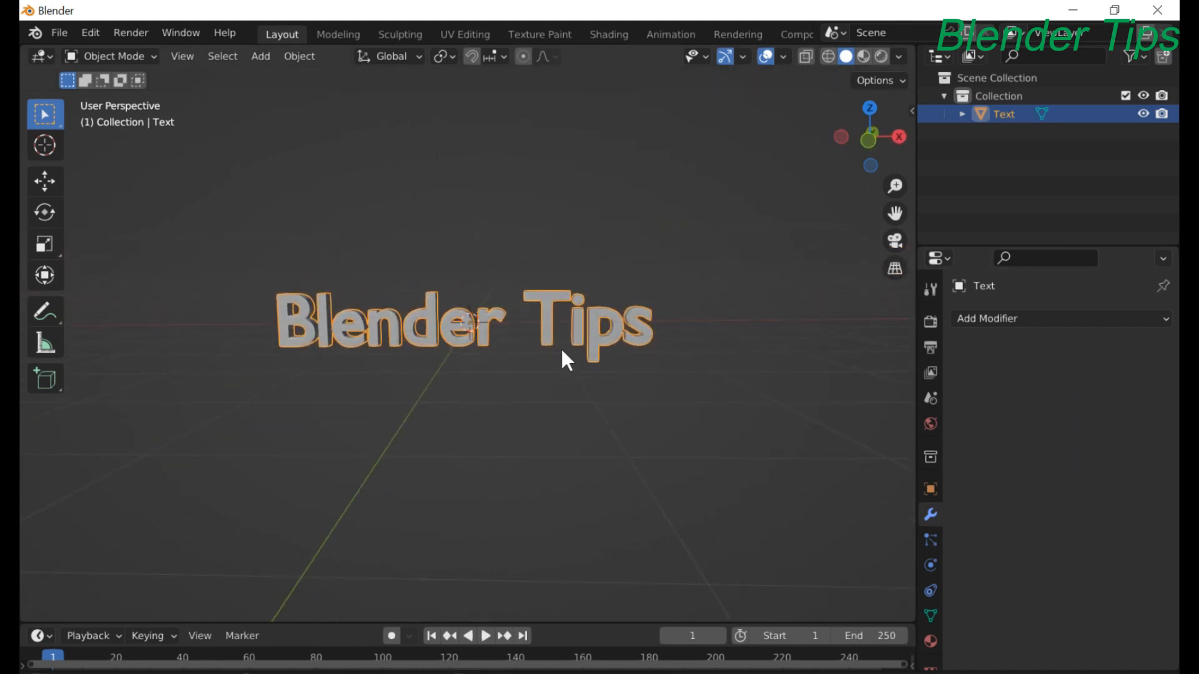
Enter Edit Mode on the remeshed text, switch to face selection and check the new grid of faces
key(Tab)
scroll(413, 346, up, 4)
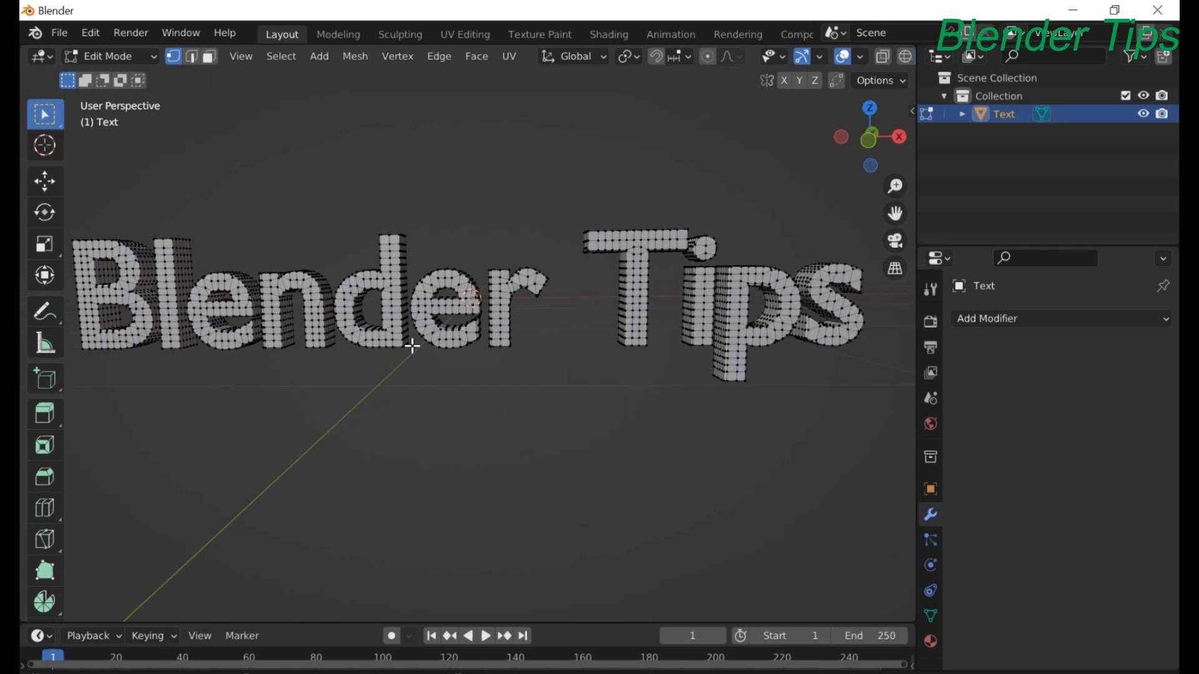
scroll(412, 346, down, 2)
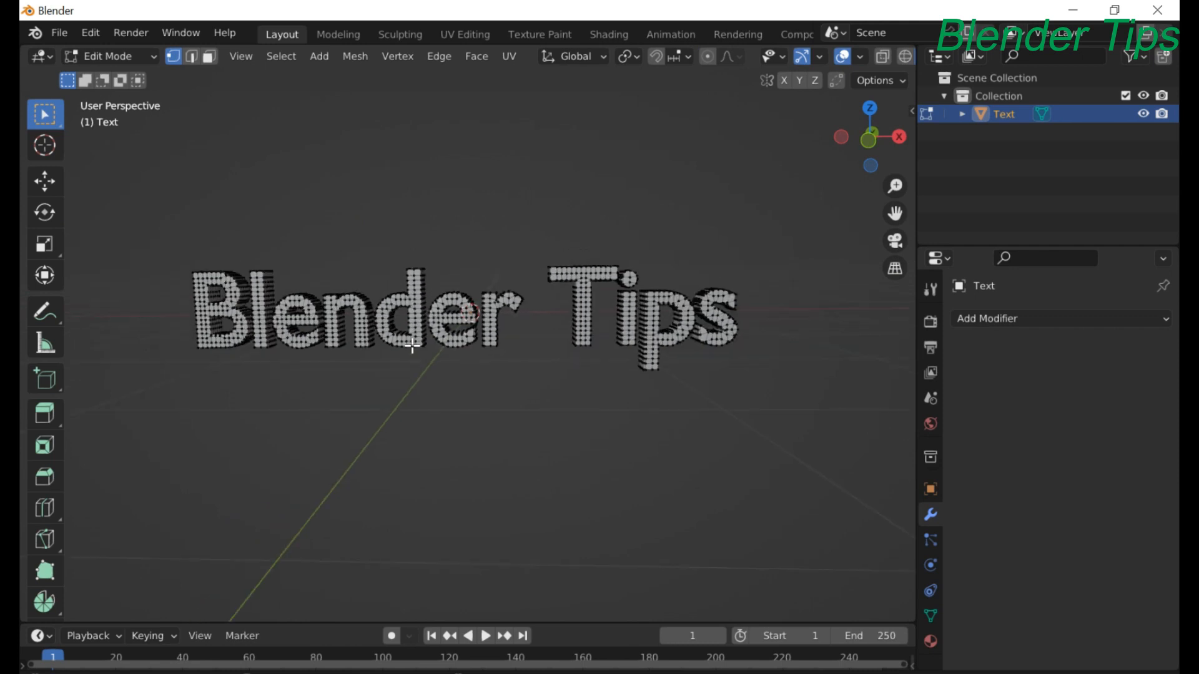
key(3)
scroll(373, 356, down, 2)
scroll(372, 356, up, 4)
scroll(372, 357, down, 2)
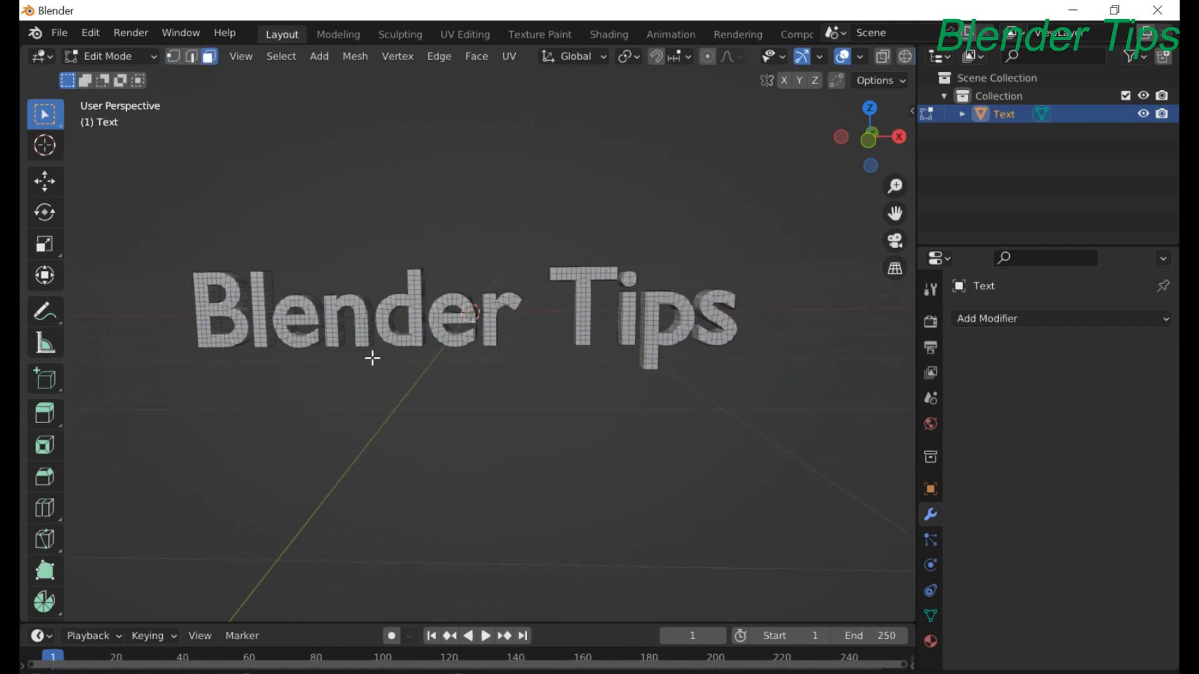
scroll(372, 357, down, 2)
middle_drag(377, 364, 395, 366)
Subdivide all faces of the text mesh once and return to Object Mode
key(a)
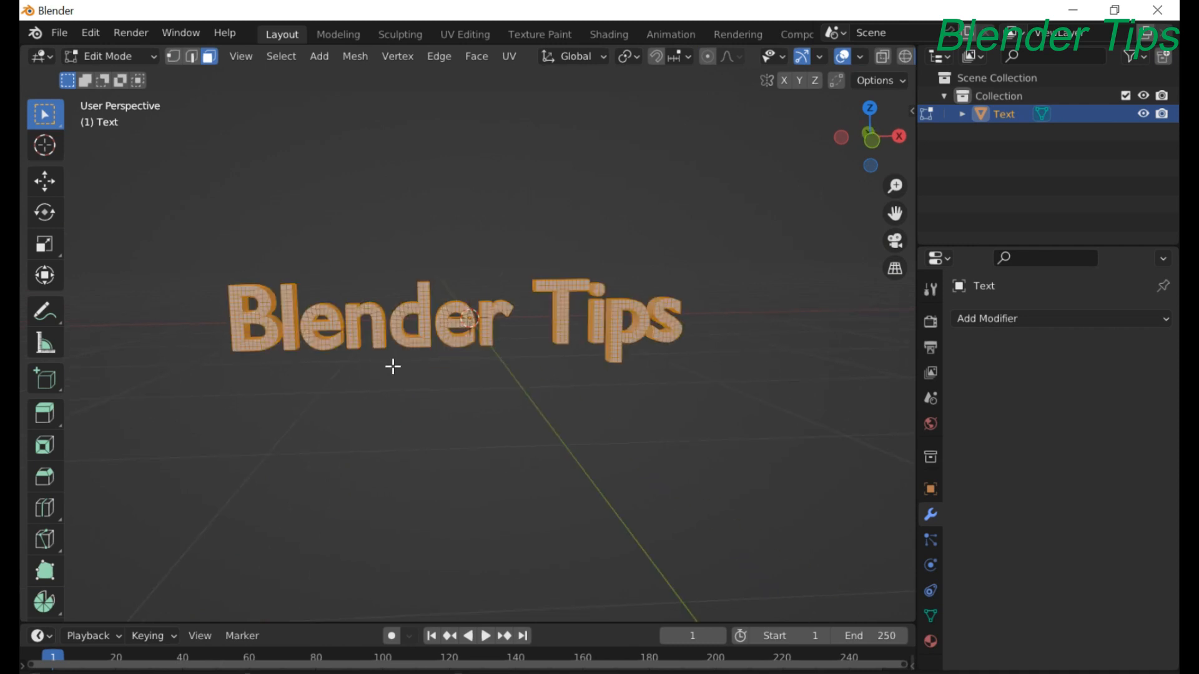
right_click(327, 326)
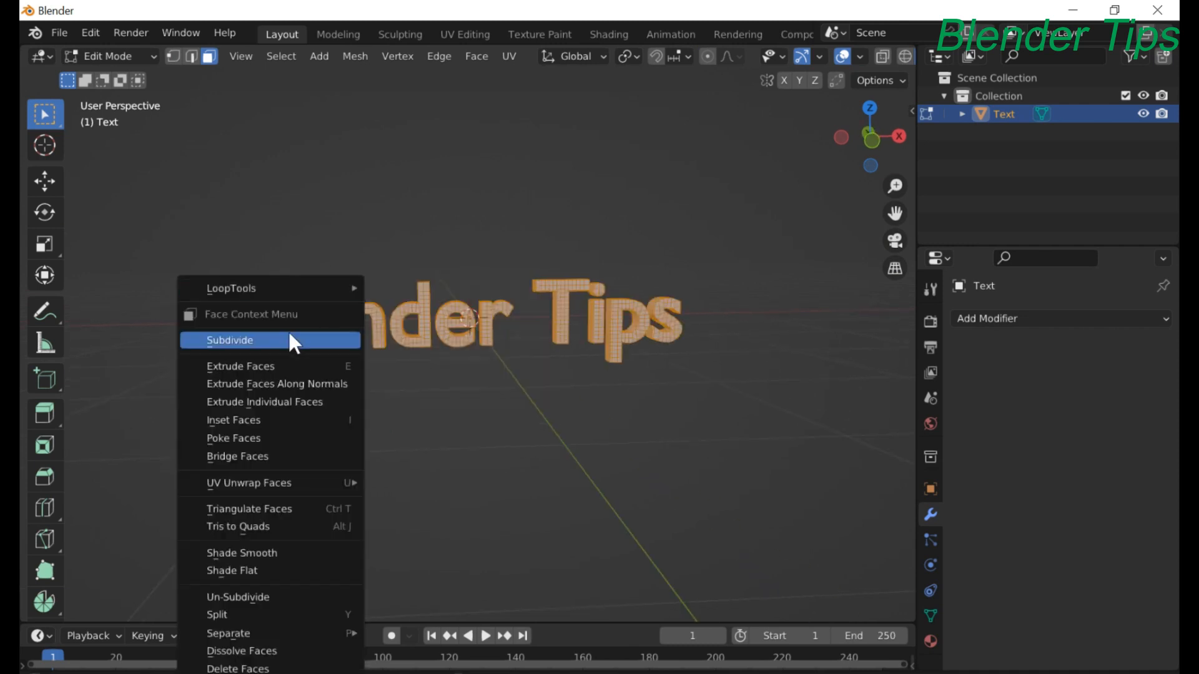
click(271, 342)
scroll(279, 343, up, 3)
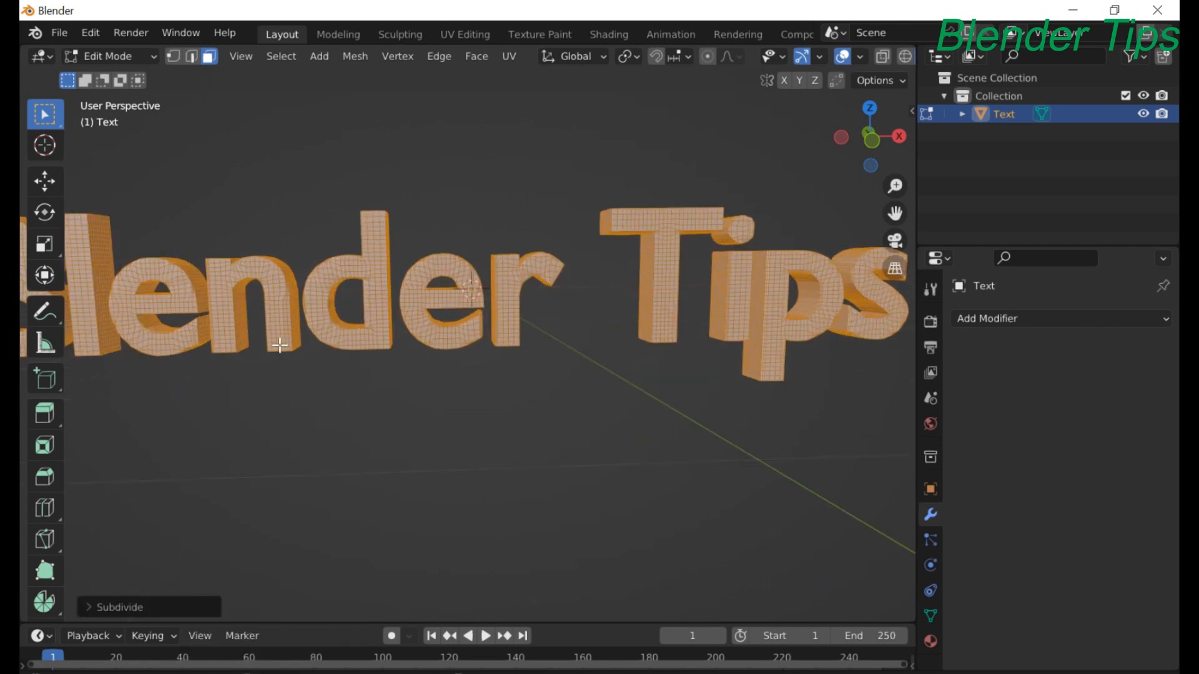
scroll(279, 346, down, 3)
middle_drag(279, 345, 328, 340)
key(Tab)
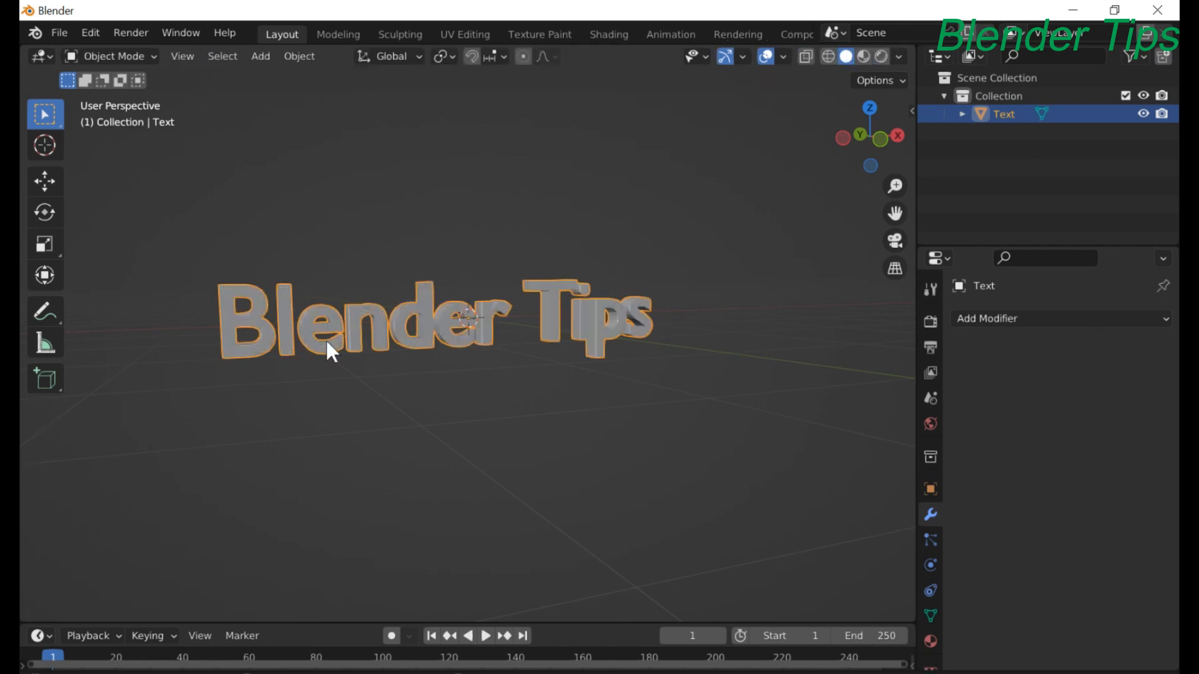
Apply the Quick Explode effect to the subdivided text mesh
scroll(399, 348, down, 3)
mouse_move(399, 348)
middle_down()
mouse_move(356, 377)
mouse_move(402, 370)
middle_up()
scroll(399, 360, up, 3)
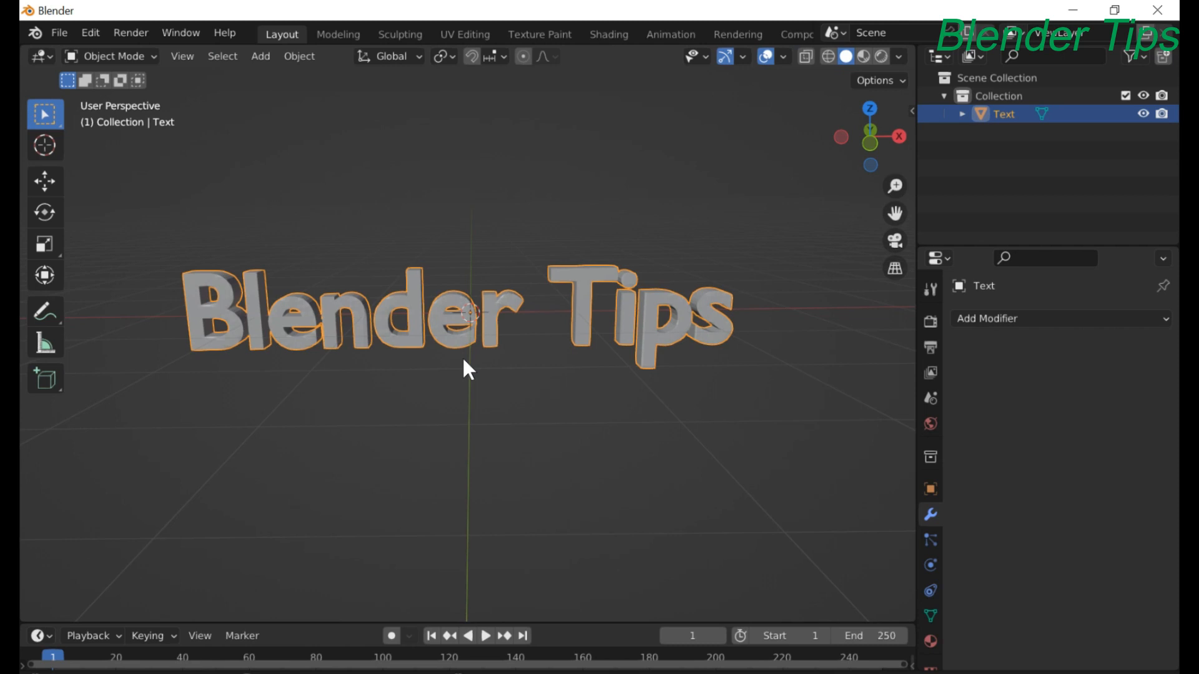
scroll(464, 360, down, 5)
mouse_move(447, 362)
middle_down()
mouse_move(416, 376)
mouse_move(452, 382)
mouse_move(445, 366)
middle_up()
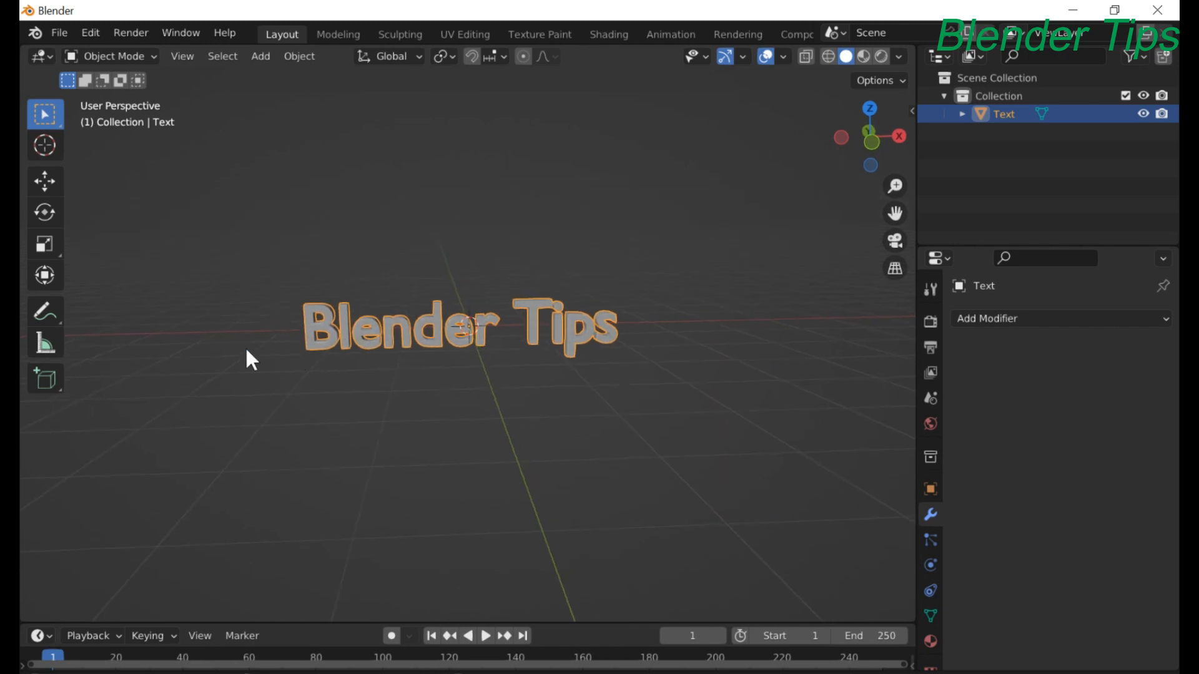
click(299, 57)
mouse_move(368, 559)
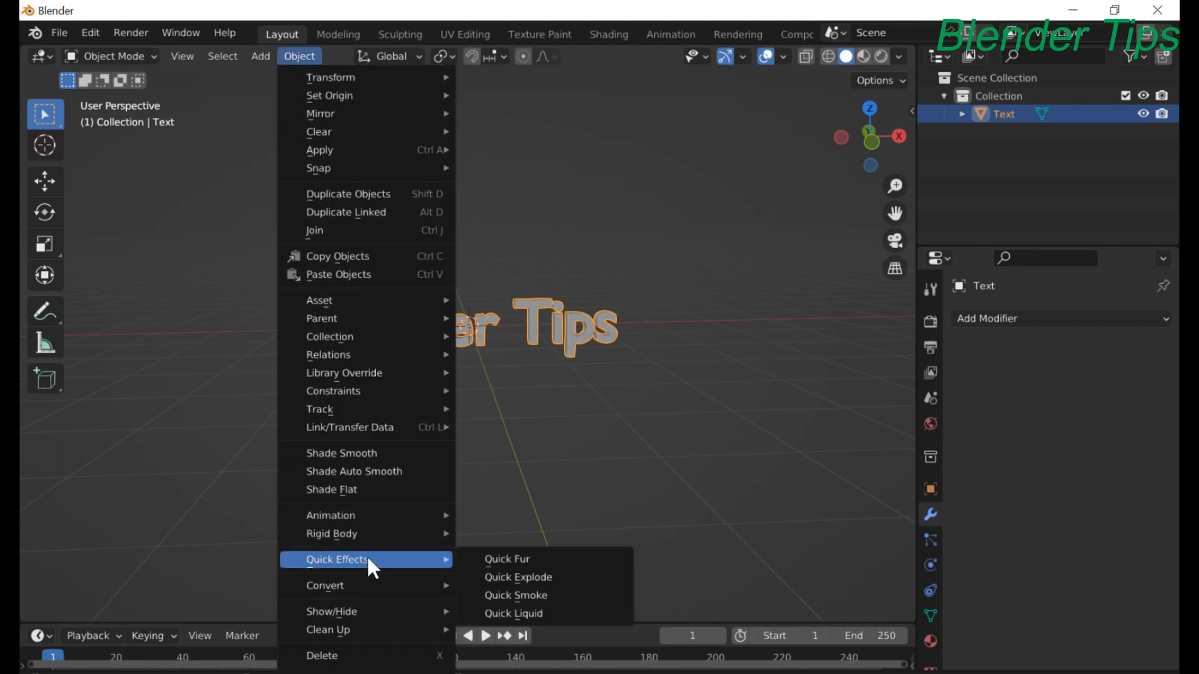
click(527, 576)
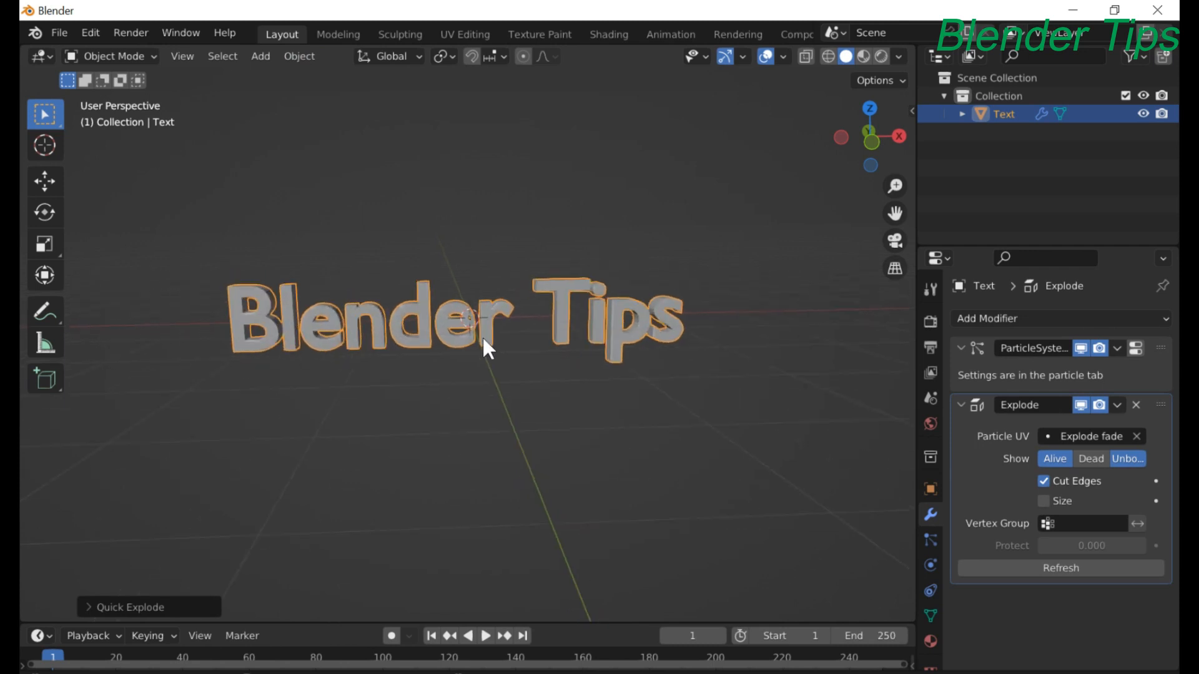
middle_drag(456, 325, 440, 329)
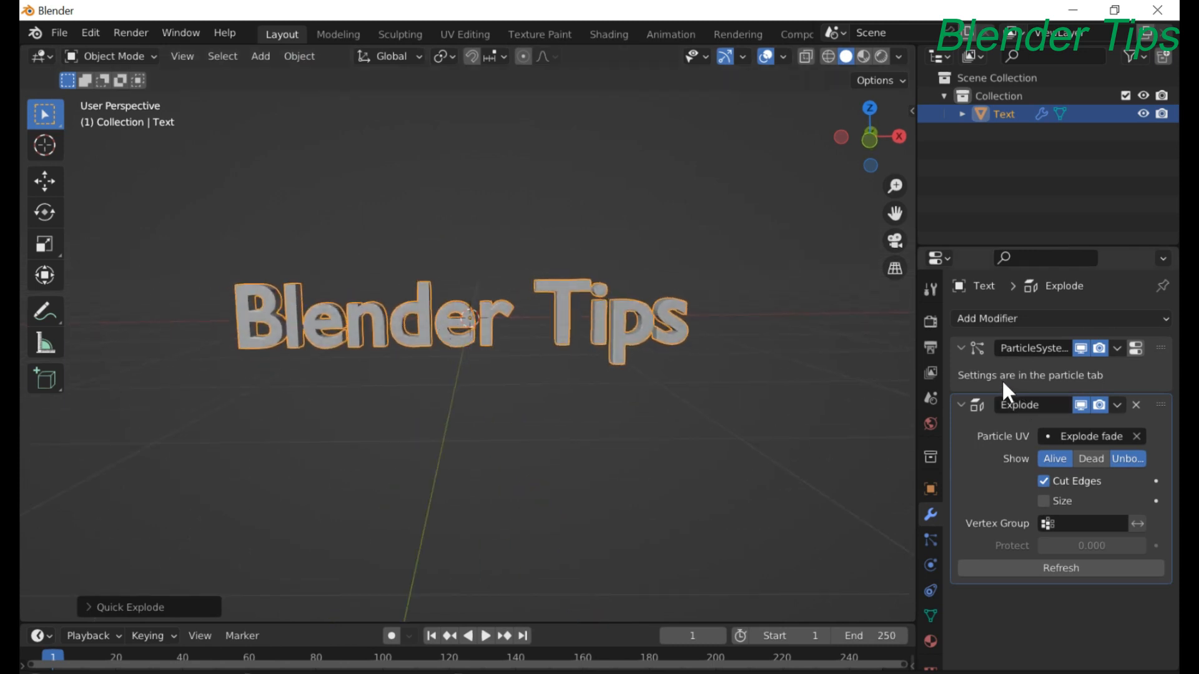
Set the emission number of the text's explode particle system to 15000
click(931, 539)
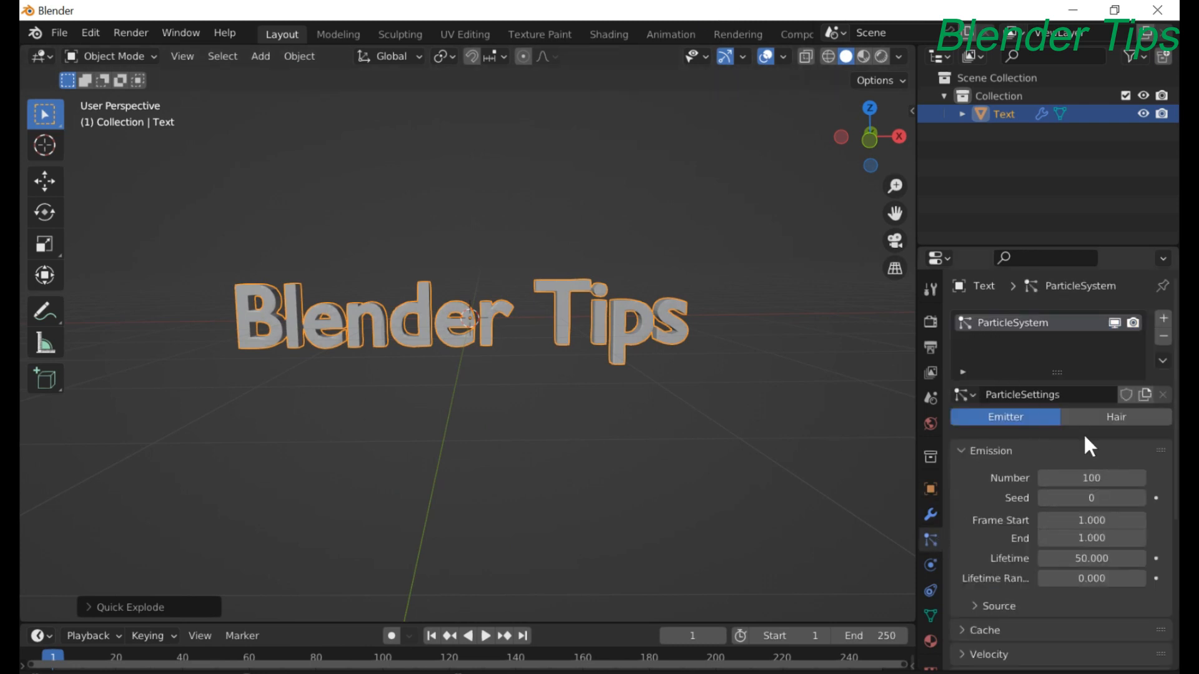
click(1093, 478)
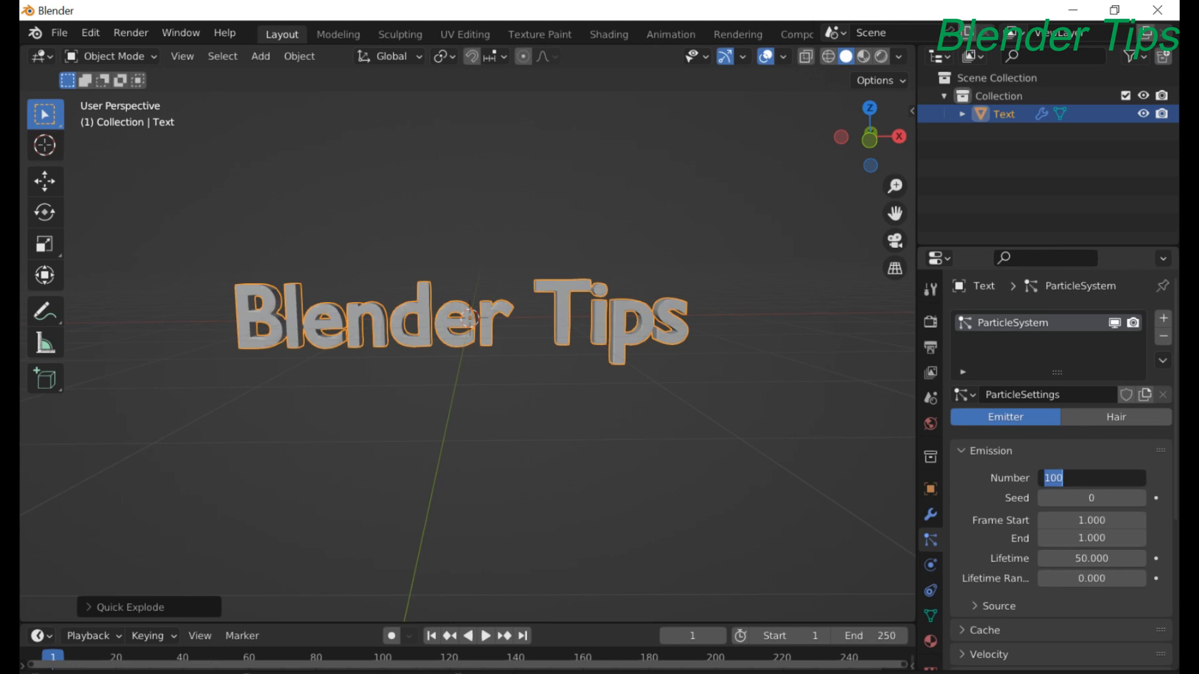
text(15000)
key(Return)
scroll(500, 301, down, 2)
mouse_move(492, 301)
middle_down()
mouse_move(511, 309)
mouse_move(489, 302)
mouse_move(501, 320)
middle_up()
scroll(490, 301, up, 3)
scroll(490, 302, down, 3)
scroll(500, 320, up, 3)
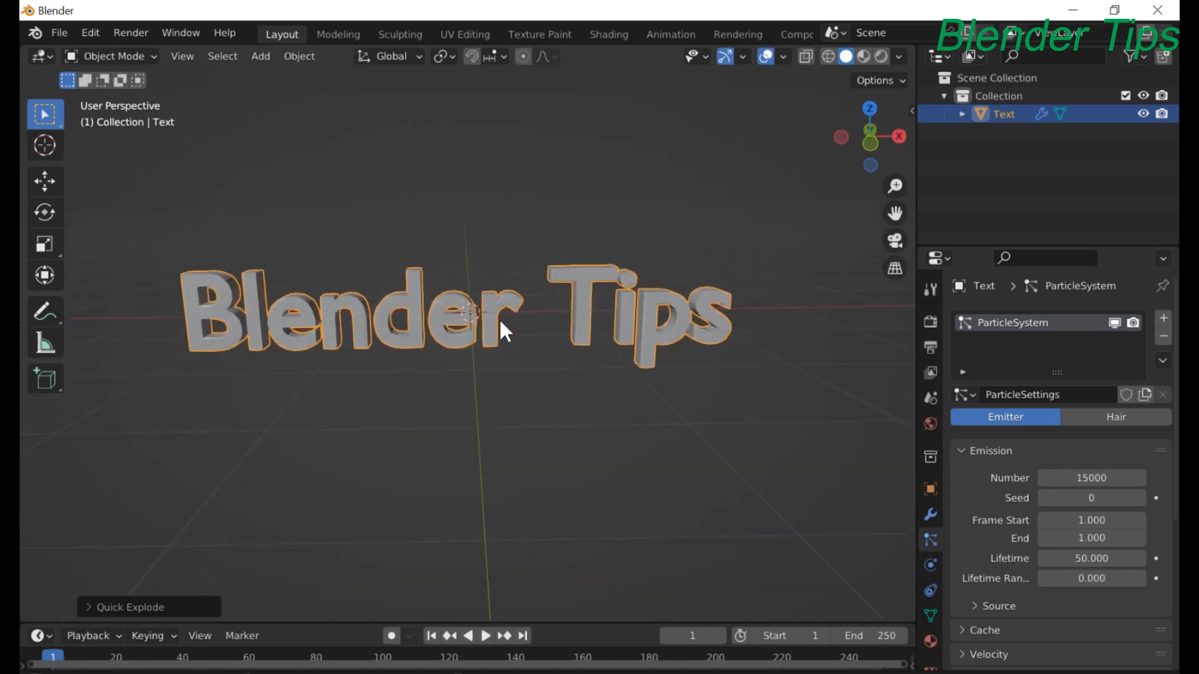
Play the explosion of the text, stop it, return to the first frame and examine the fragmented text
key(space)
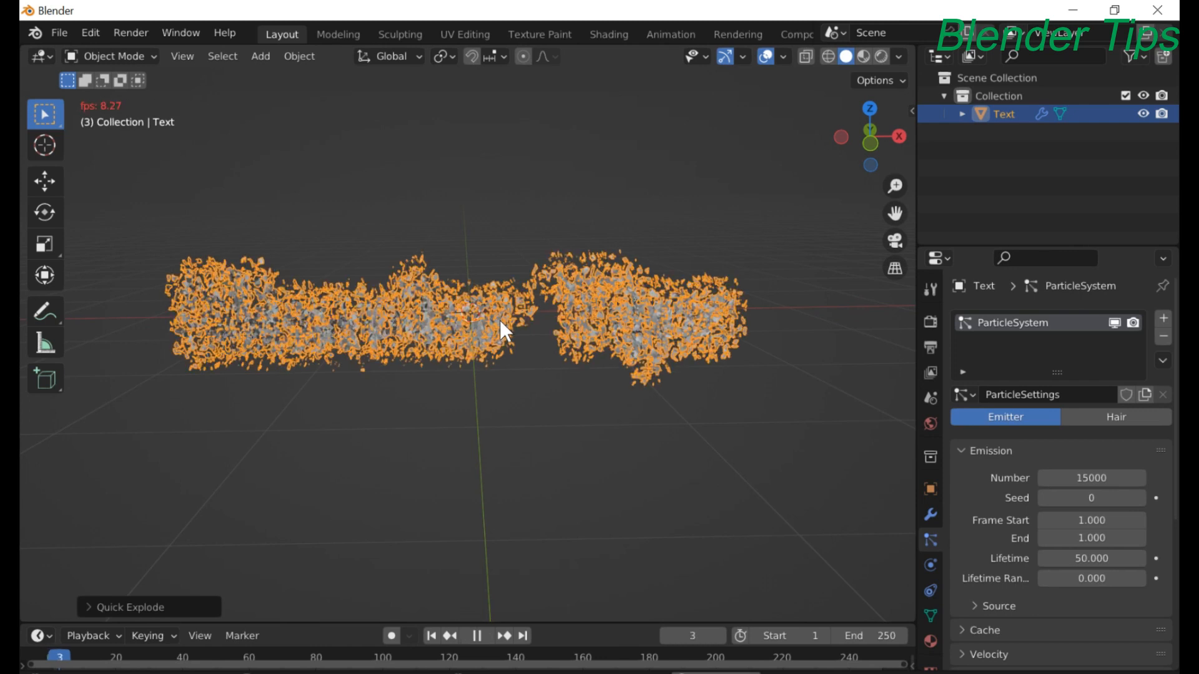
key(space)
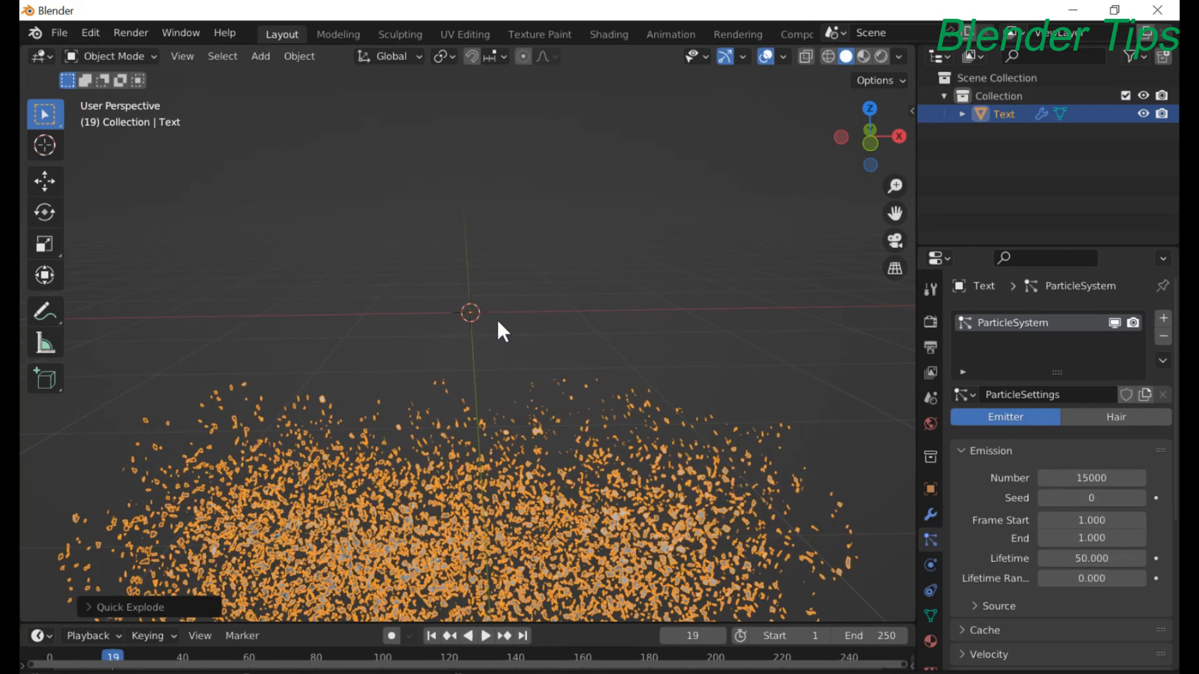
click(429, 631)
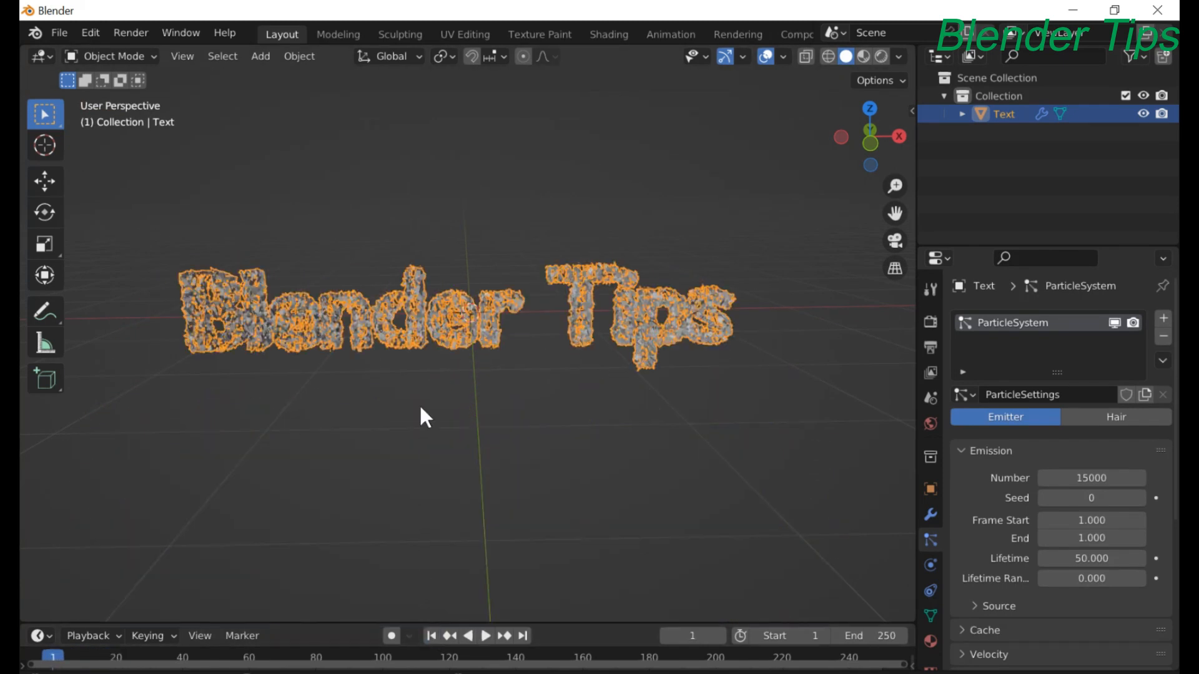
scroll(374, 290, down, 2)
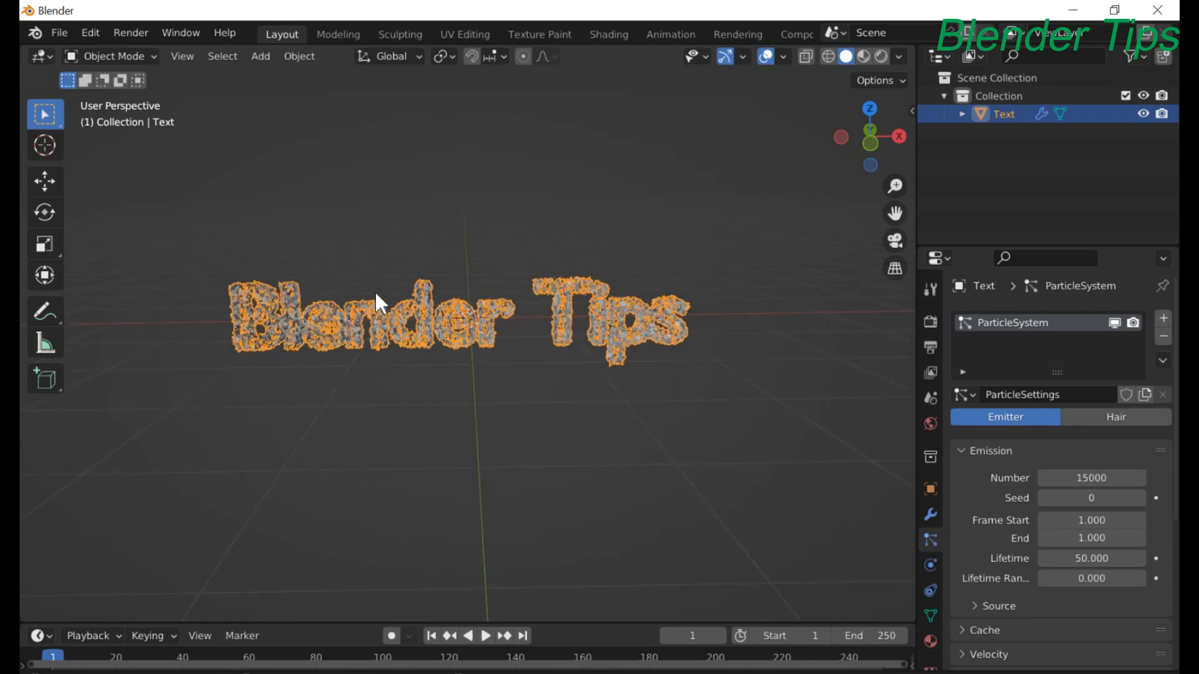
scroll(372, 268, up, 4)
scroll(372, 270, down, 2)
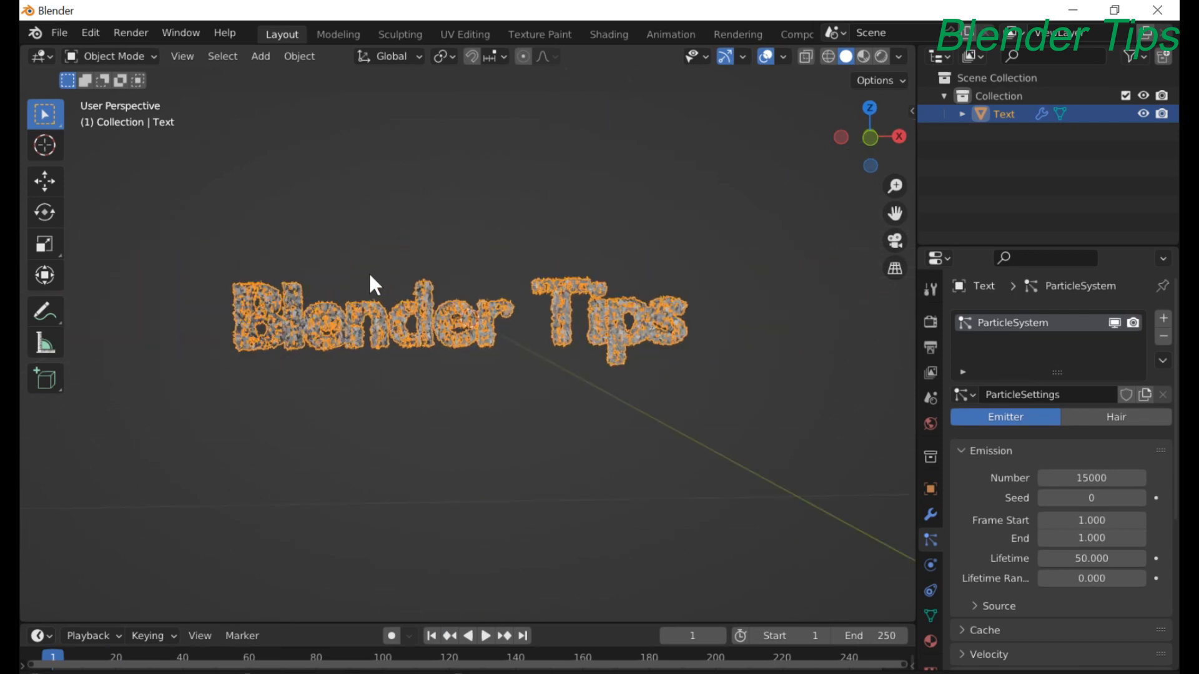
mouse_move(369, 281)
middle_down()
mouse_move(342, 302)
mouse_move(383, 326)
mouse_move(393, 312)
mouse_move(346, 309)
mouse_move(371, 304)
middle_up()
scroll(379, 298, down, 3)
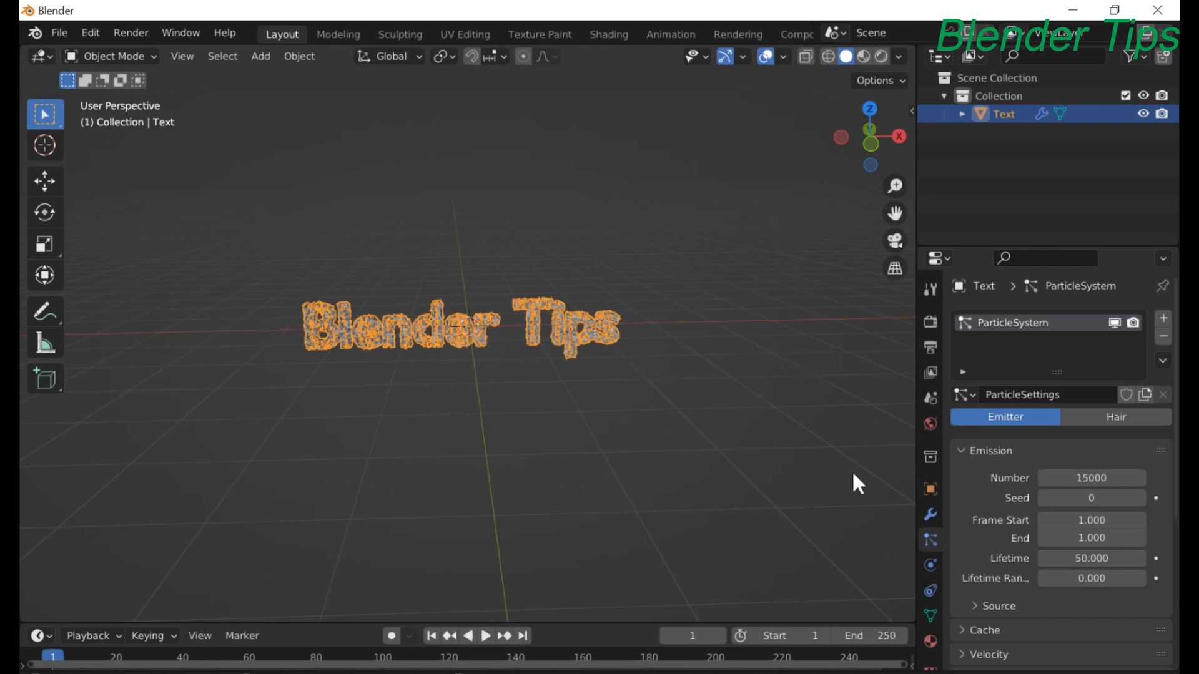
Set the particle emission of the text to start at frame 5 and end at frame 100
click(1092, 520)
text(5)
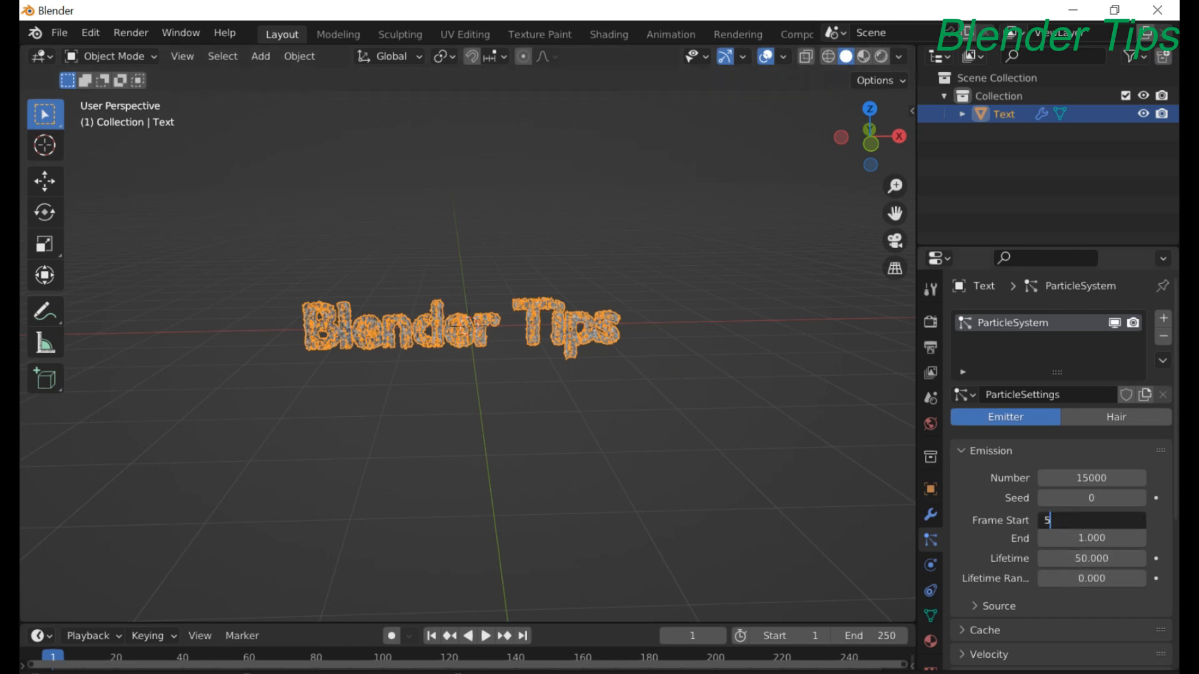
key(Return)
click(1071, 539)
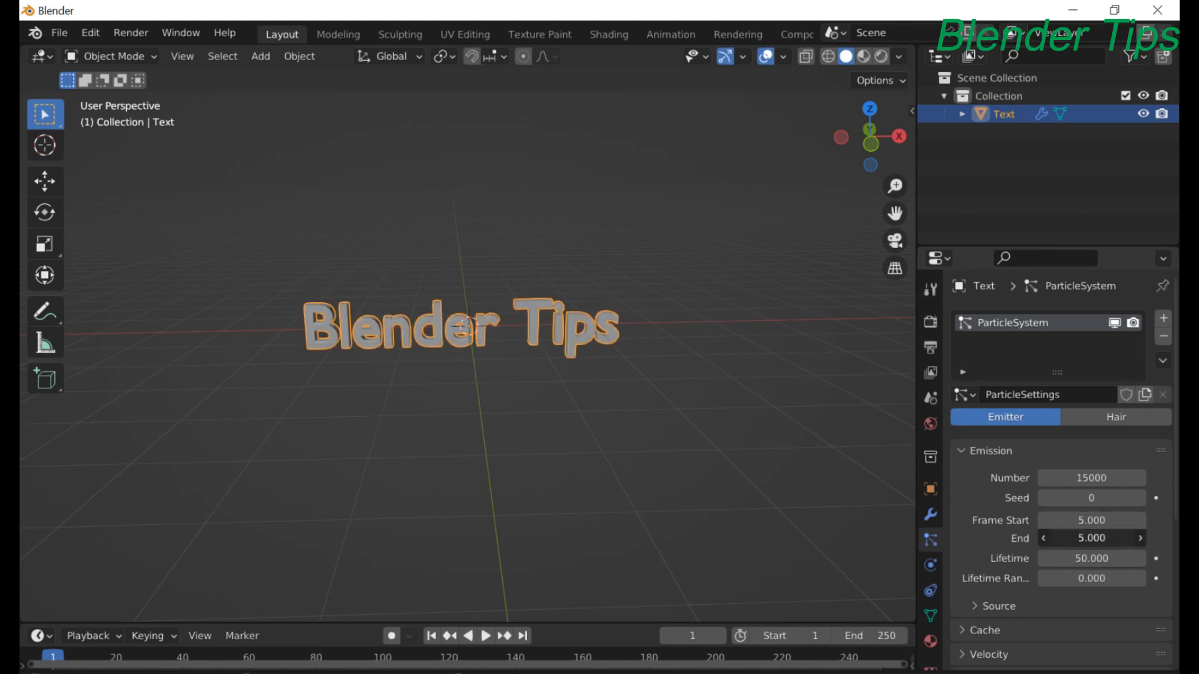
text(100)
key(Return)
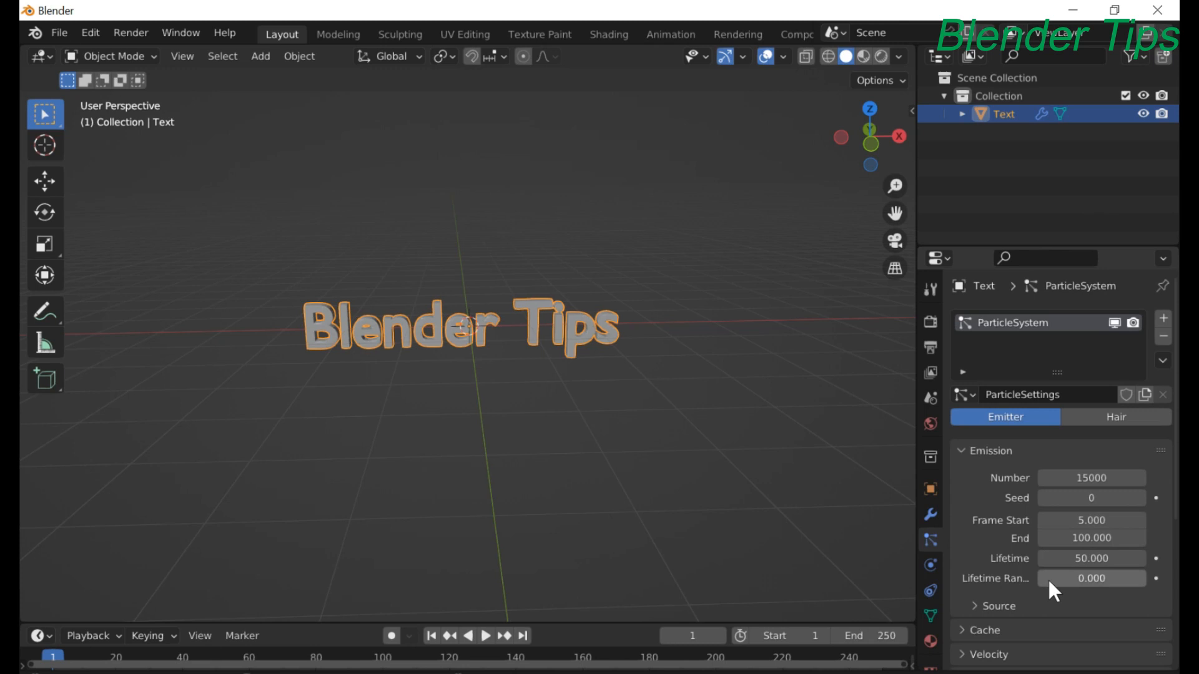
Set the lifetime of the text's particles to 100
click(1075, 559)
text(100)
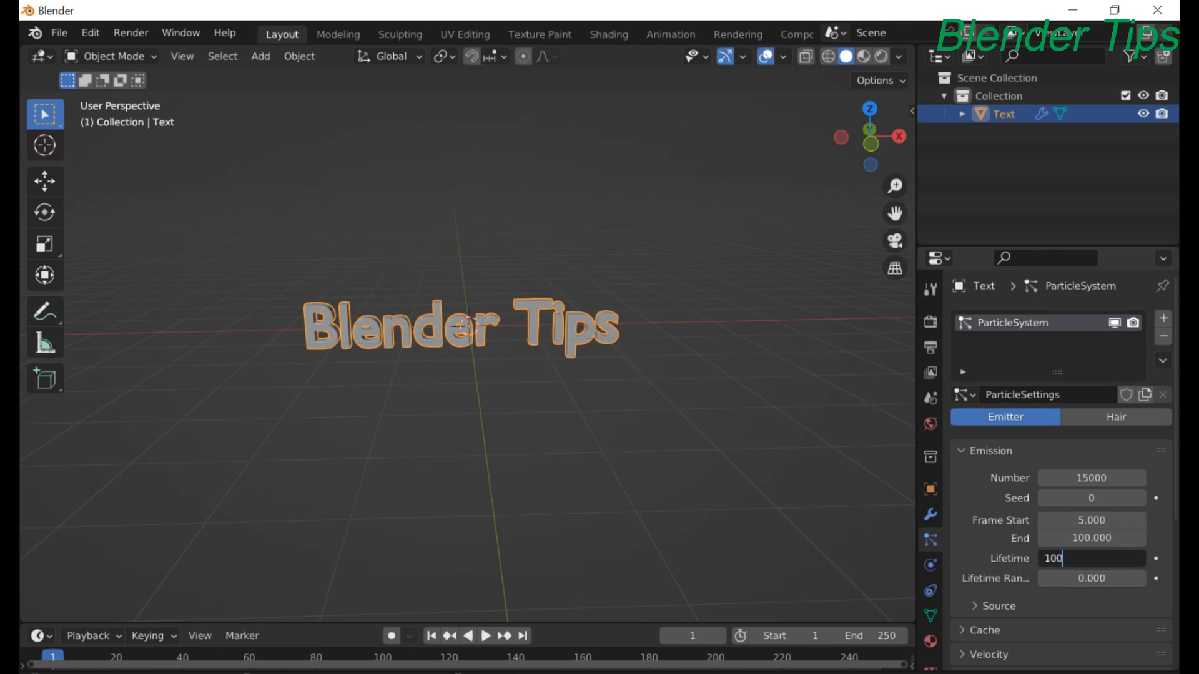
key(Return)
scroll(598, 373, down, 2)
middle_drag(595, 373, 573, 362)
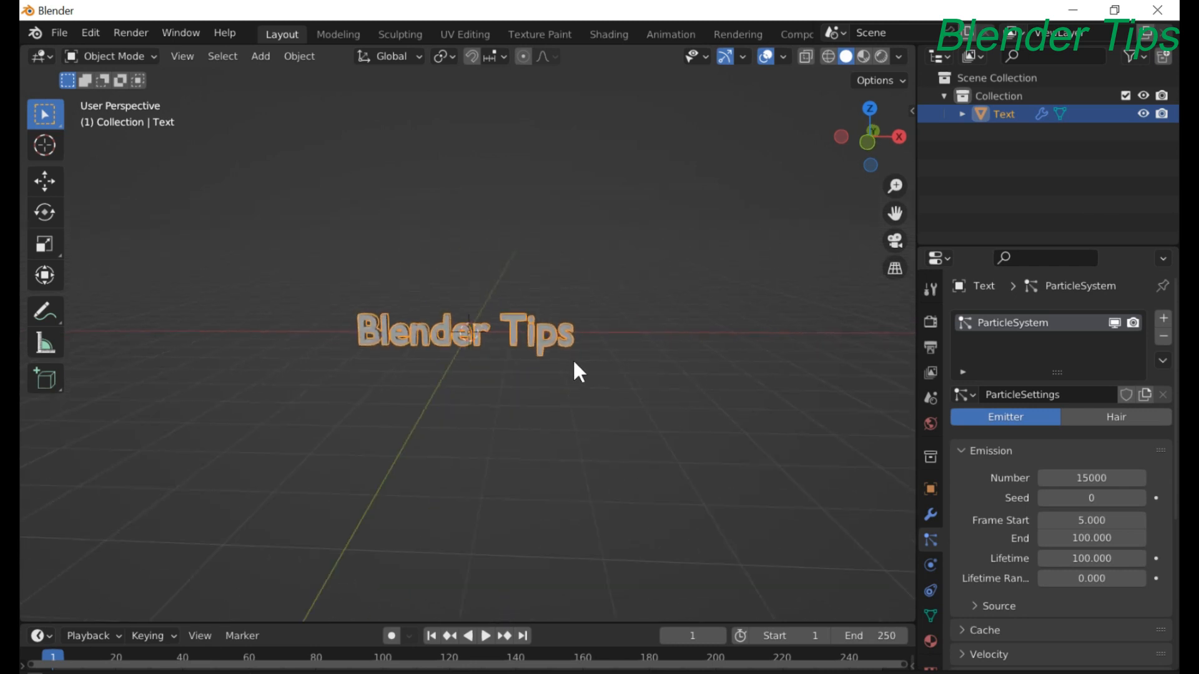
Create a new texture in the first texture slot of the text's particle system
scroll(983, 498, down, 9)
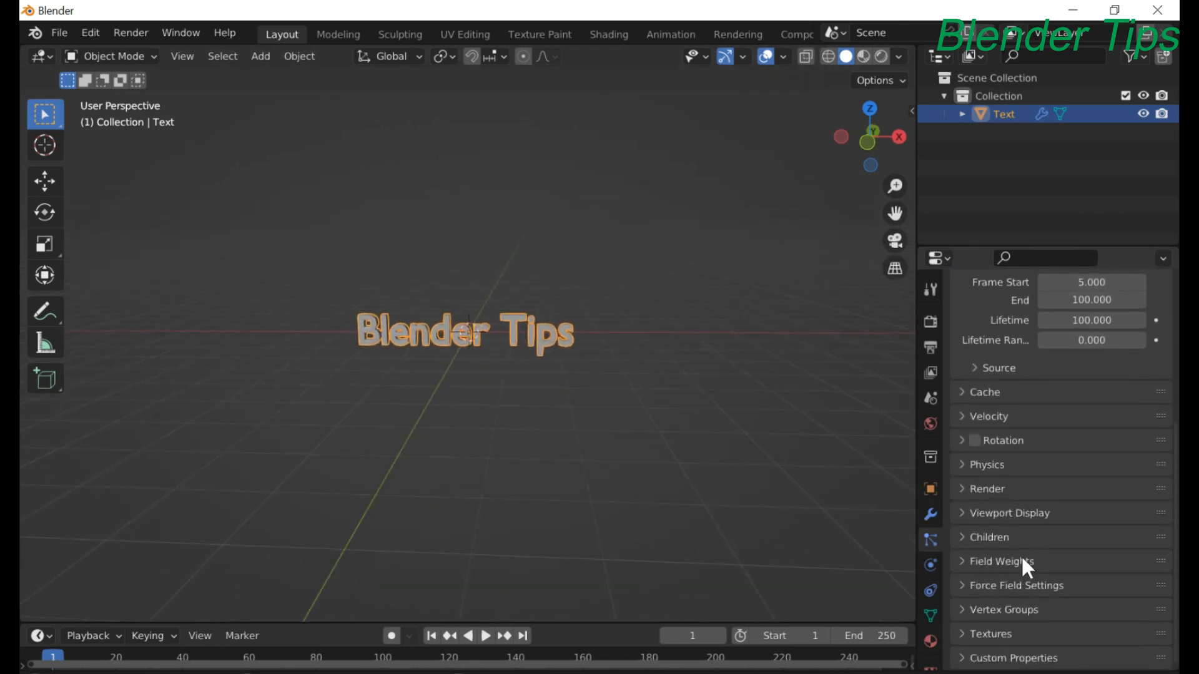
click(962, 631)
scroll(1030, 529, down, 5)
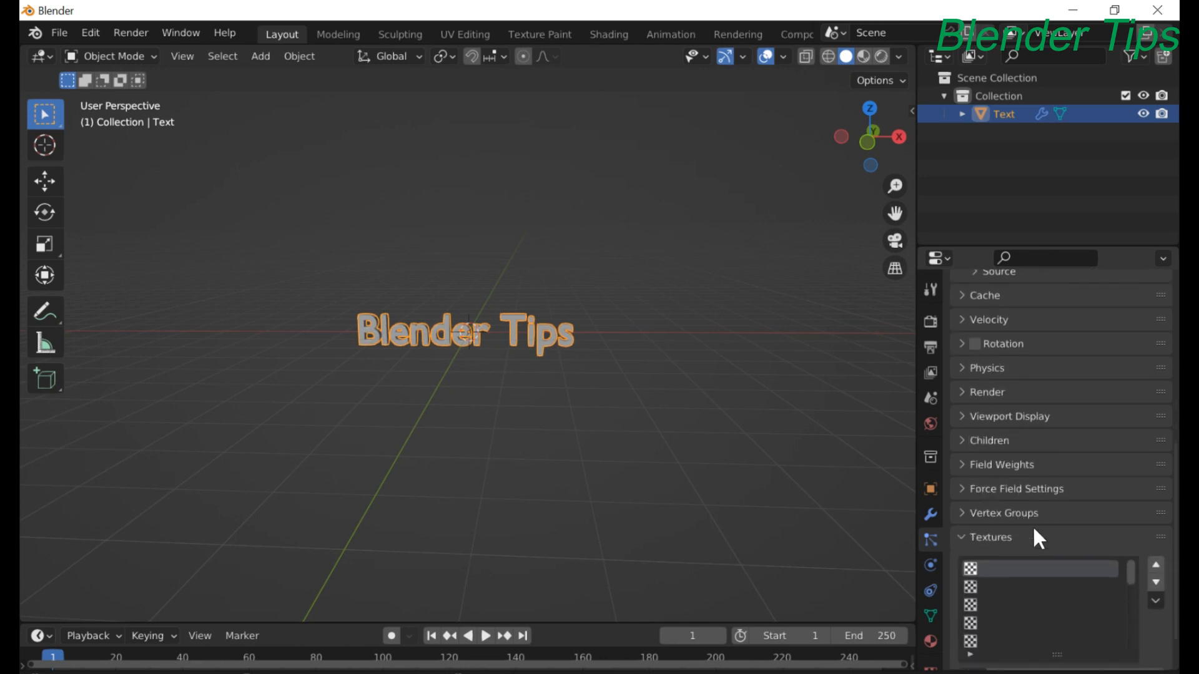
scroll(1033, 528, down, 2)
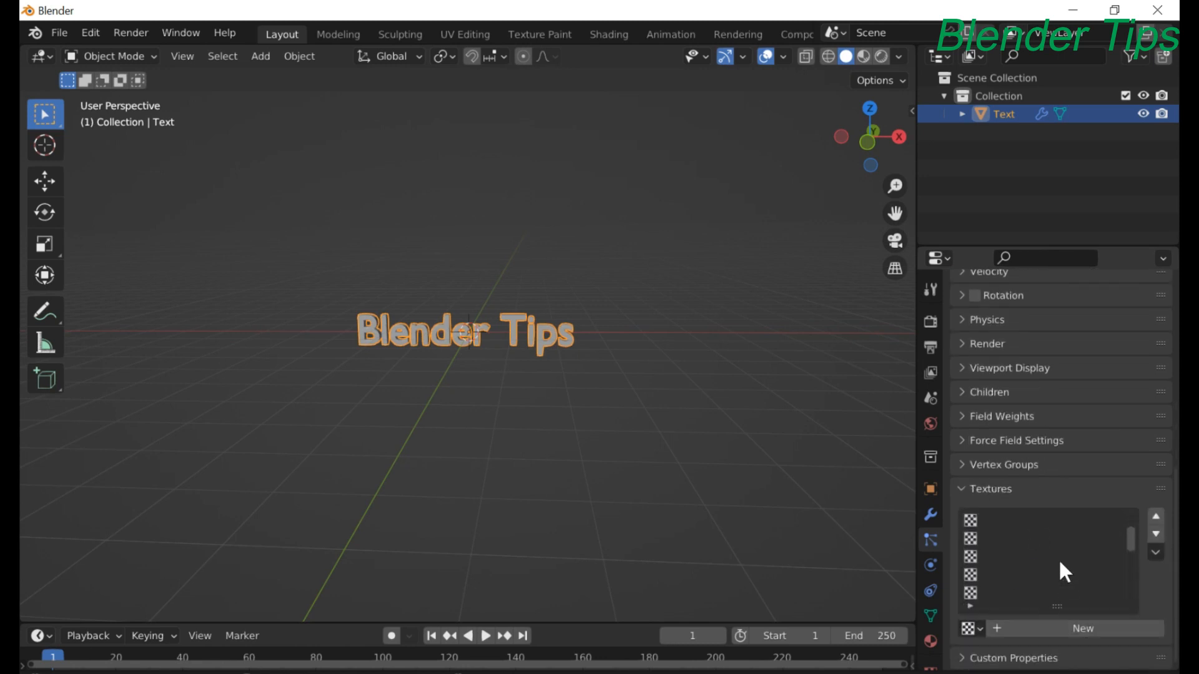
click(1059, 624)
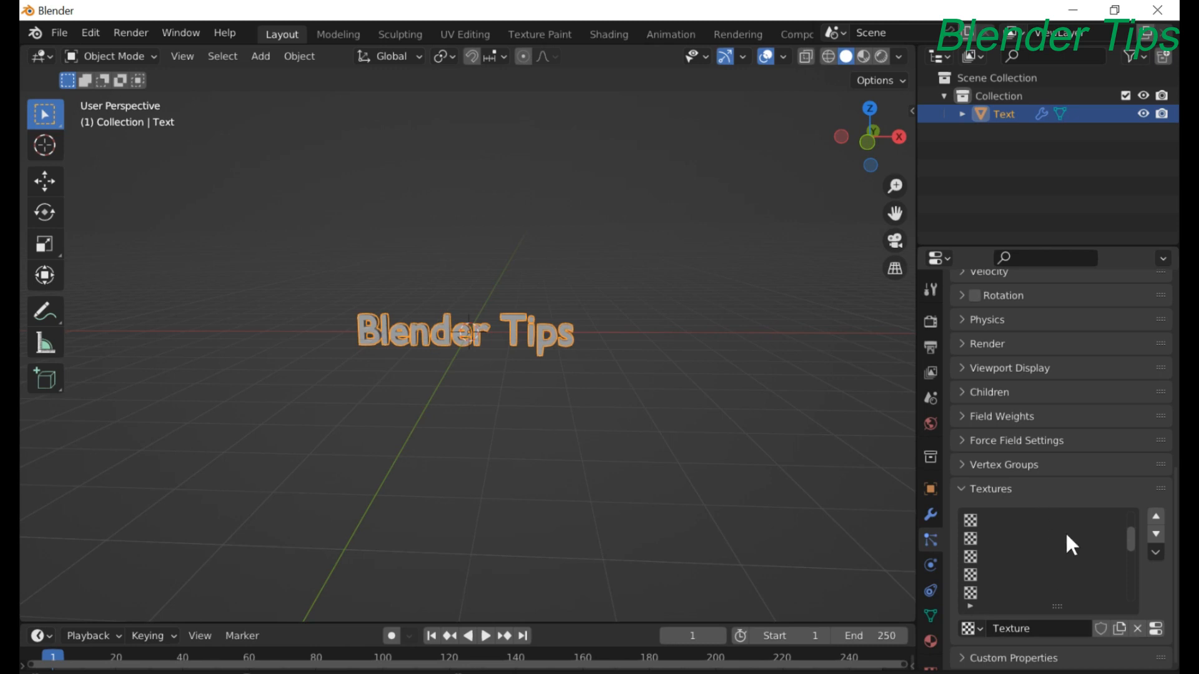
scroll(1075, 516, down, 2)
scroll(1069, 500, up, 5)
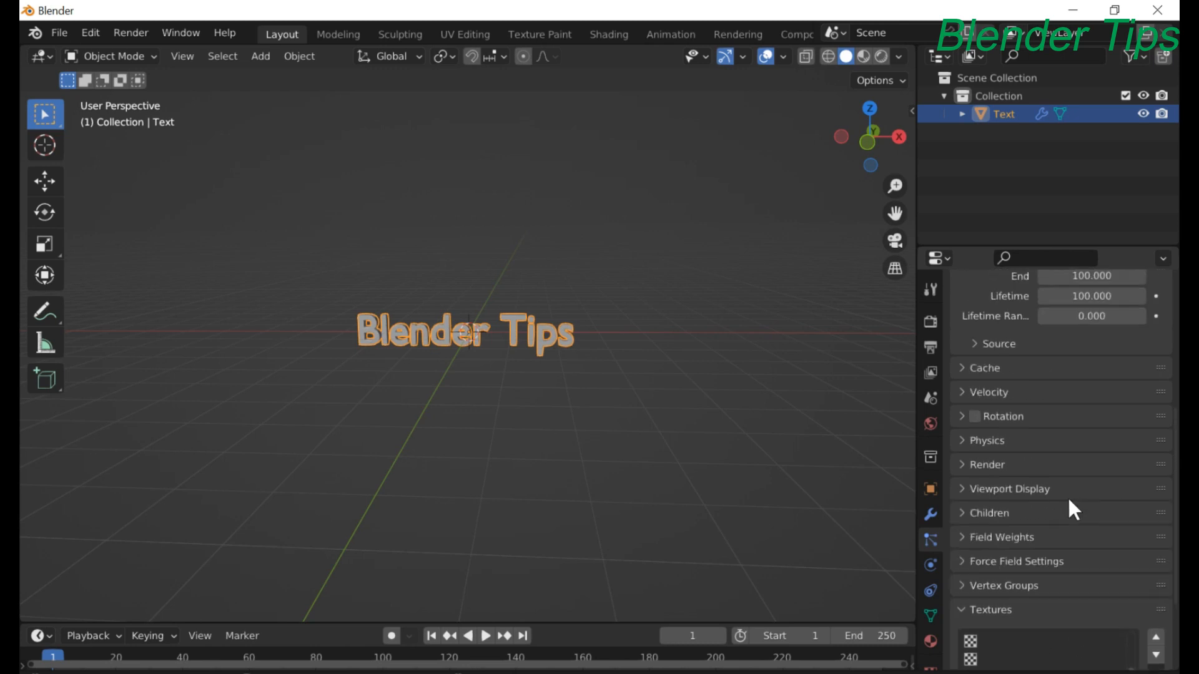
scroll(1120, 639, up, 2)
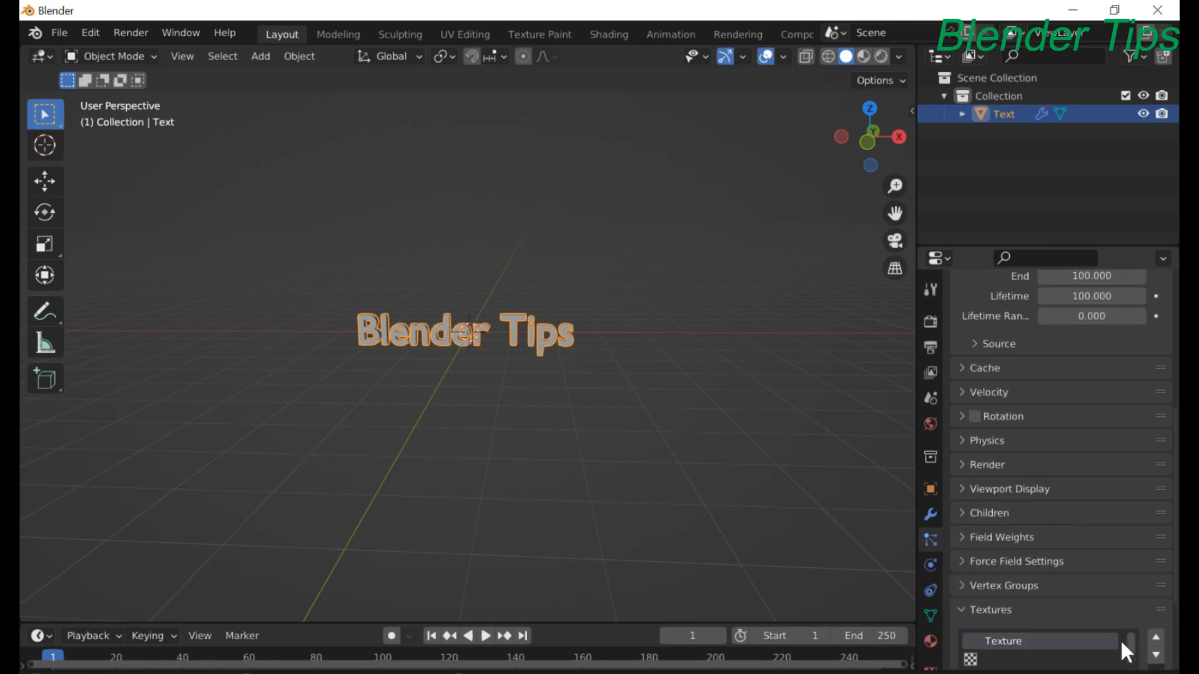
drag(1174, 441, 1174, 501)
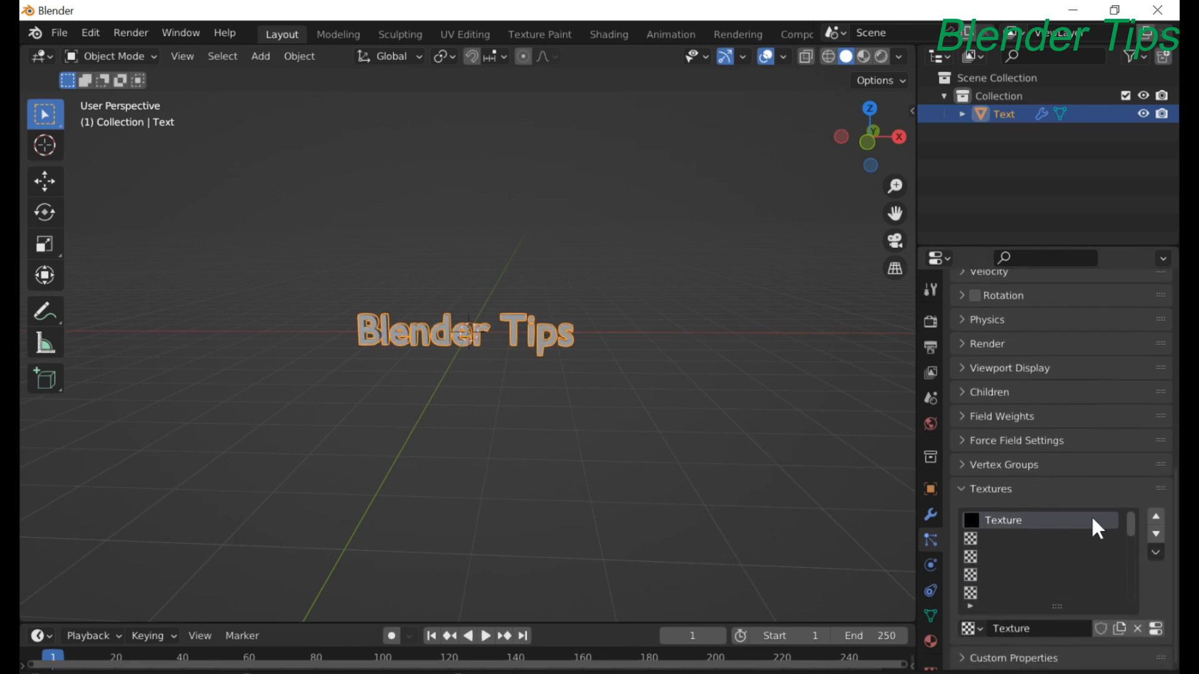
Open the settings of the new particle texture and change its type from Image or Movie to Blend
scroll(930, 534, down, 1)
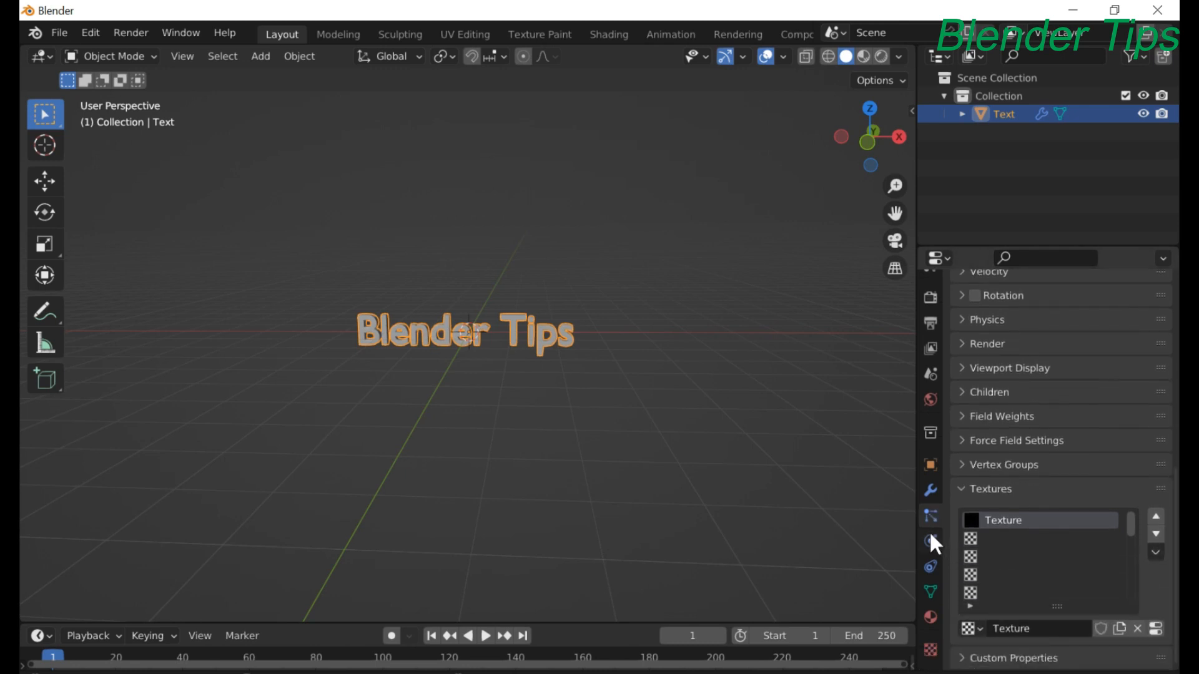
click(933, 643)
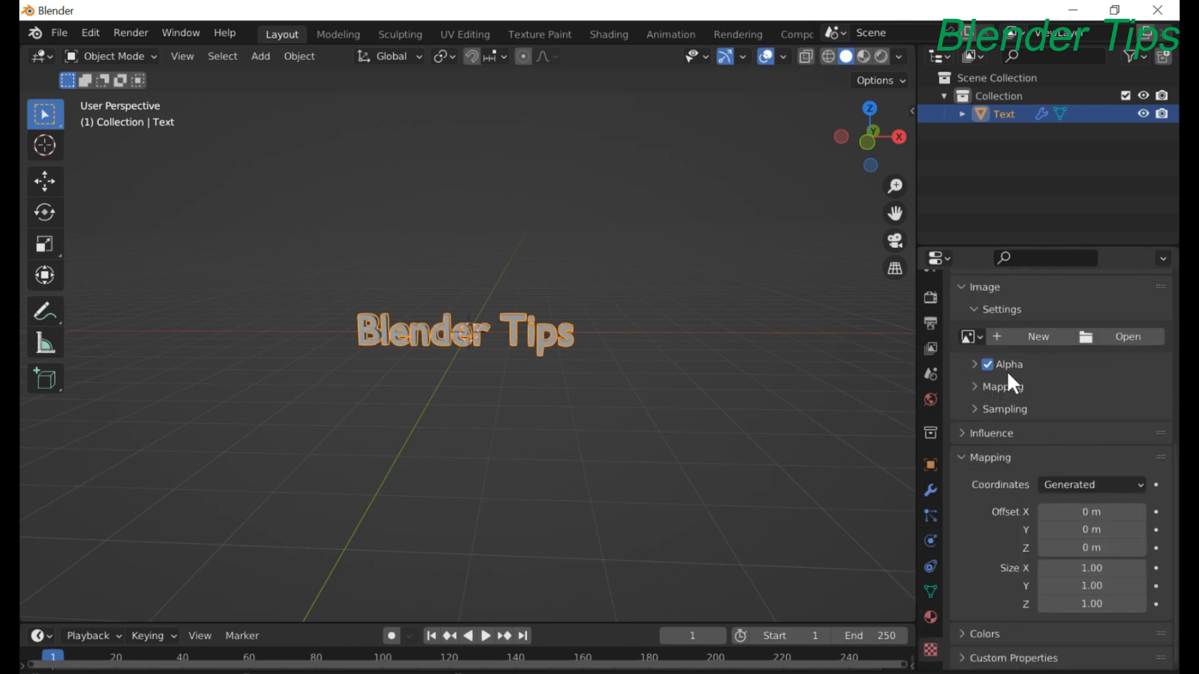
scroll(1033, 359, up, 8)
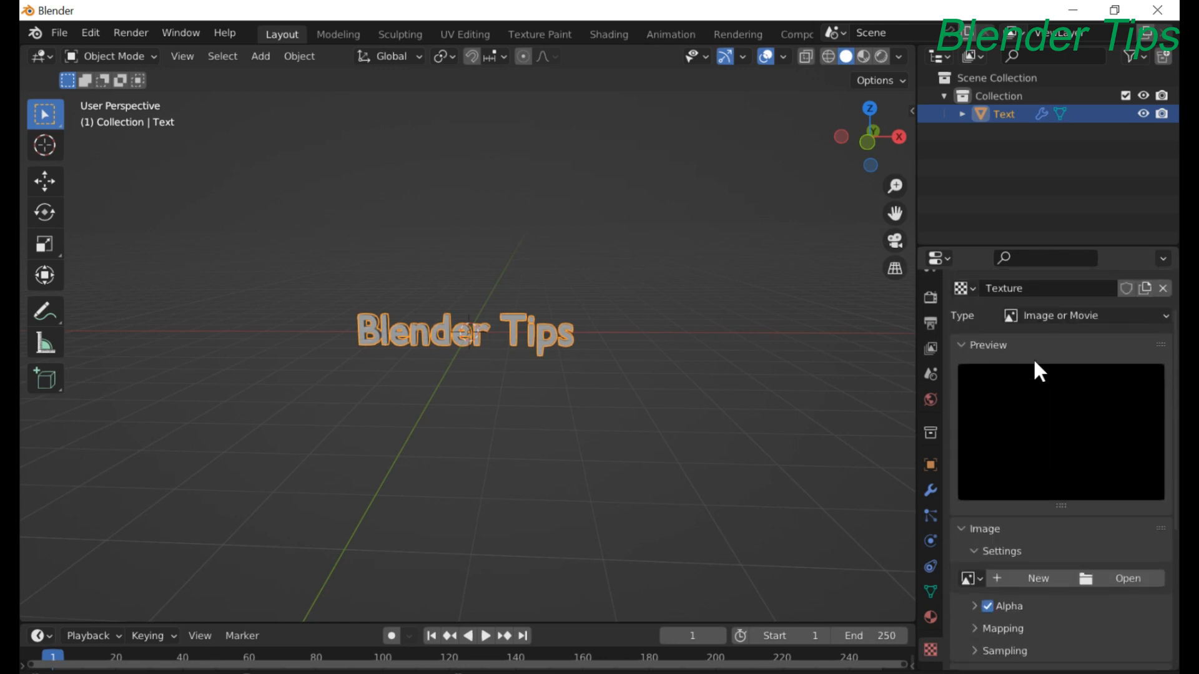
scroll(1033, 357, up, 2)
click(1081, 362)
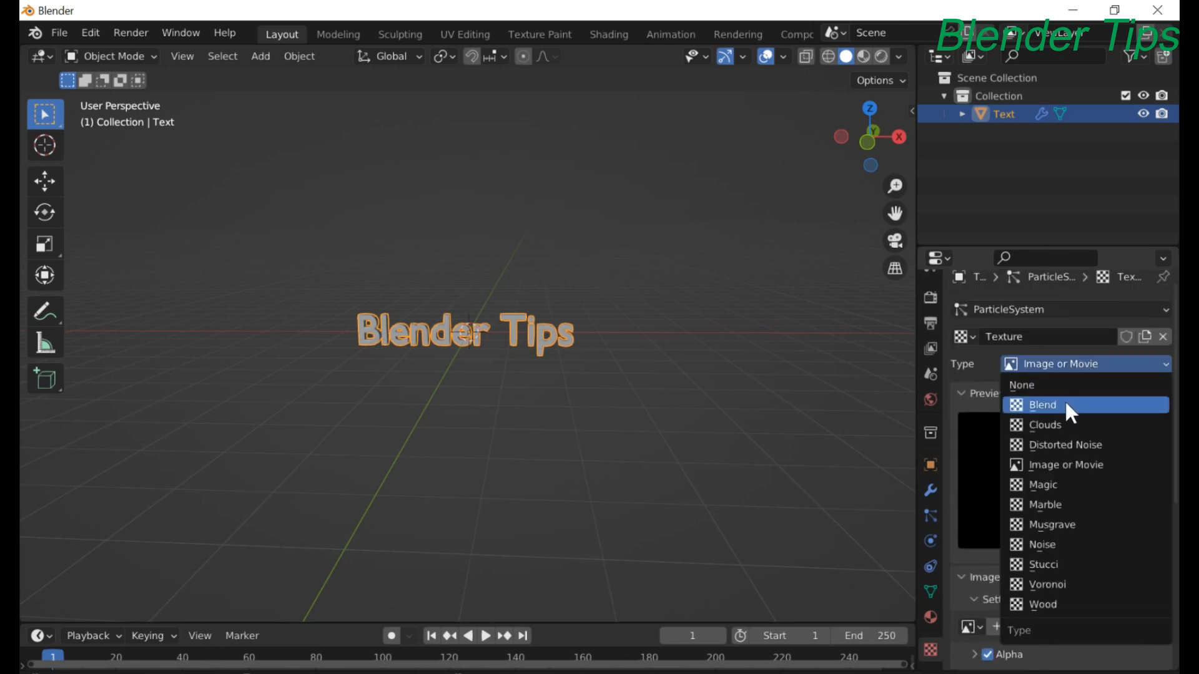
click(1070, 406)
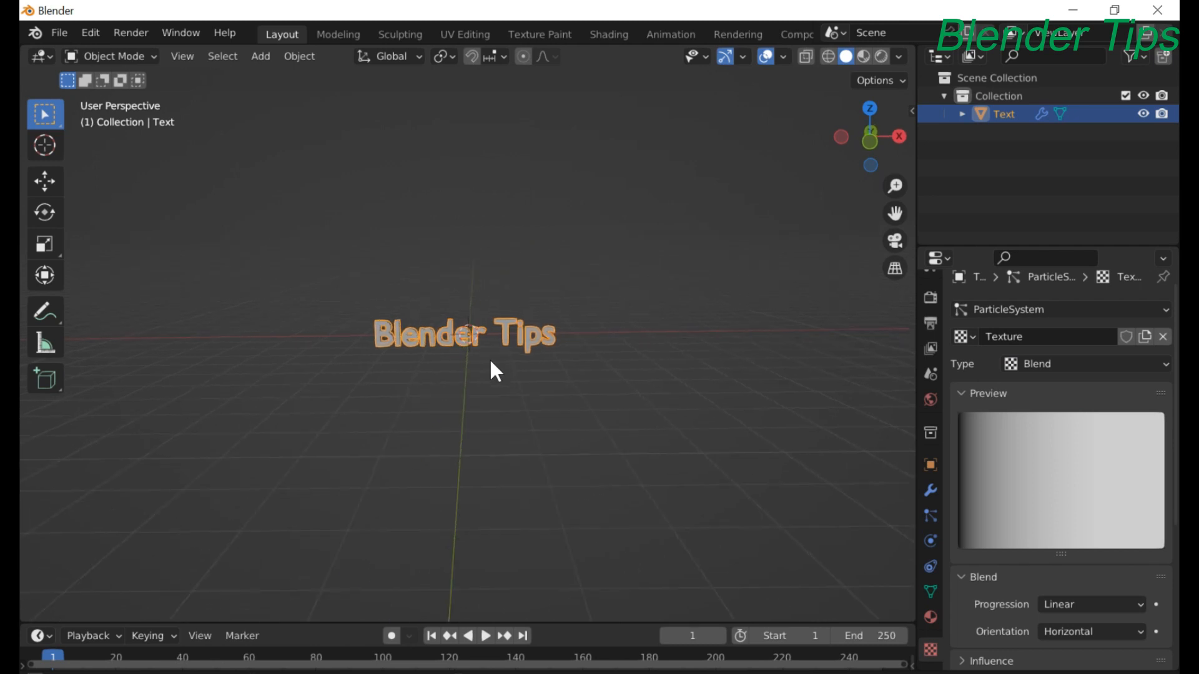
Play the text's disintegration twice from different angles, returning to the first frame after each playback
scroll(489, 357, up, 4)
scroll(476, 347, up, 1)
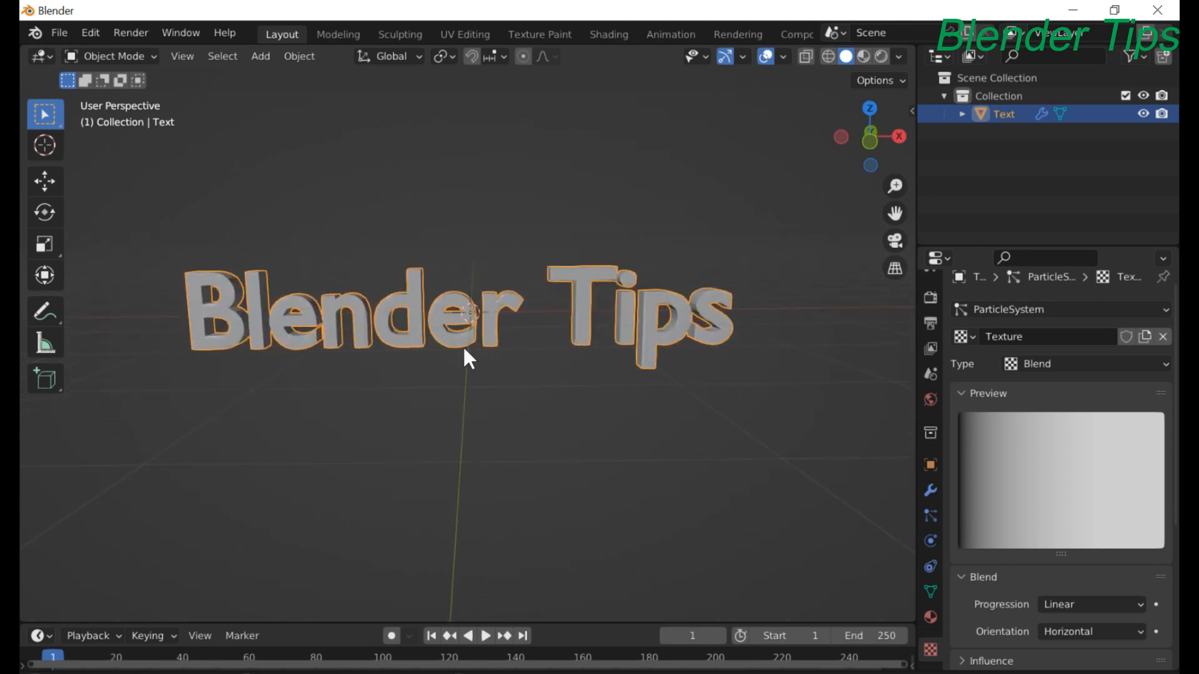
key(space)
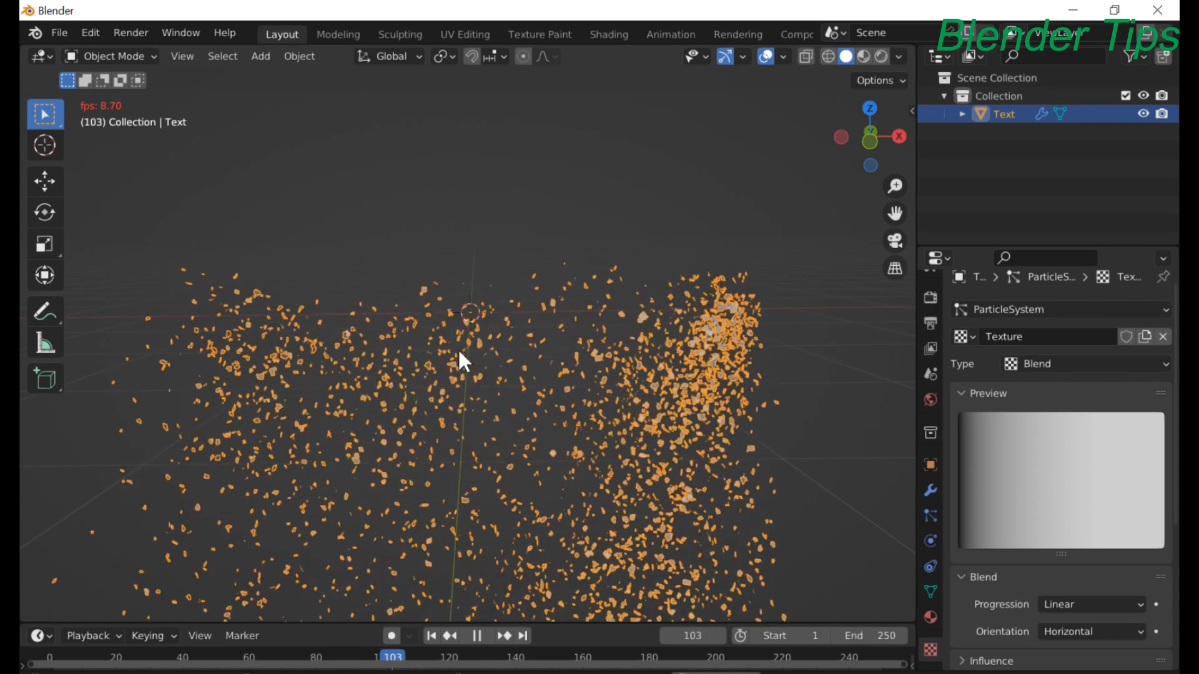
key(space)
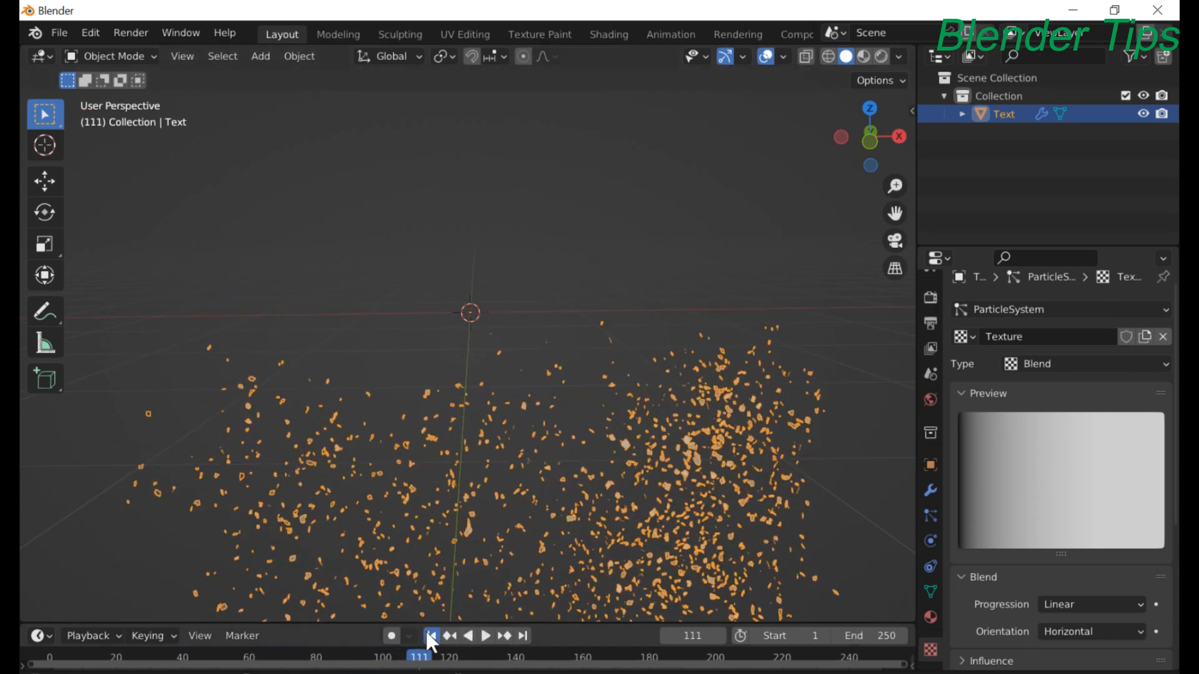
click(431, 636)
key(space)
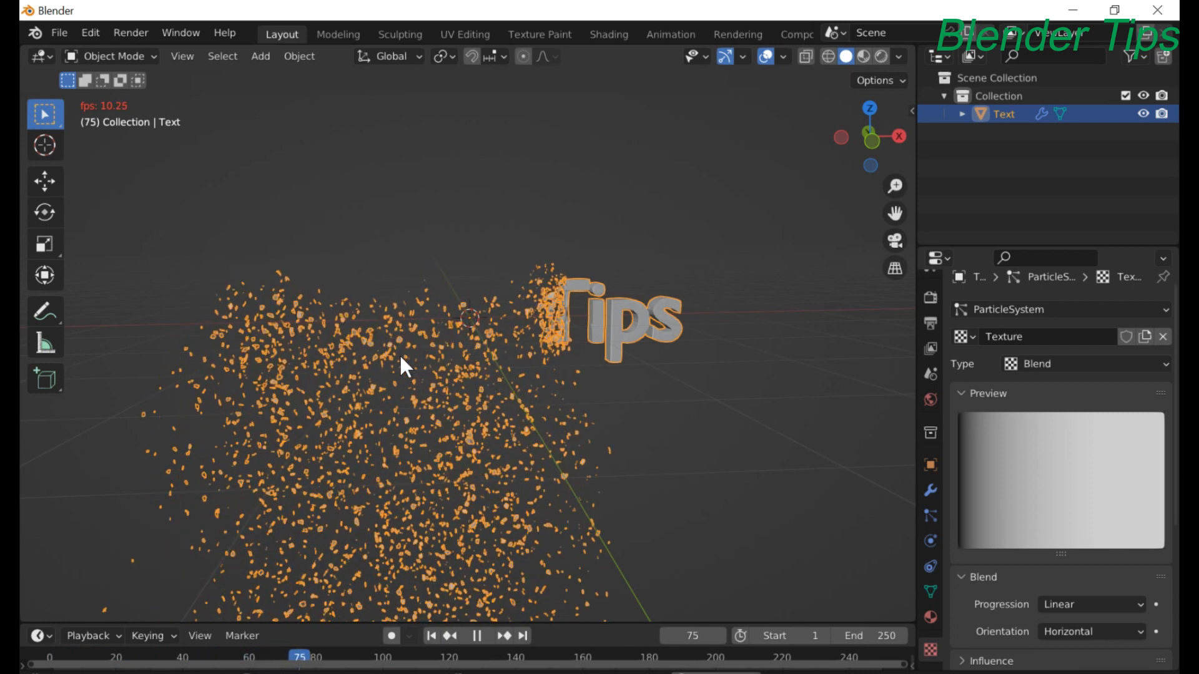
key(space)
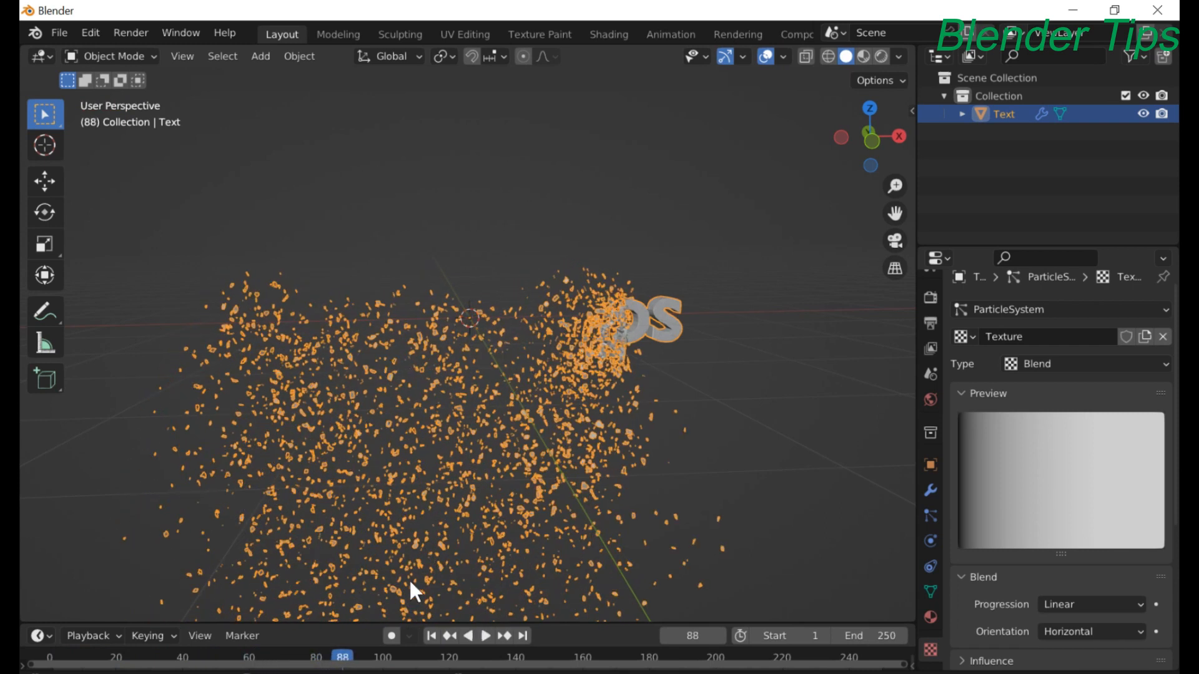
click(432, 636)
middle_drag(460, 455, 406, 359)
scroll(393, 356, up, 3)
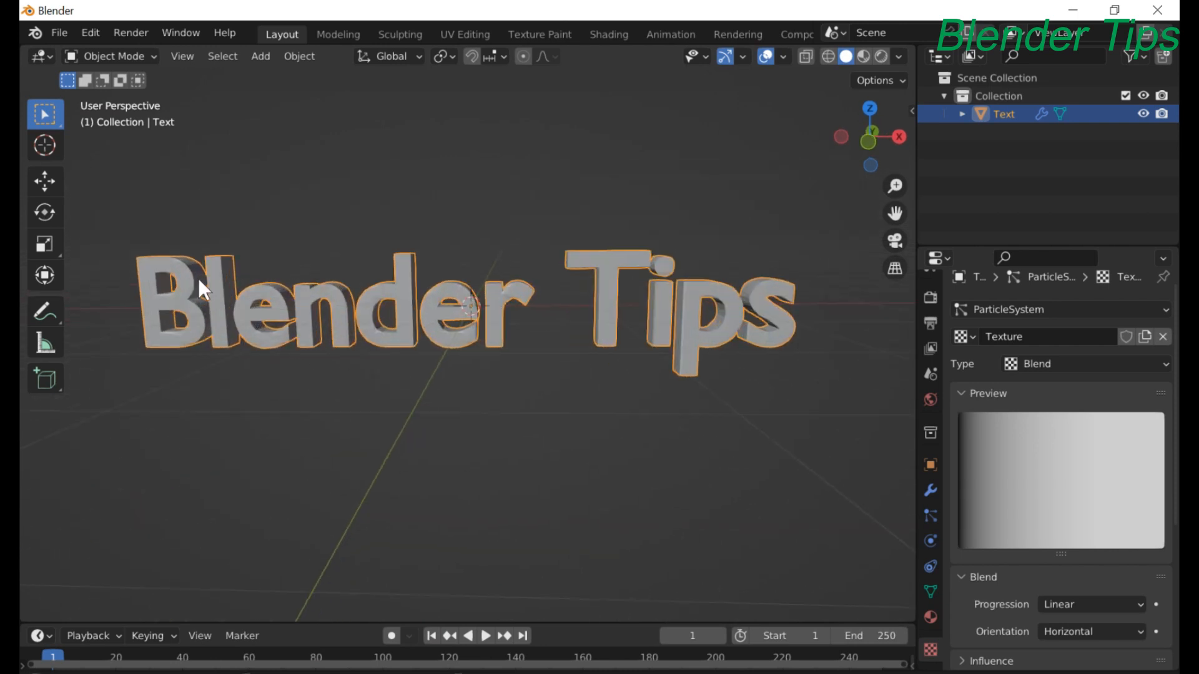
Add a plane mesh, scale it up to about 4 times its size and switch to the front view
scroll(373, 368, down, 4)
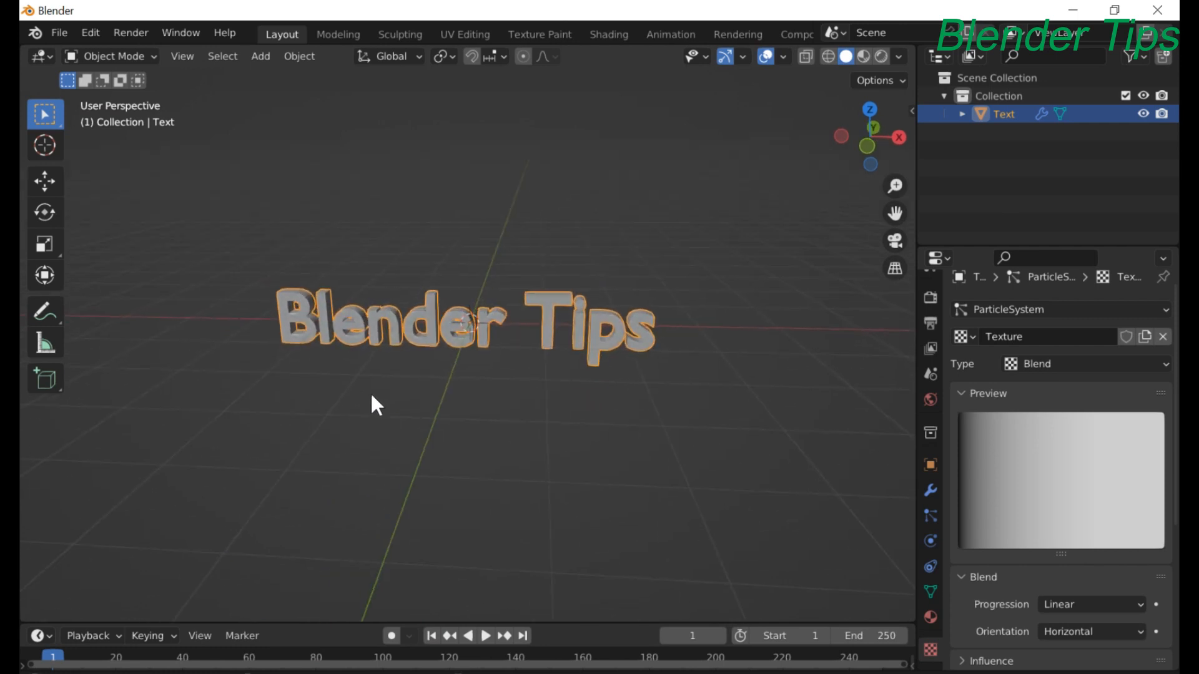
key(shift+a)
mouse_move(335, 322)
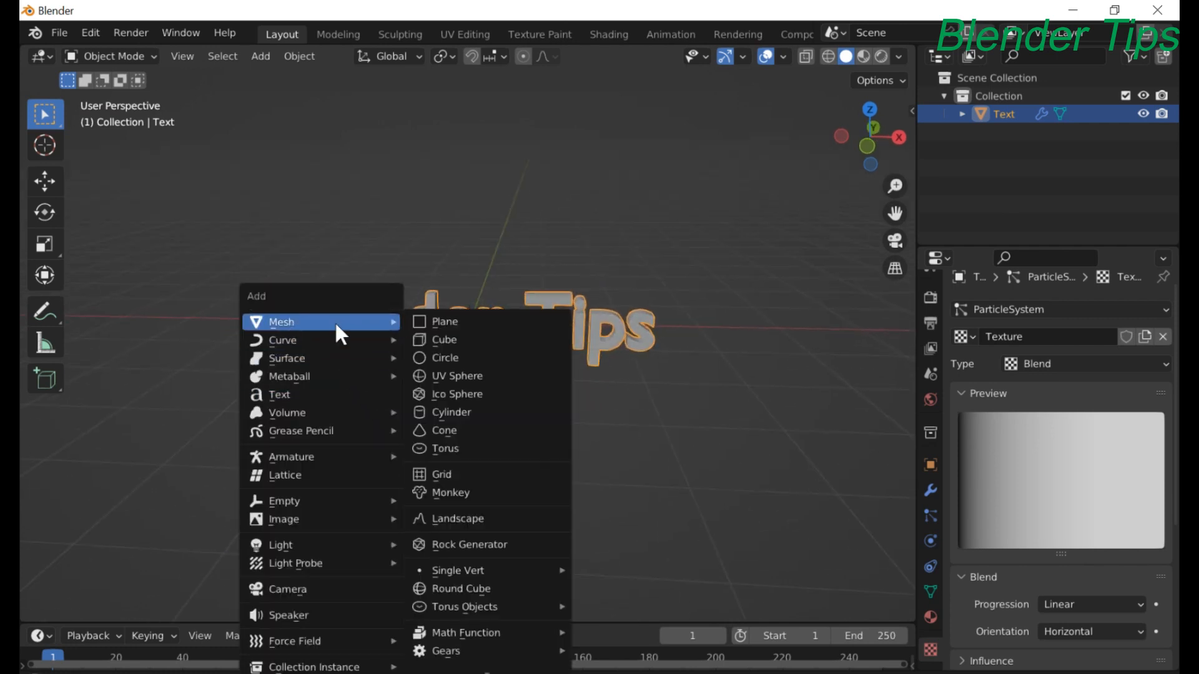
click(437, 322)
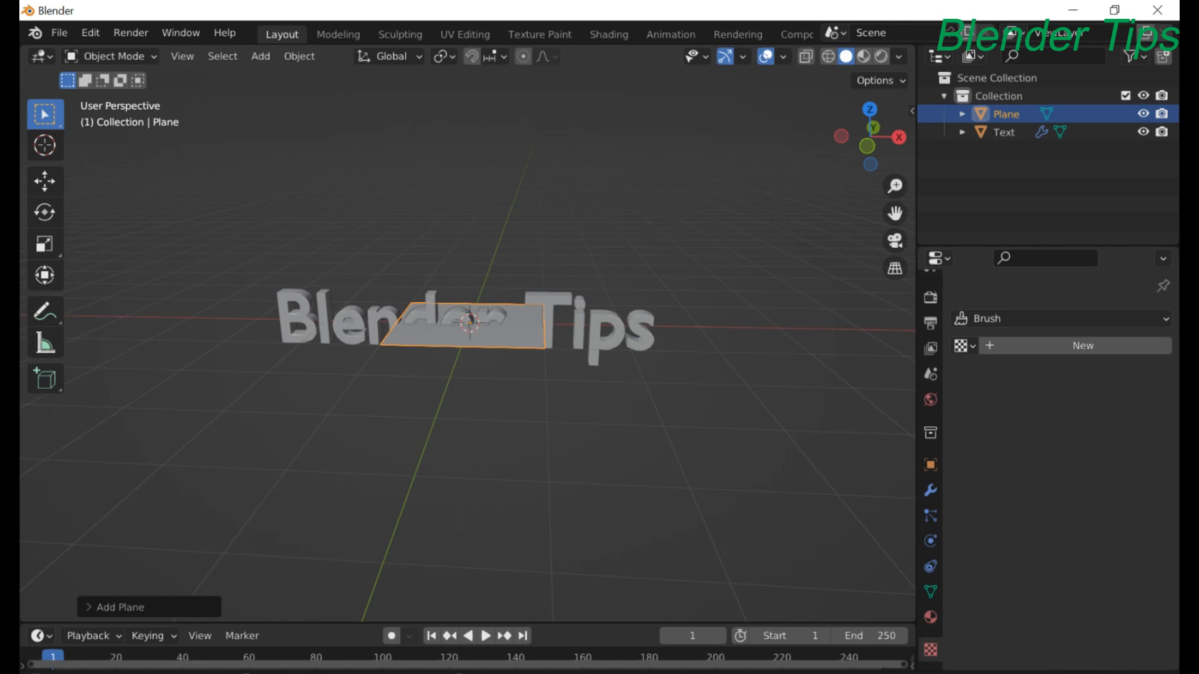
key(s)
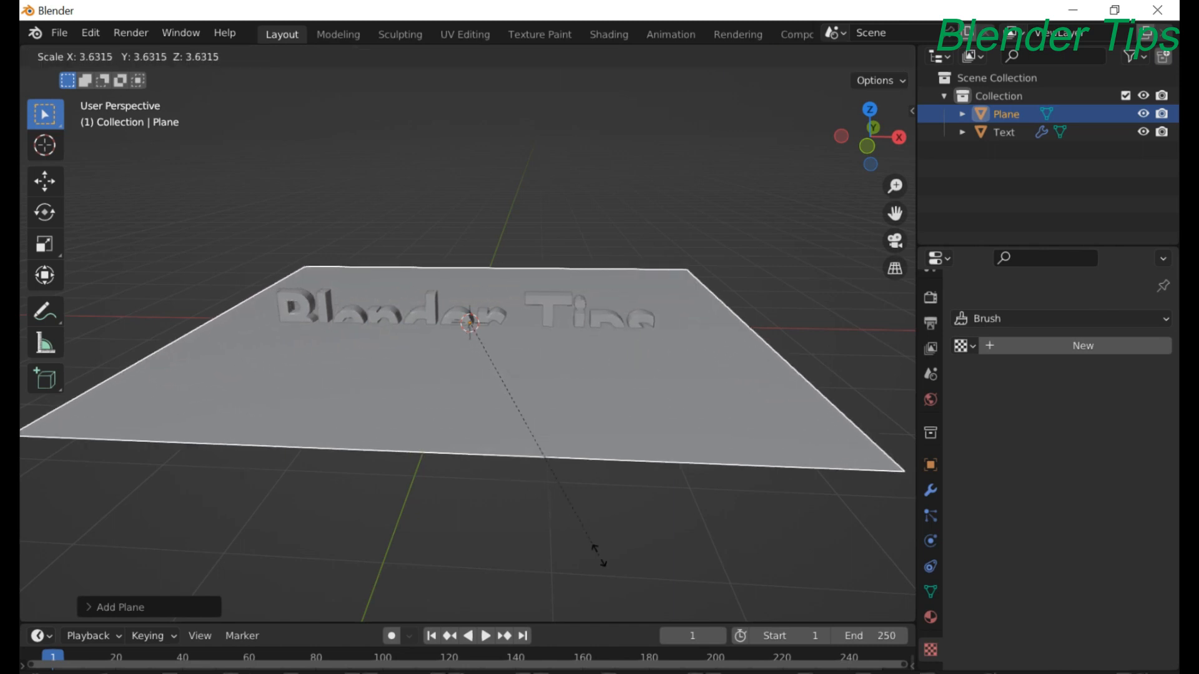
click(611, 583)
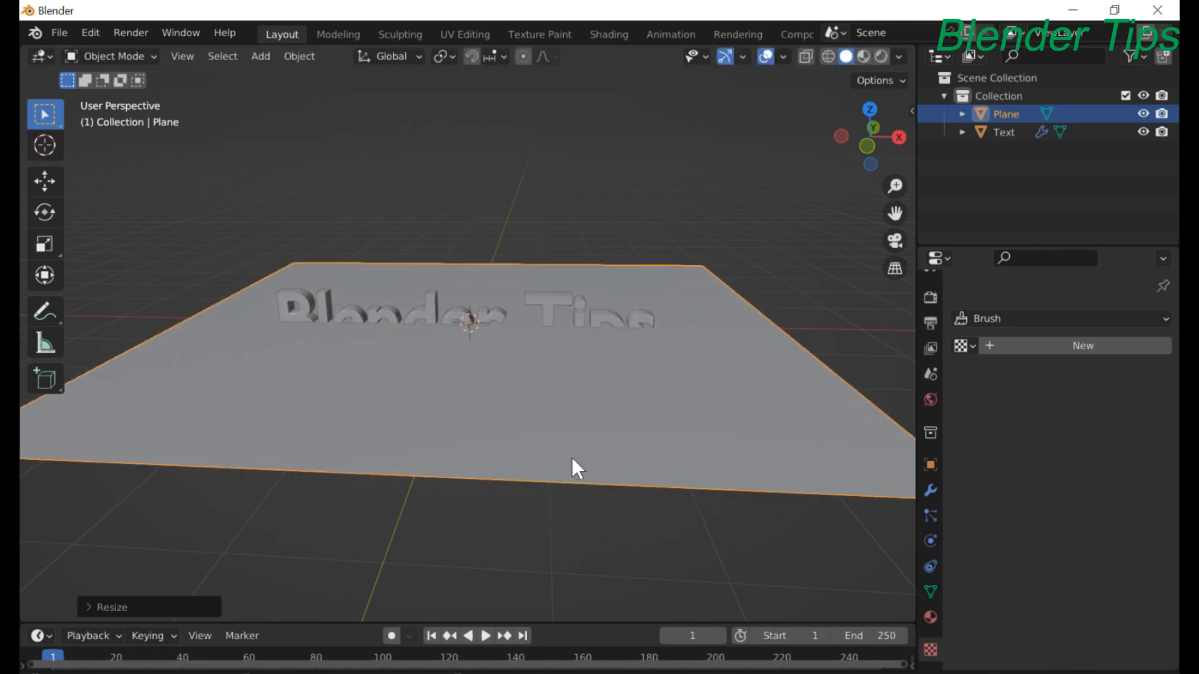
key(KP_1)
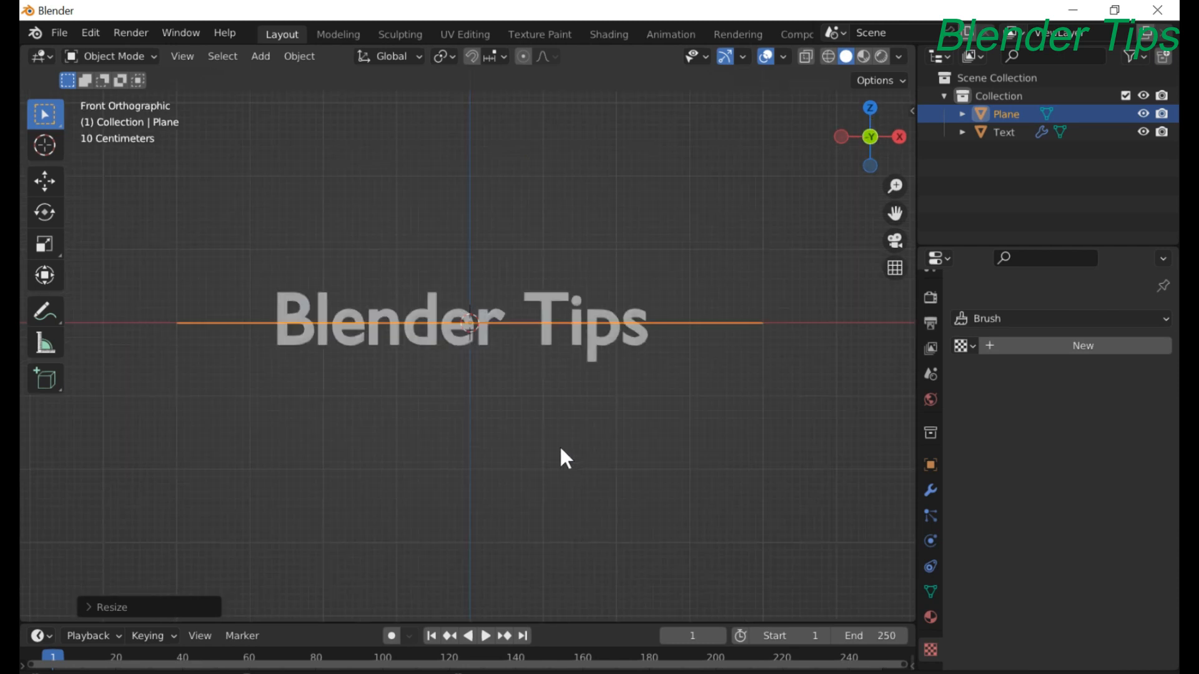
Raise the Blender Tips text straight up along the Z axis until it sits above the ground plane
click(434, 343)
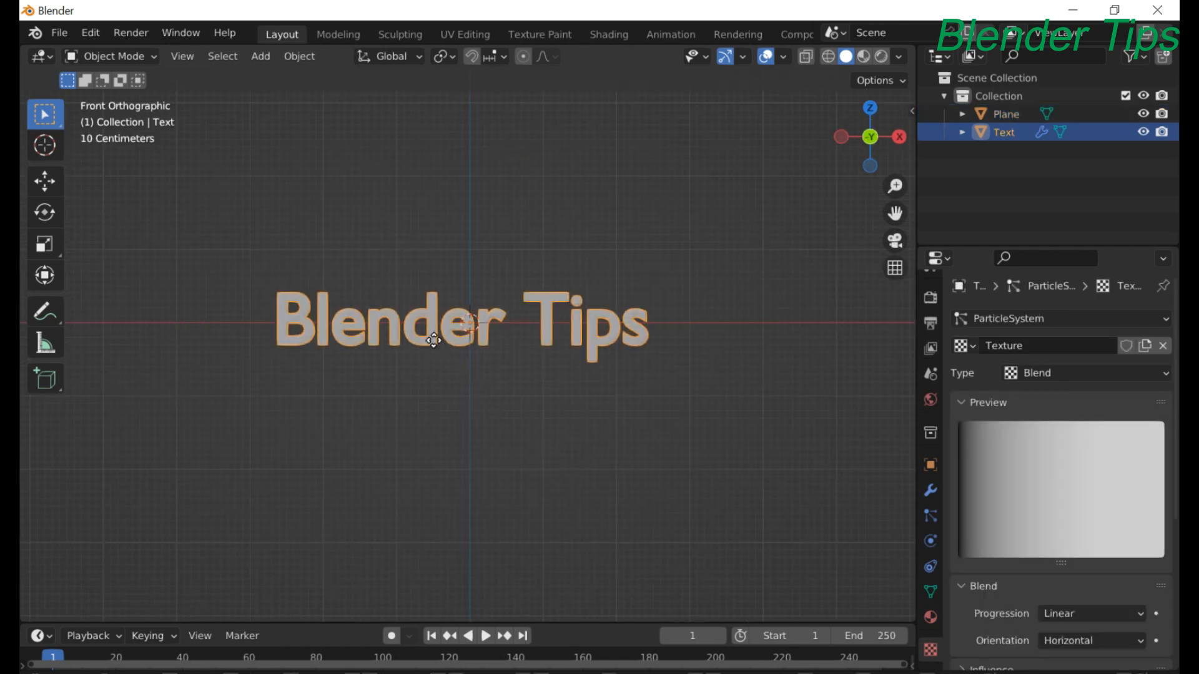
key(g)
key(z)
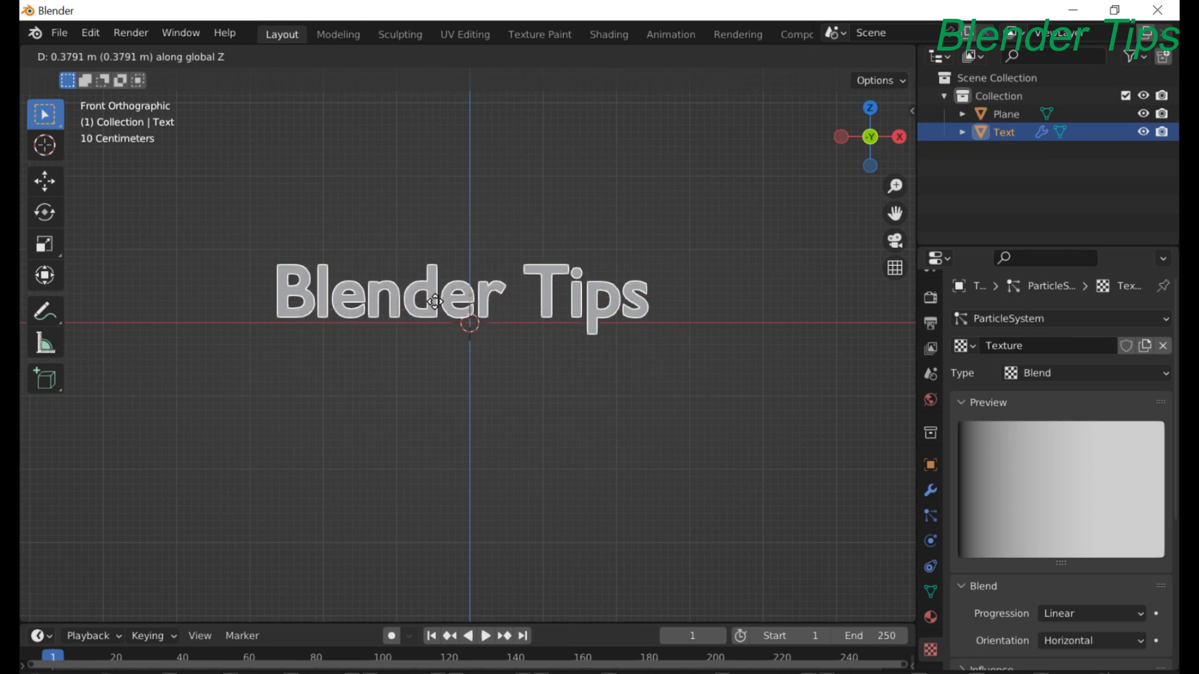
click(434, 285)
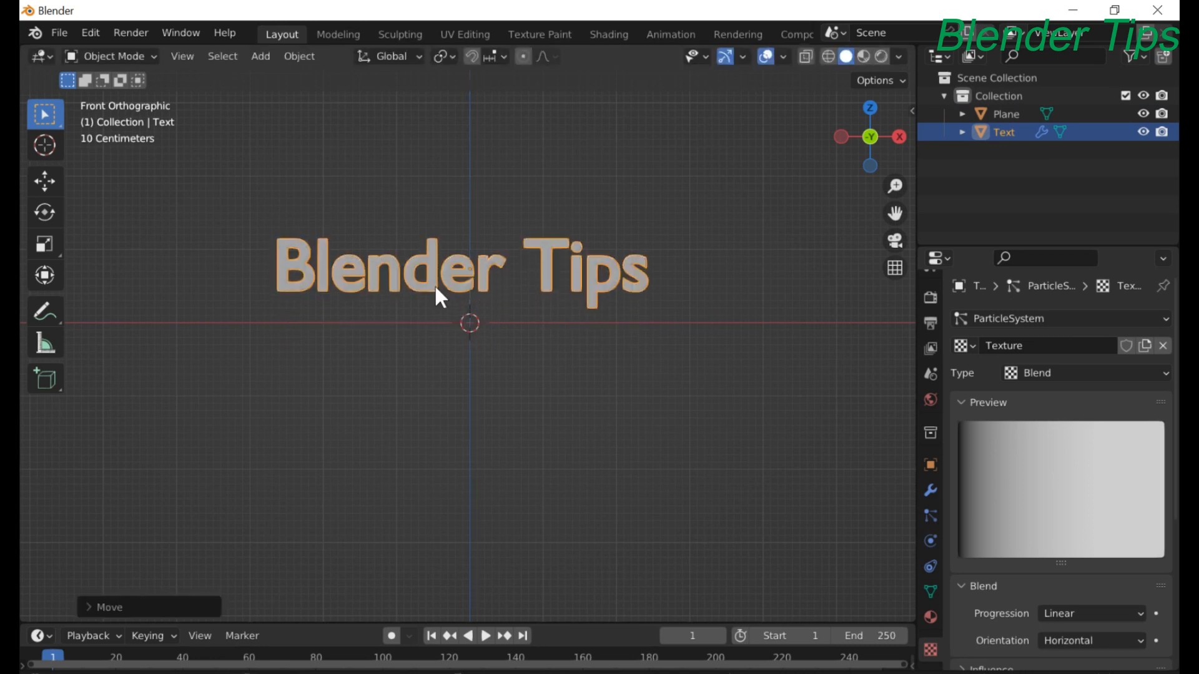
middle_drag(433, 284, 435, 410)
scroll(430, 397, down, 2)
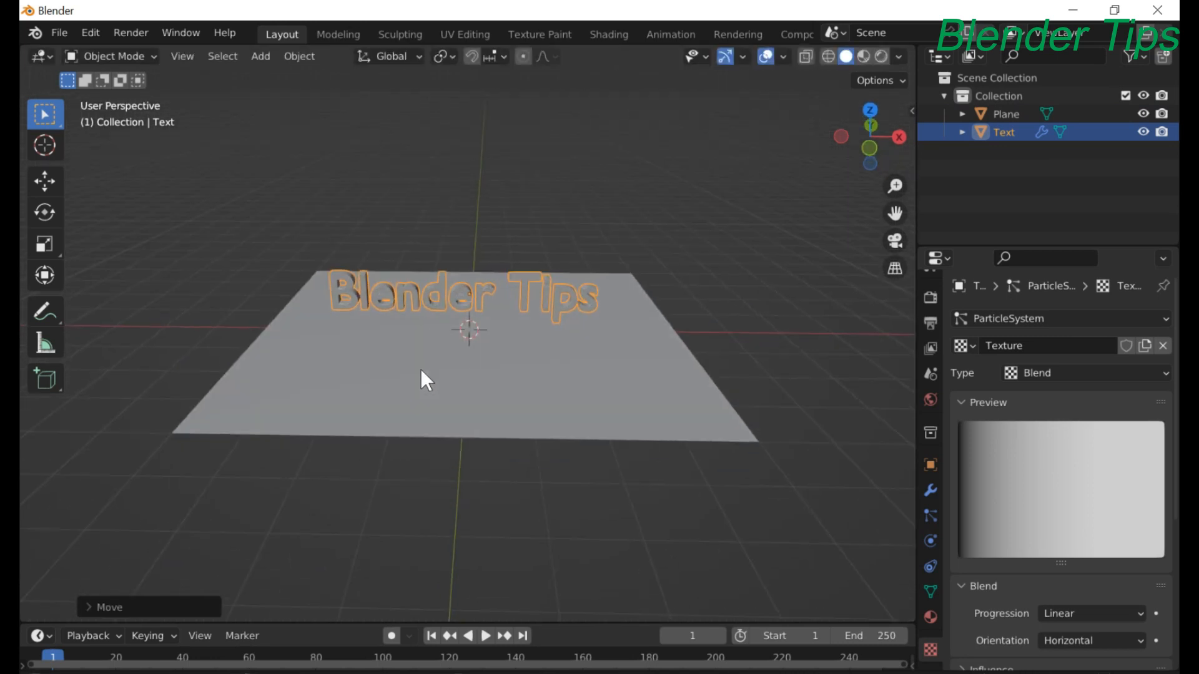
scroll(420, 372, up, 3)
scroll(418, 369, down, 1)
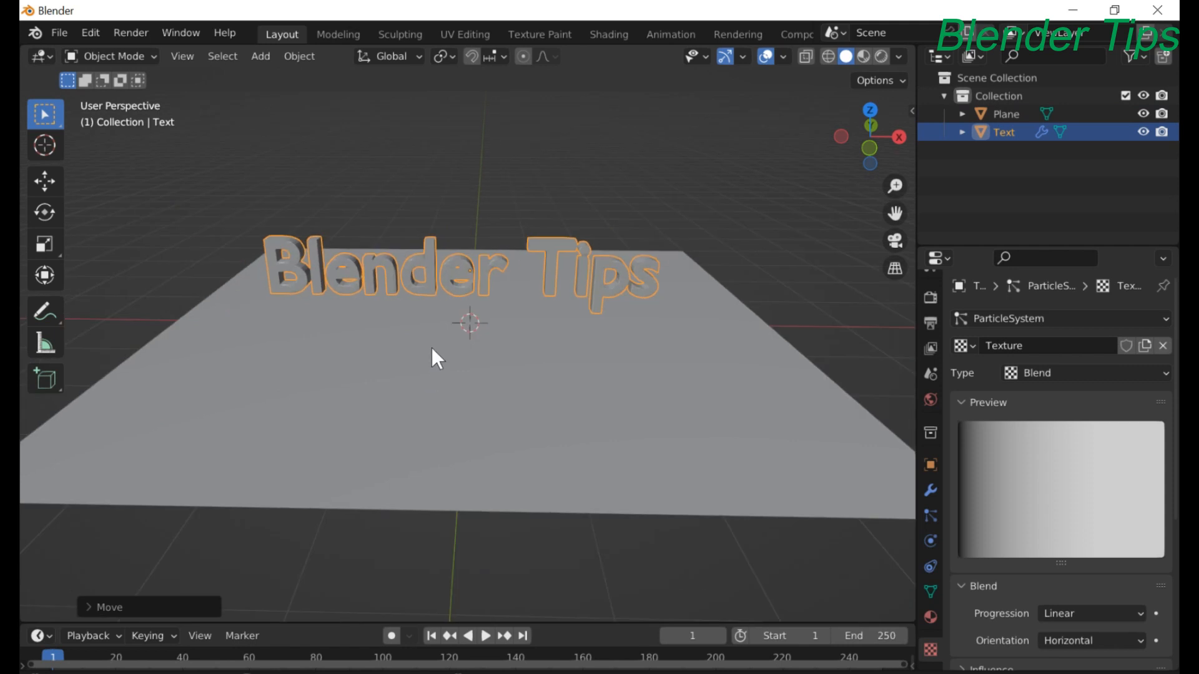
In the front view, lower the text along the Z axis by about 0.2 m, closer to the plane
key(KP_1)
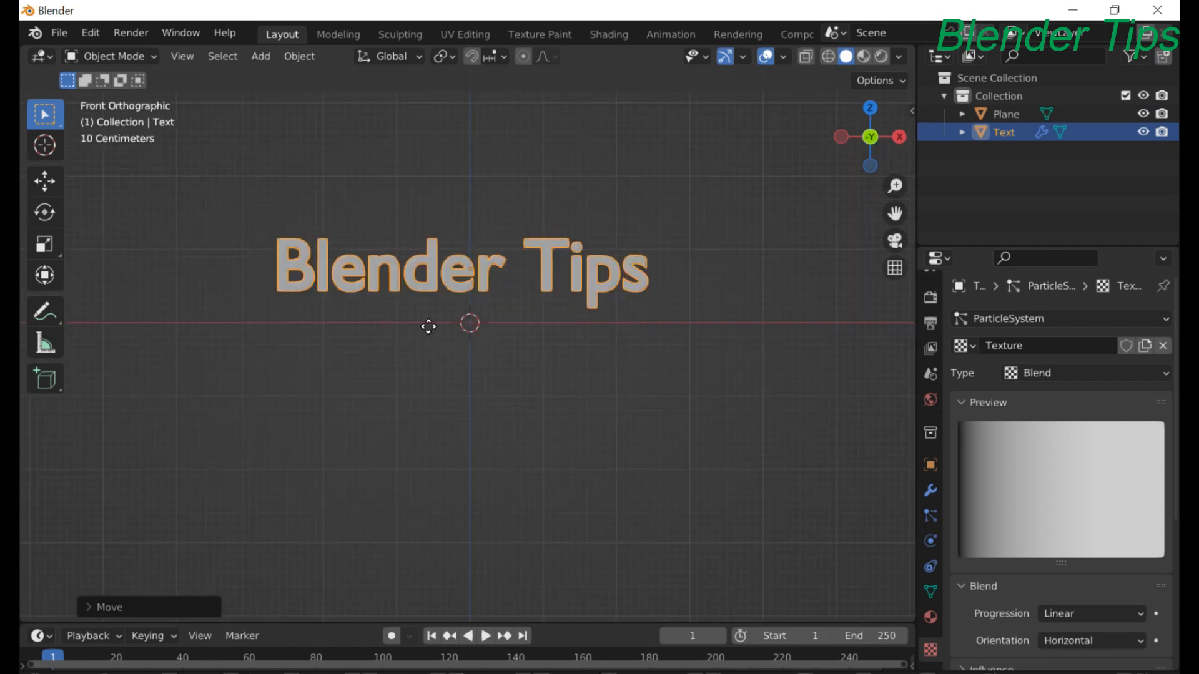
key(g)
key(z)
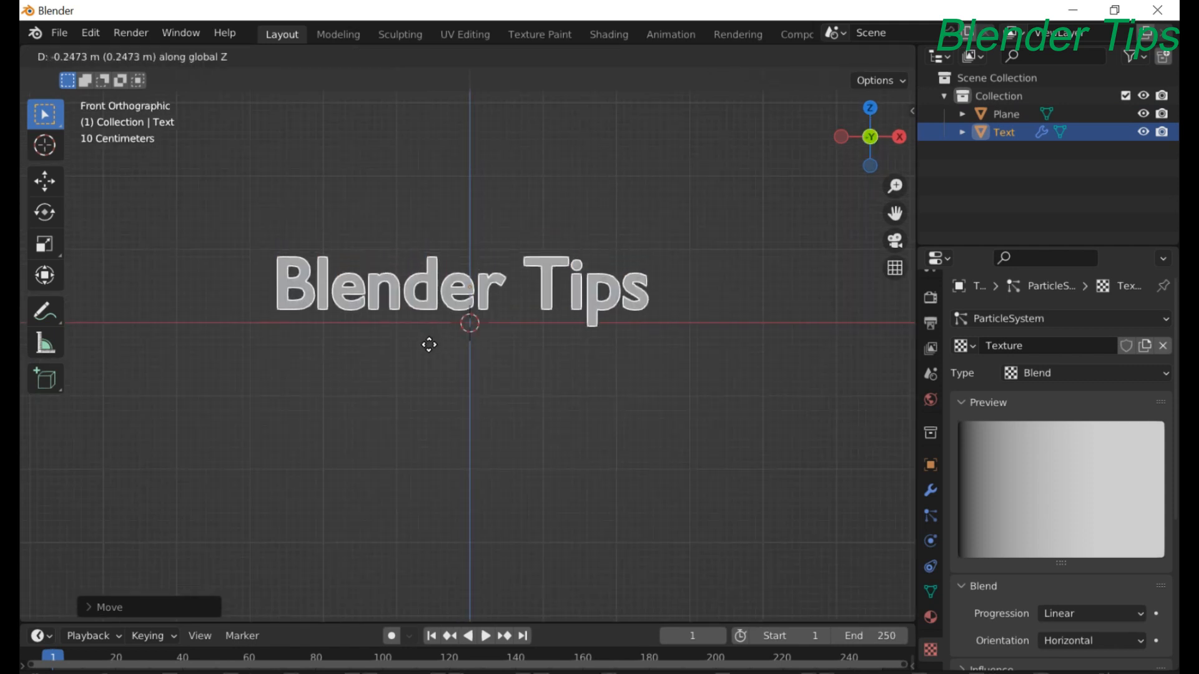
click(456, 341)
middle_drag(456, 340, 484, 392)
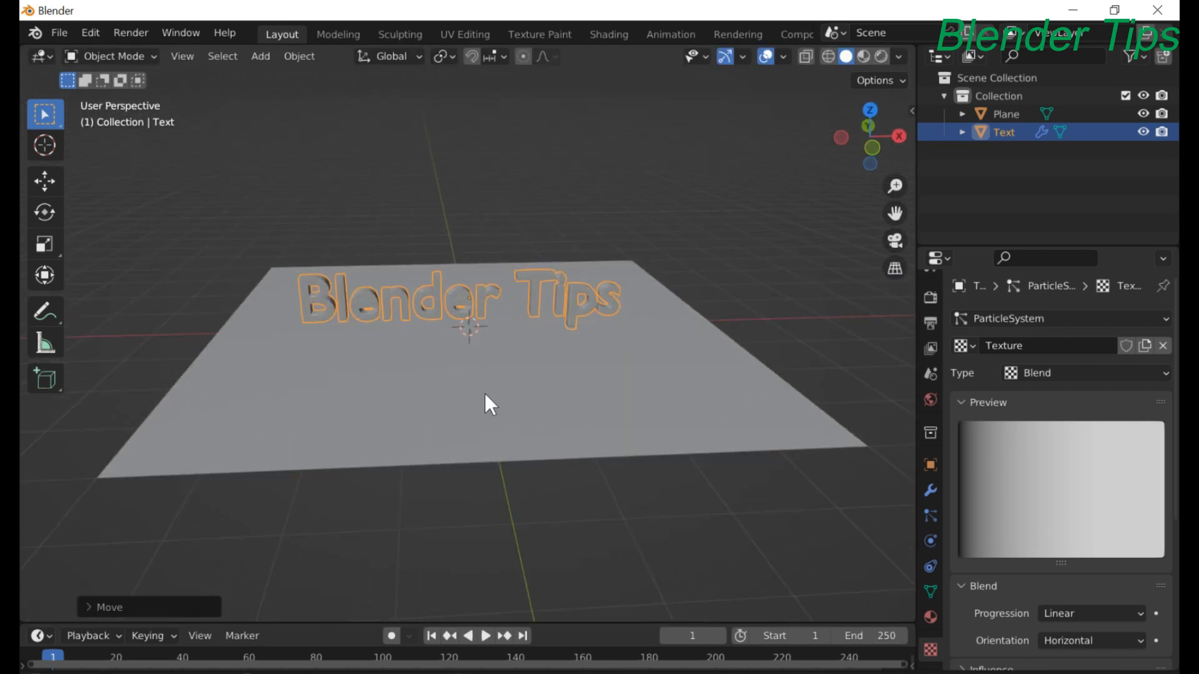
Enable Collision physics on the text and set its particle damping to 1.000 and friction to 0.780
click(931, 566)
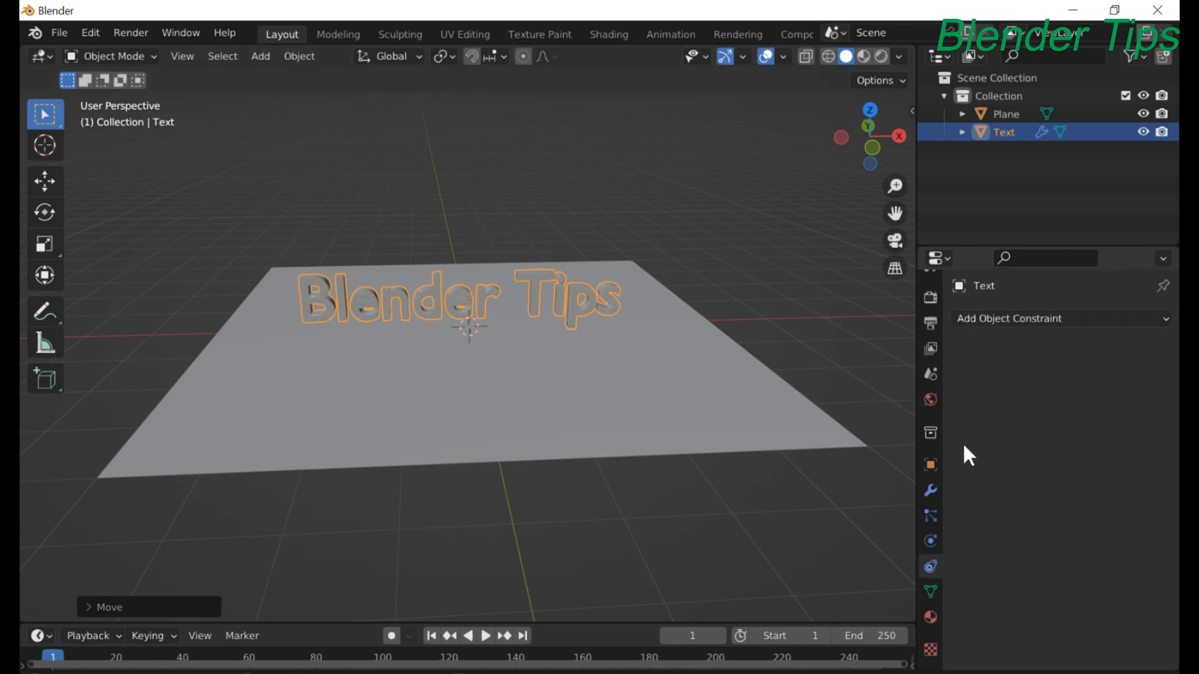
click(931, 539)
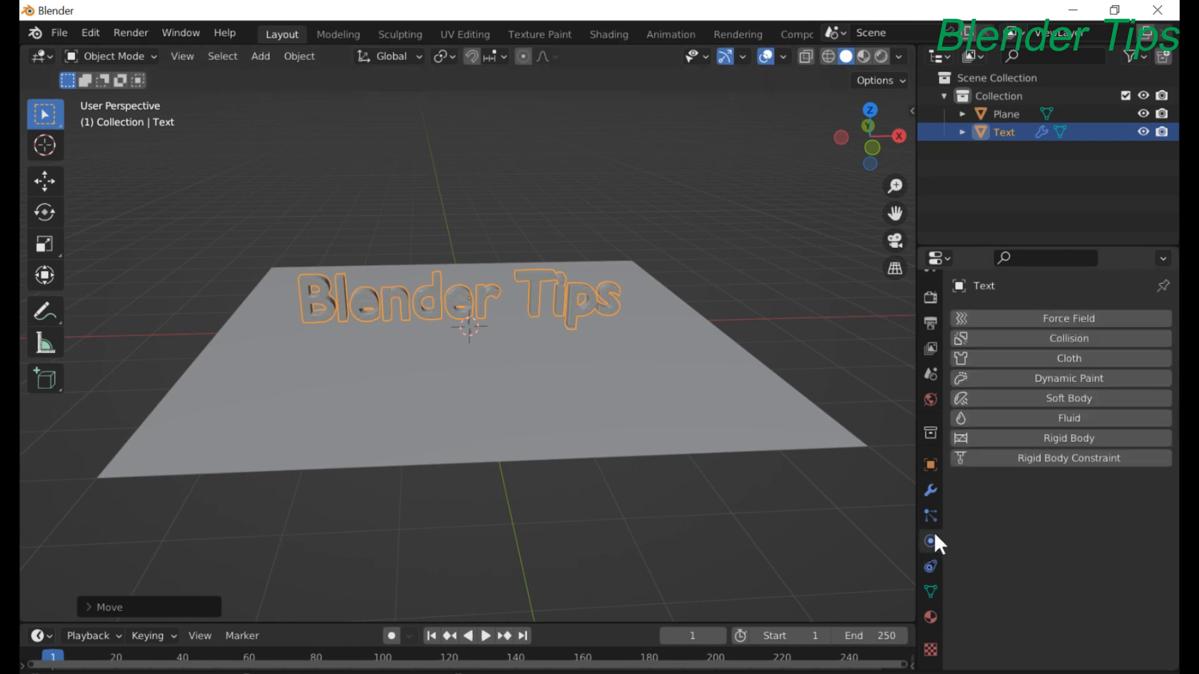
click(1014, 331)
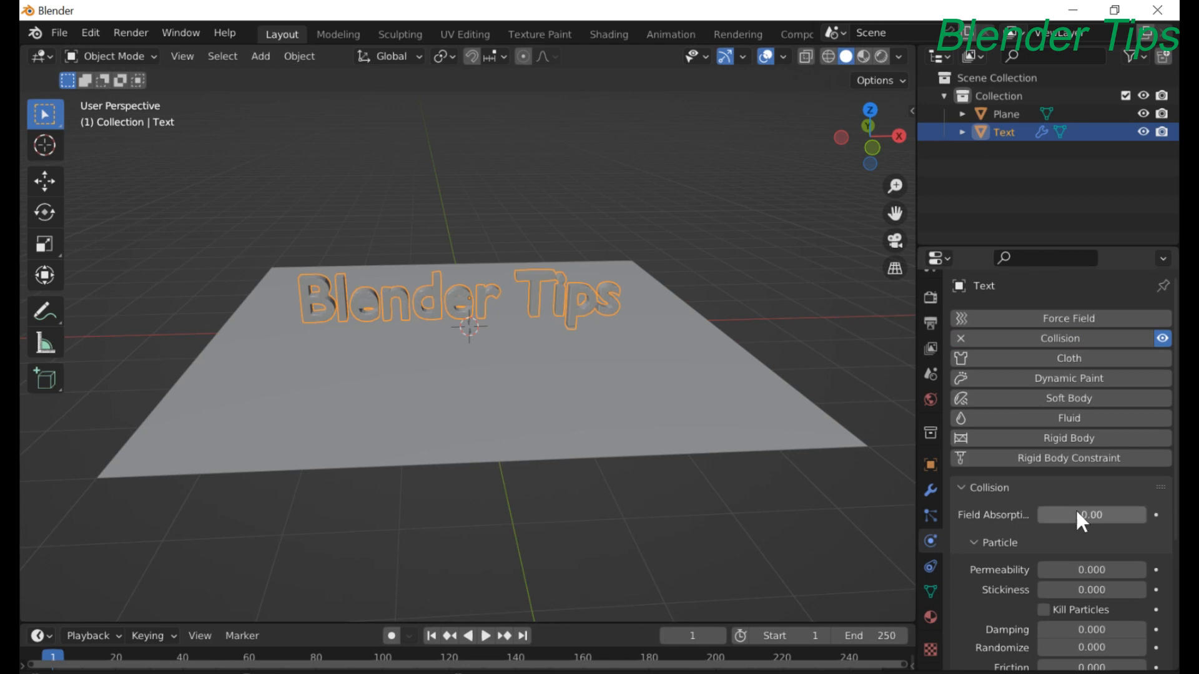
scroll(1076, 512, down, 3)
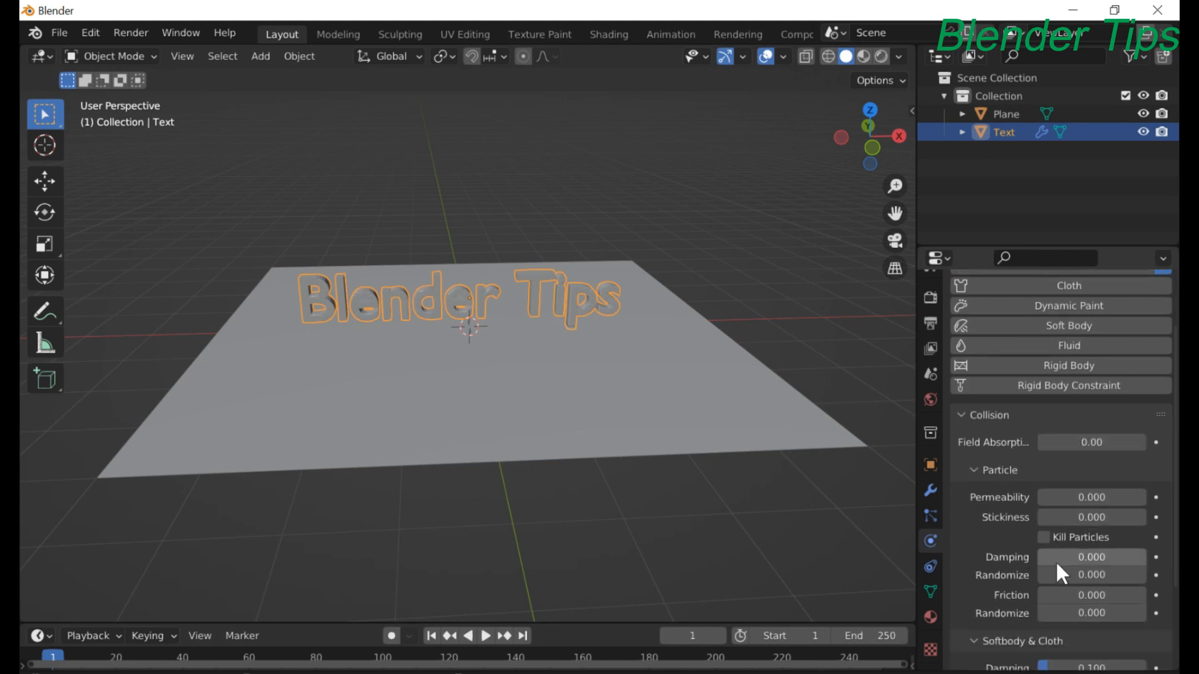
drag(1058, 556, 1168, 556)
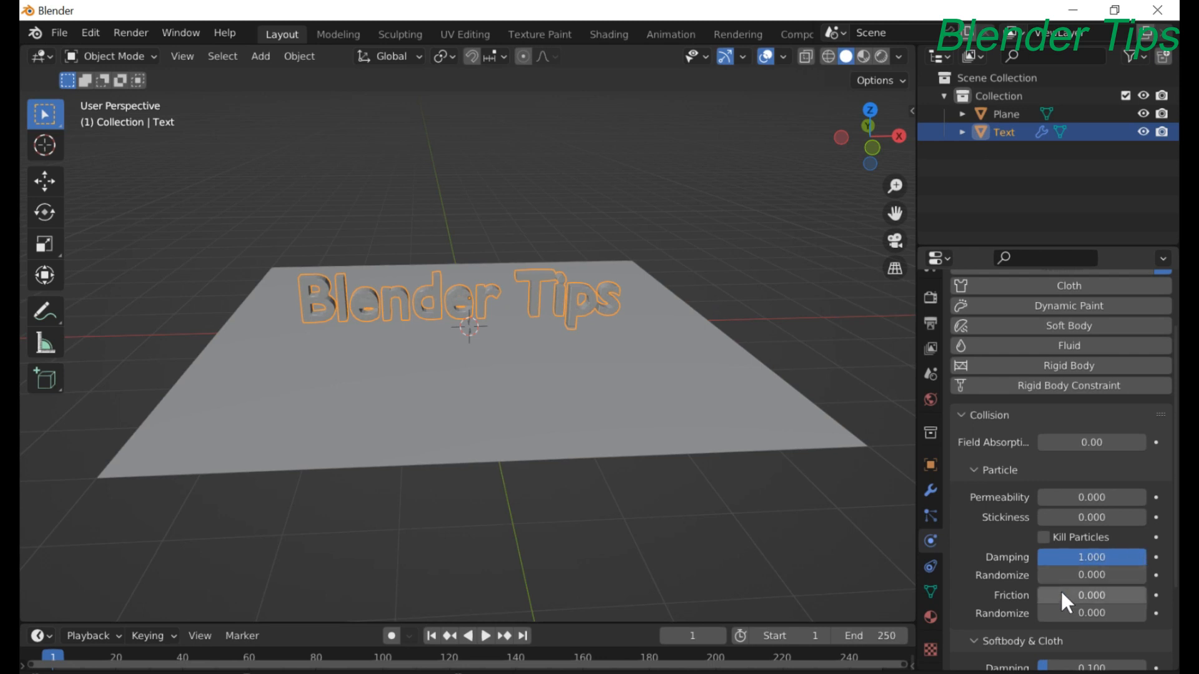
drag(1061, 595, 1146, 595)
Enable Collision physics on the ground plane and set its particle damping to 0.802 and friction to 0.824
click(652, 399)
middle_drag(647, 385, 579, 372)
scroll(579, 372, up, 1)
click(1017, 339)
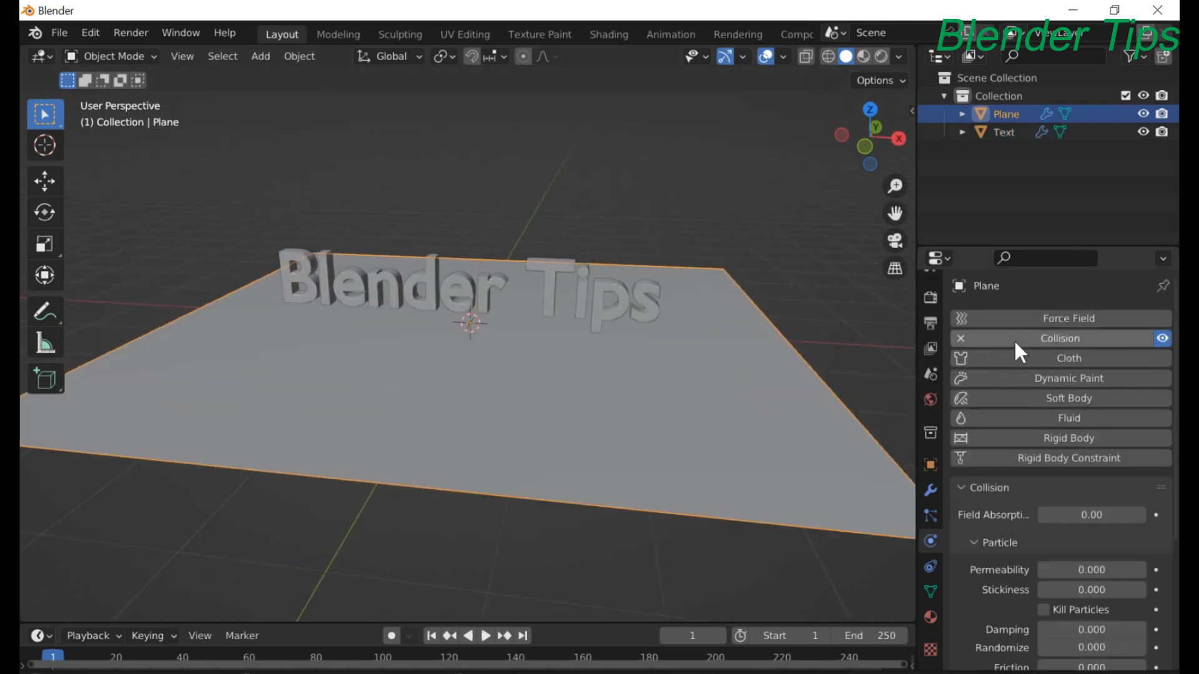
scroll(1043, 624, down, 3)
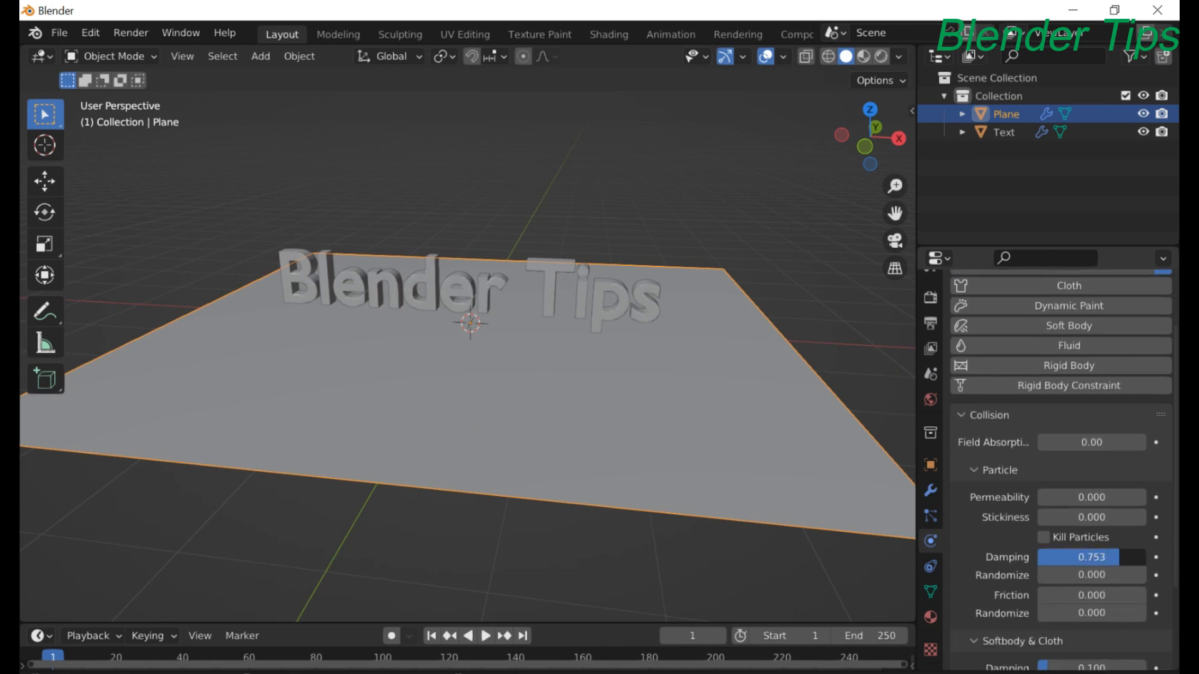
drag(1058, 593, 1058, 593)
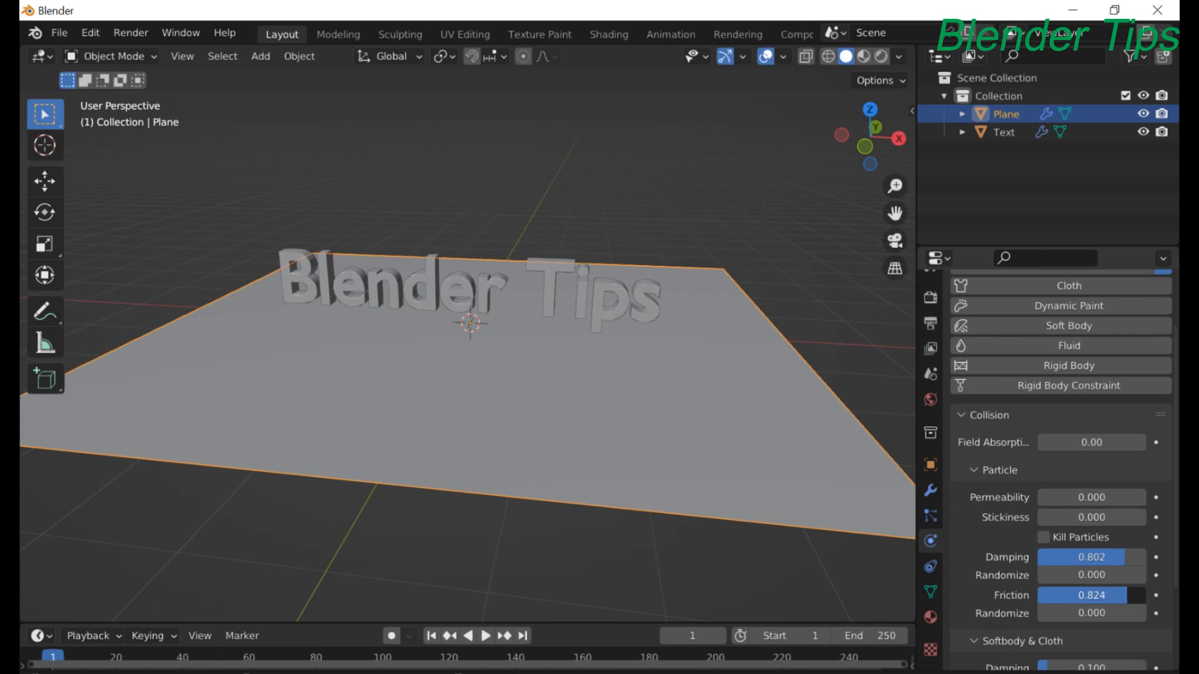
Deselect everything, play the disintegration to check how the particles land on the plane, and return to the first frame
middle_drag(432, 553, 455, 477)
scroll(751, 244, up, 3)
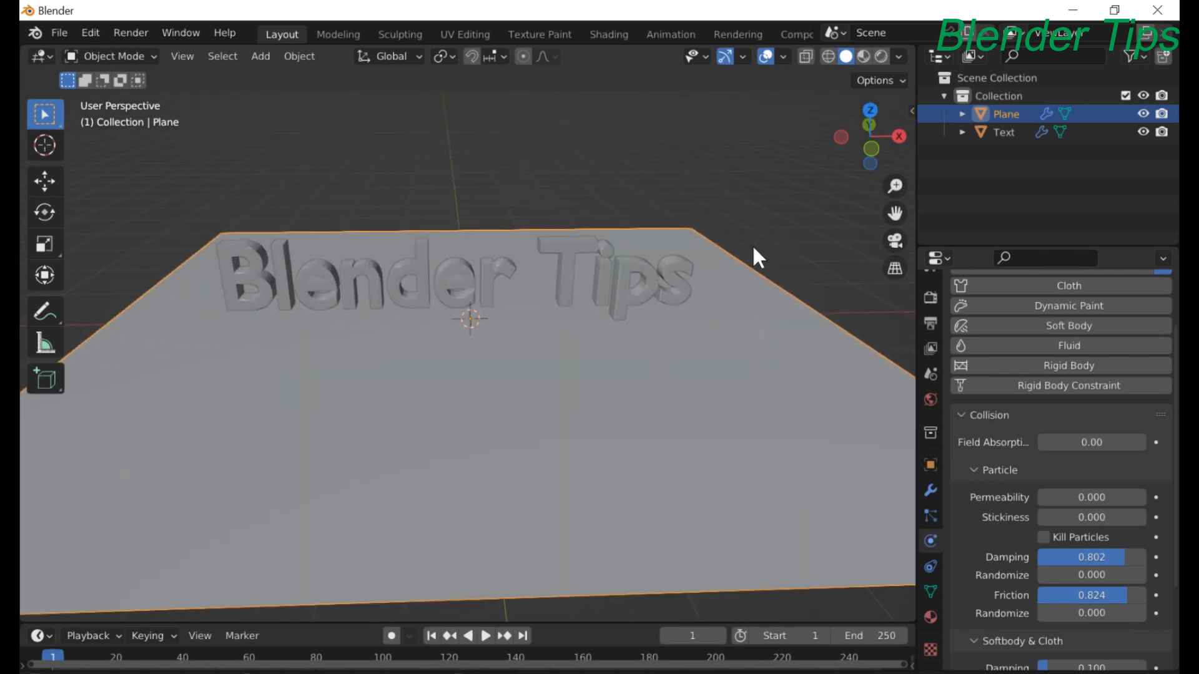
click(764, 209)
scroll(760, 211, down, 2)
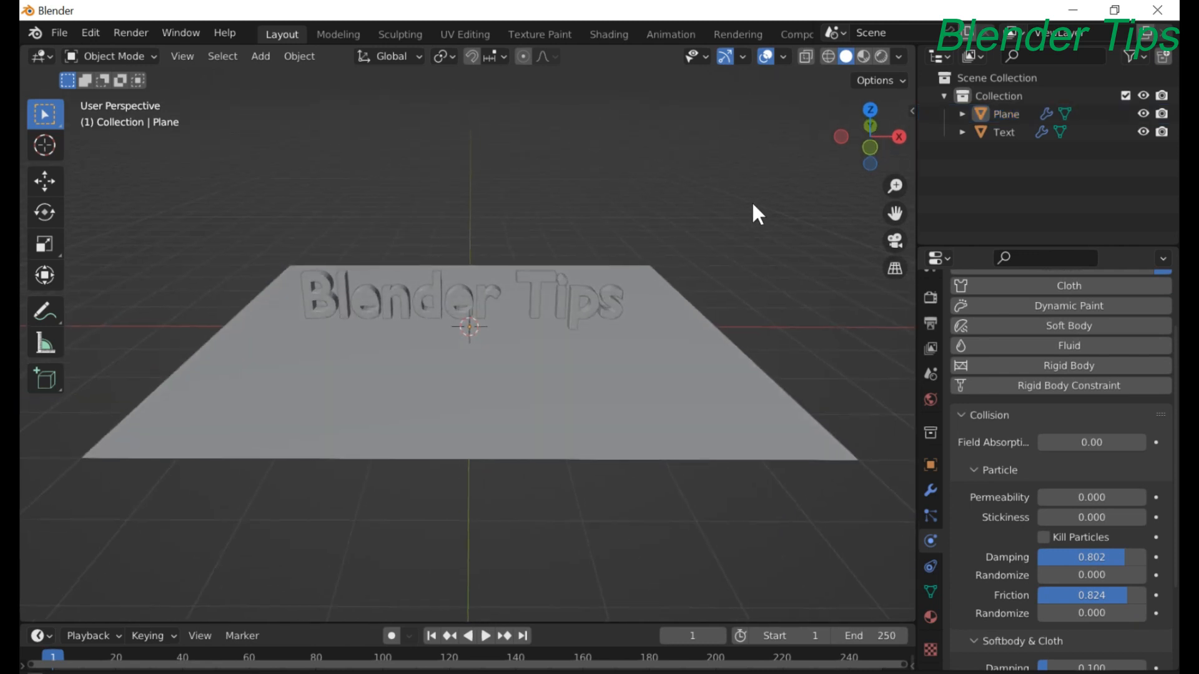
scroll(753, 201, up, 2)
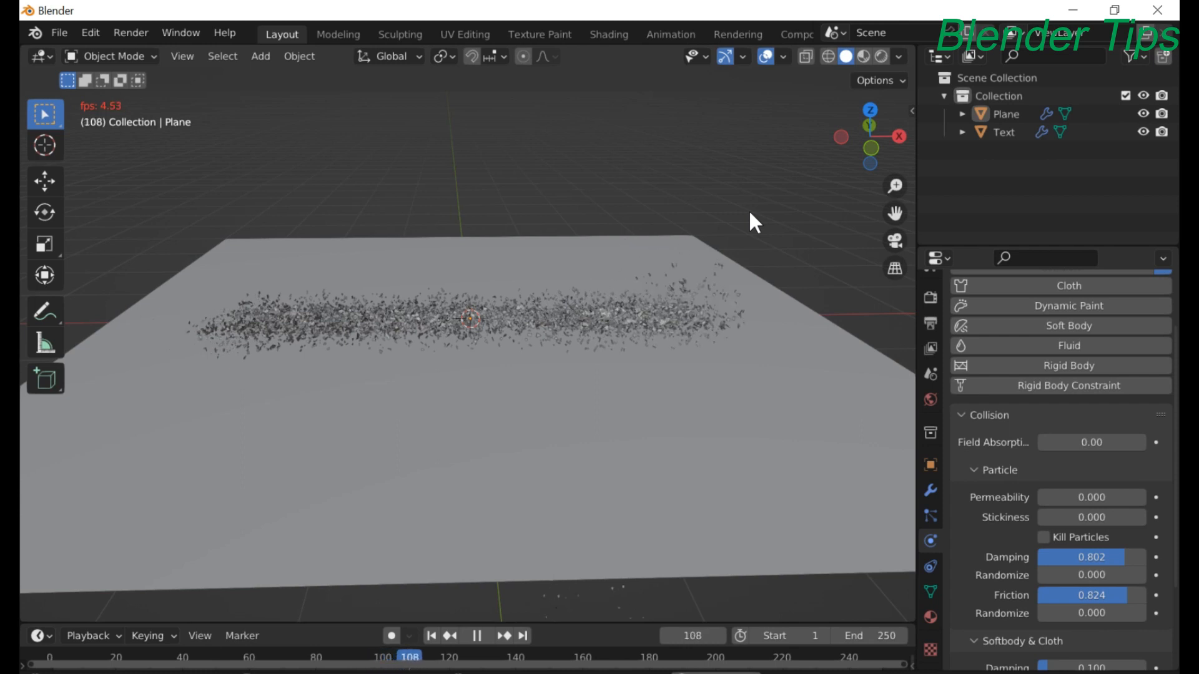
click(430, 635)
scroll(427, 458, down, 5)
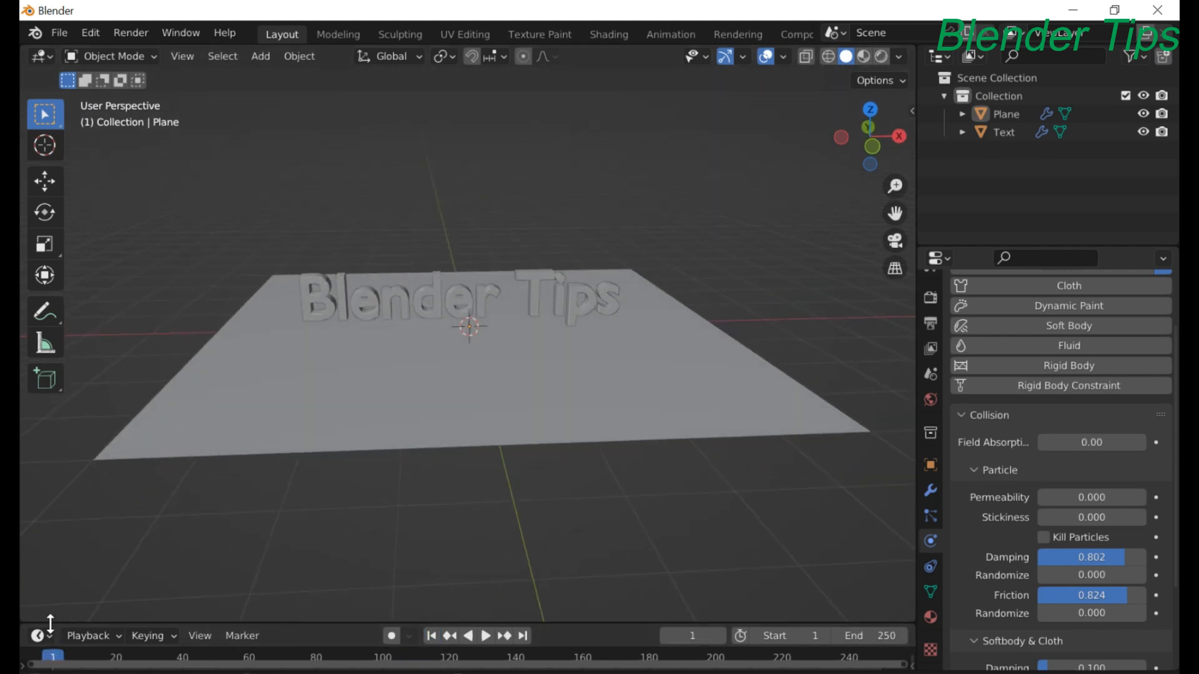
Enlarge the timeline area, turn it into an Asset Browser and load the Materials asset library
drag(52, 623, 62, 539)
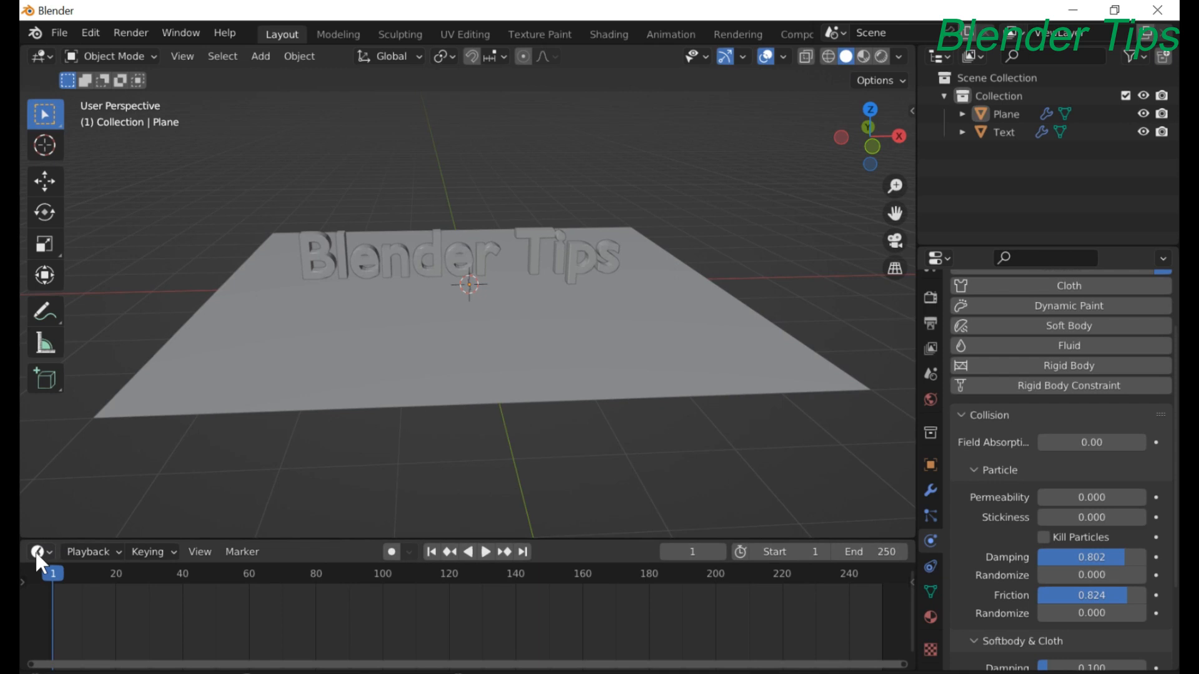
click(35, 550)
click(604, 436)
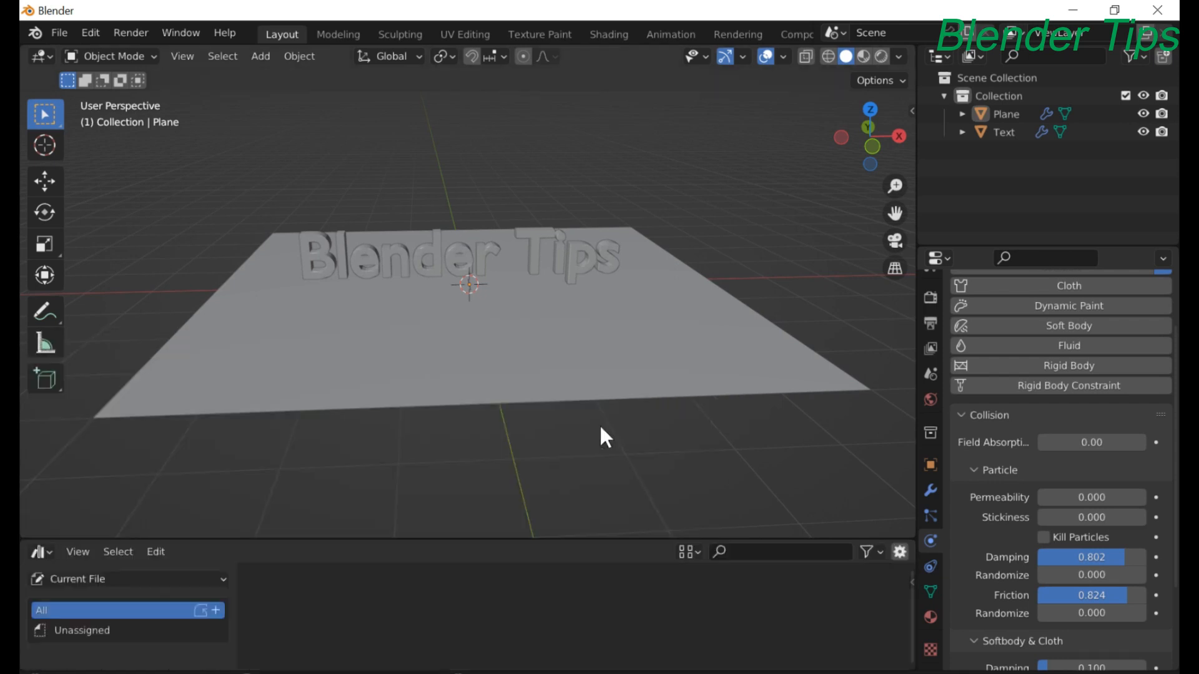
click(91, 581)
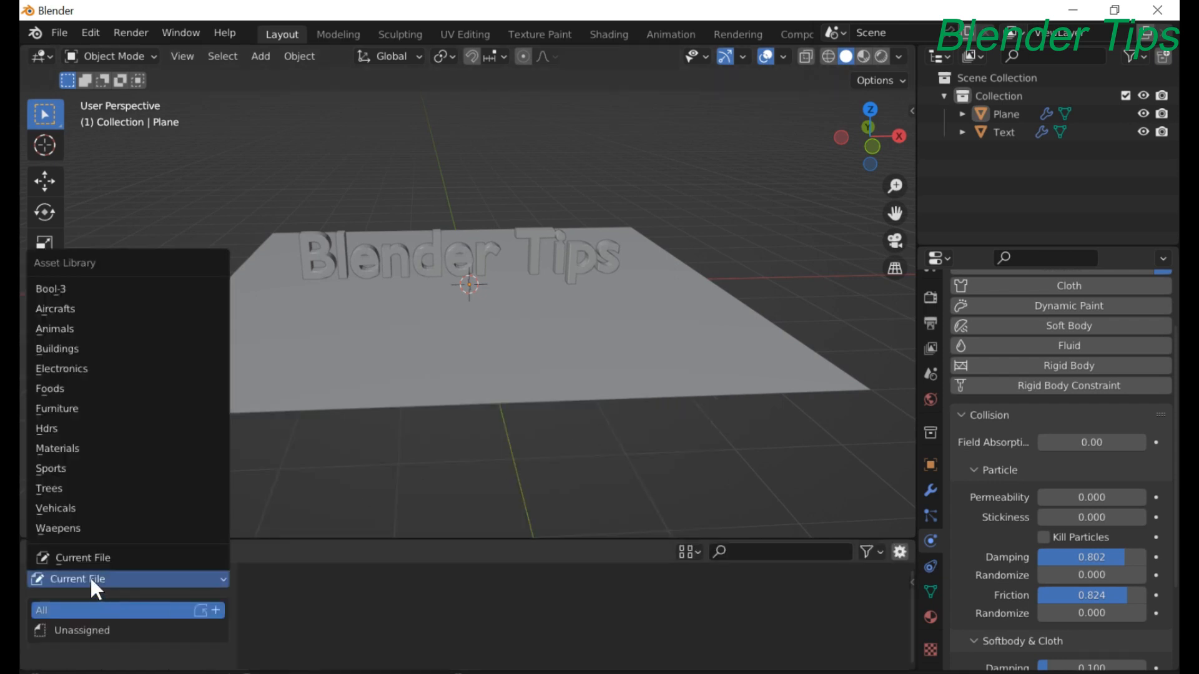
click(87, 447)
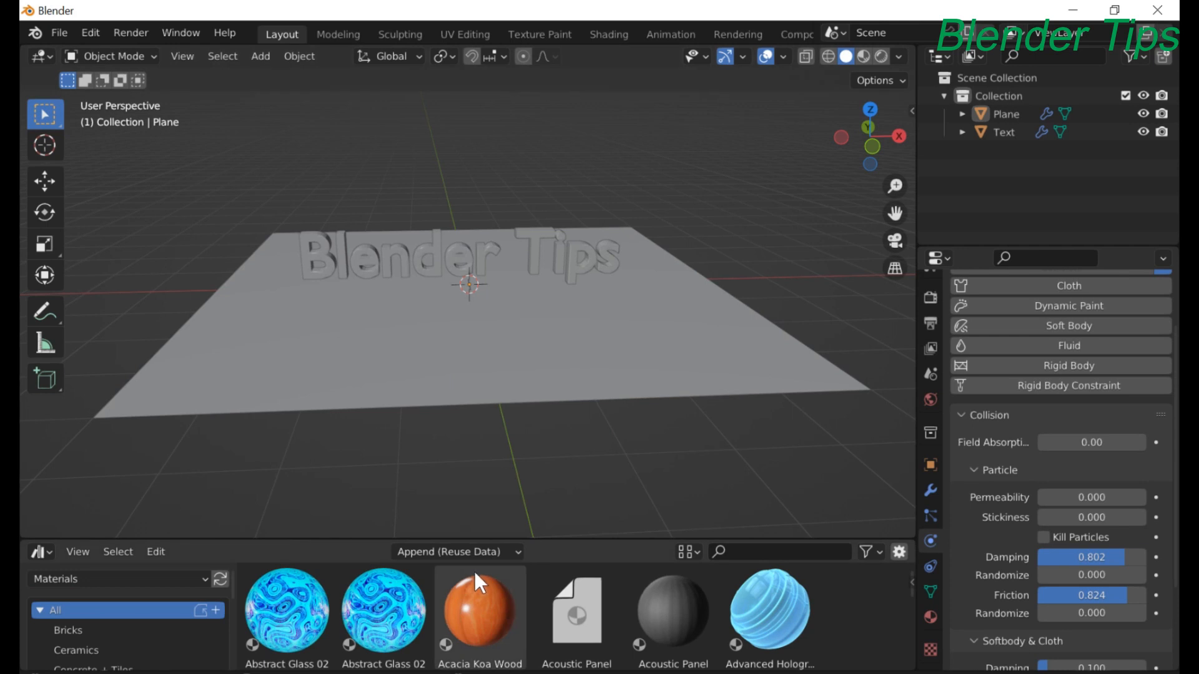
Apply the Metal Bronze Dixo material from the Metals category of the asset library to the text
scroll(460, 315, up, 8)
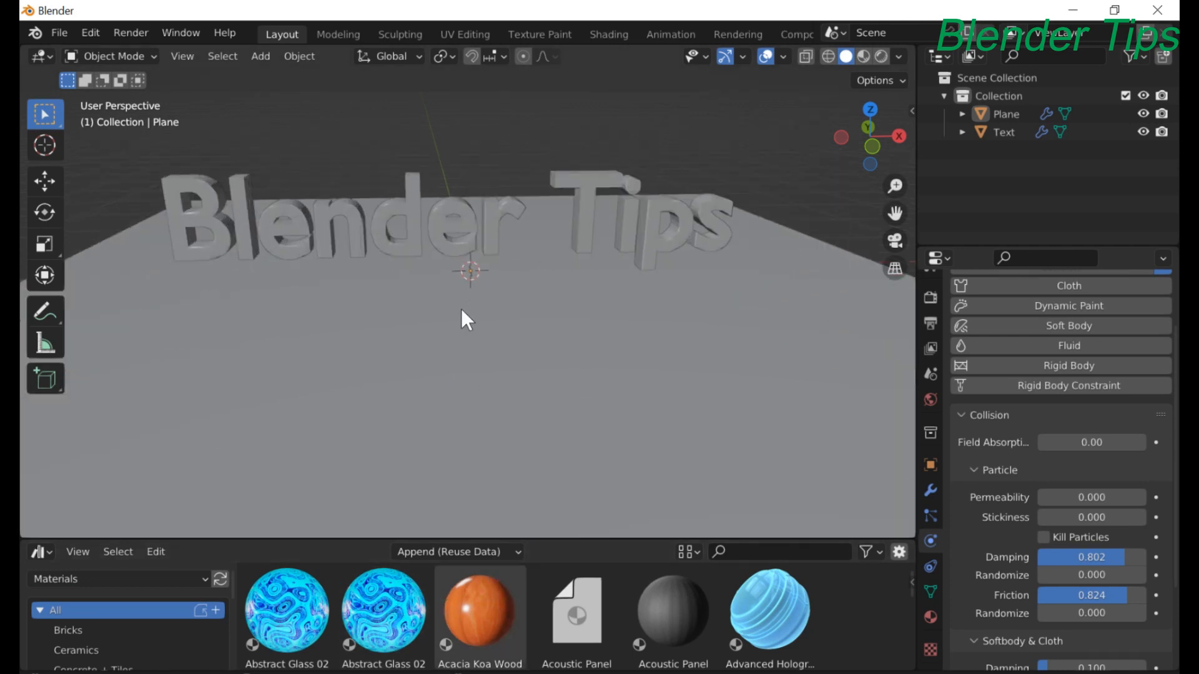
shift+middle_drag(454, 311, 485, 375)
scroll(483, 409, up, 2)
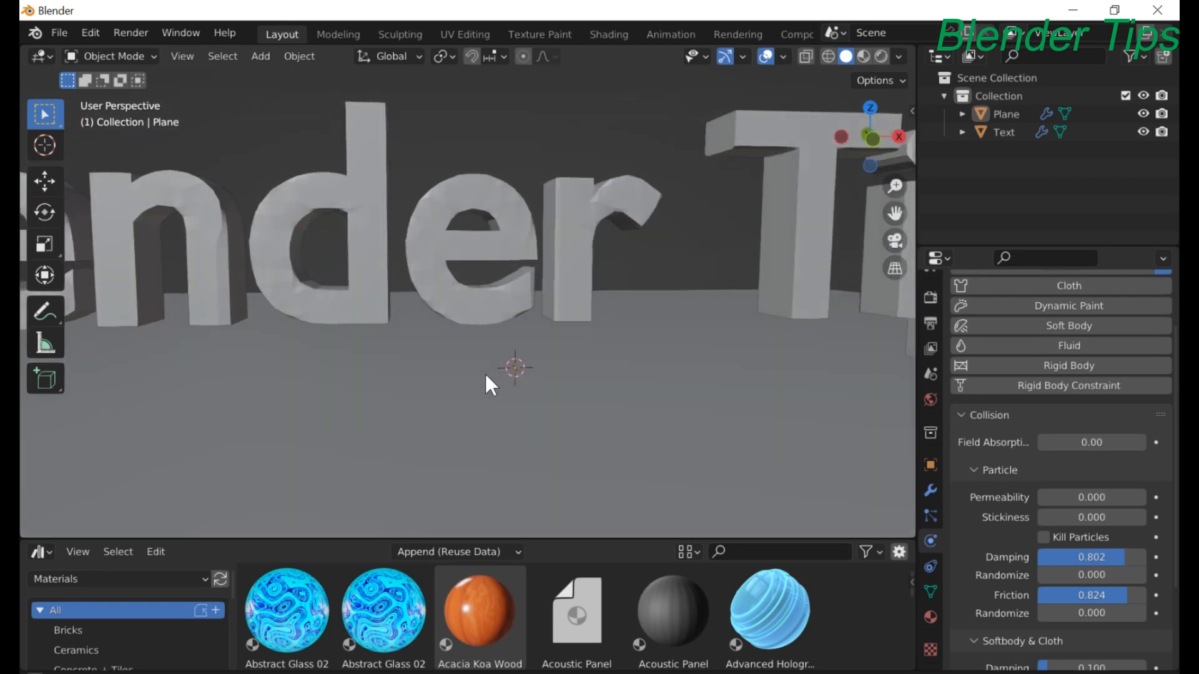
scroll(133, 620, down, 5)
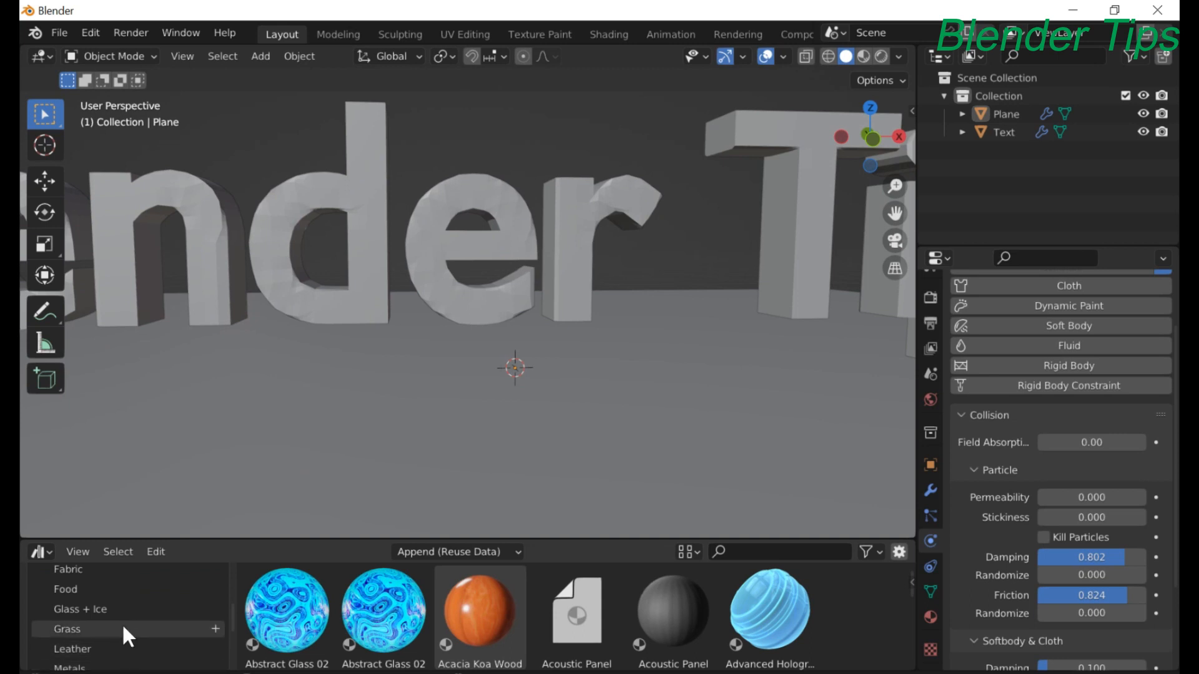
scroll(122, 638, down, 1)
click(122, 638)
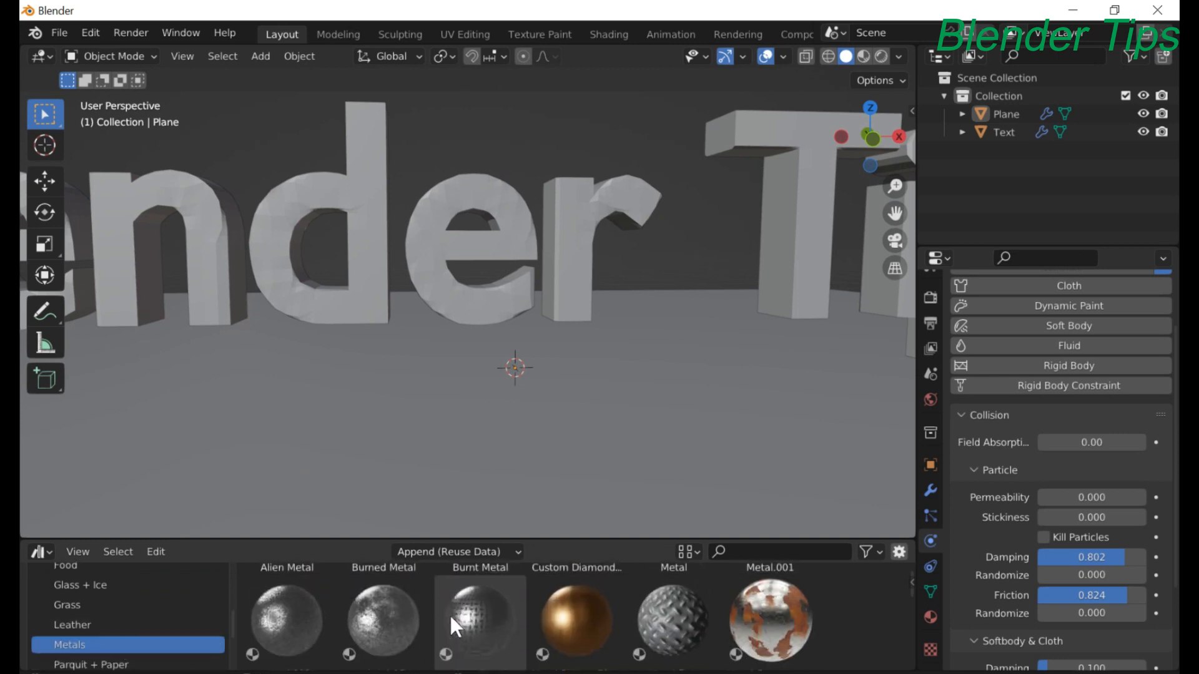
click(571, 618)
drag(571, 619, 435, 223)
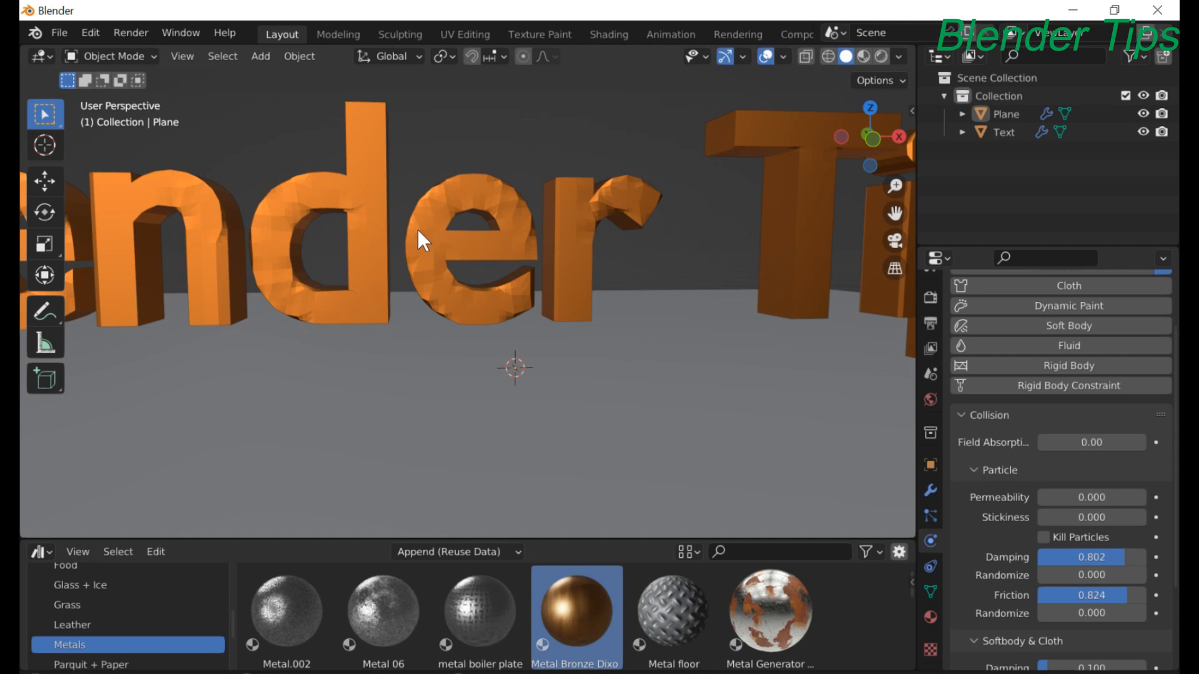
Switch the viewport to Material Preview shading and shade the text smooth
click(864, 53)
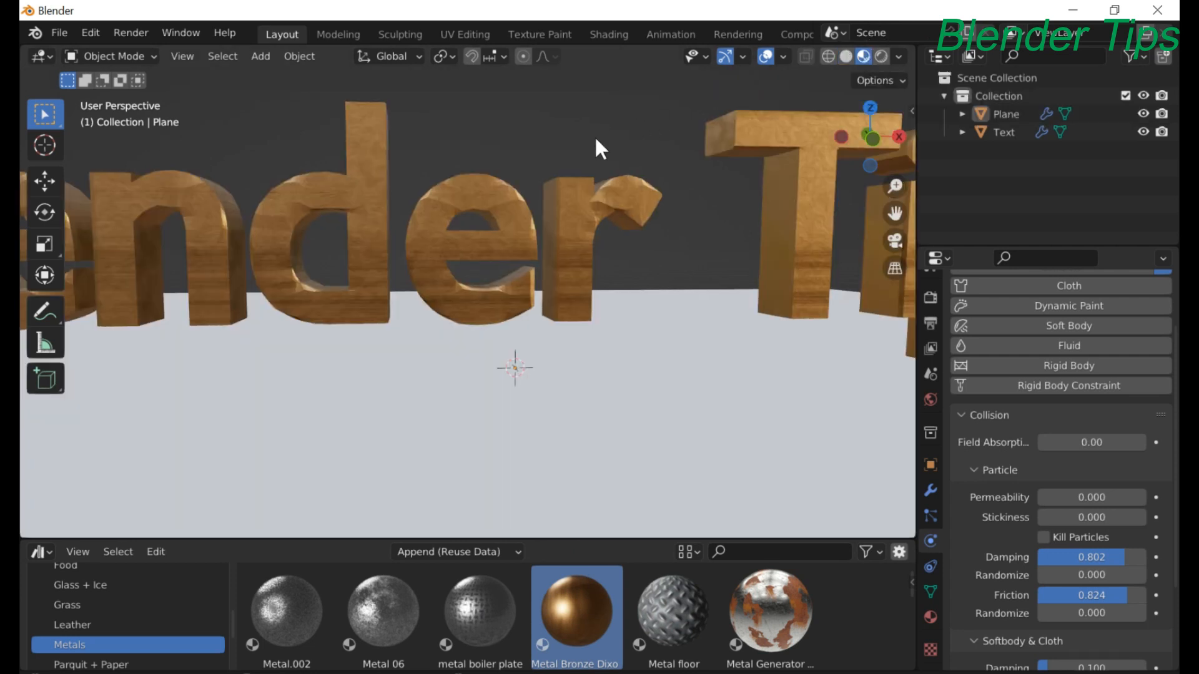
scroll(595, 141, down, 6)
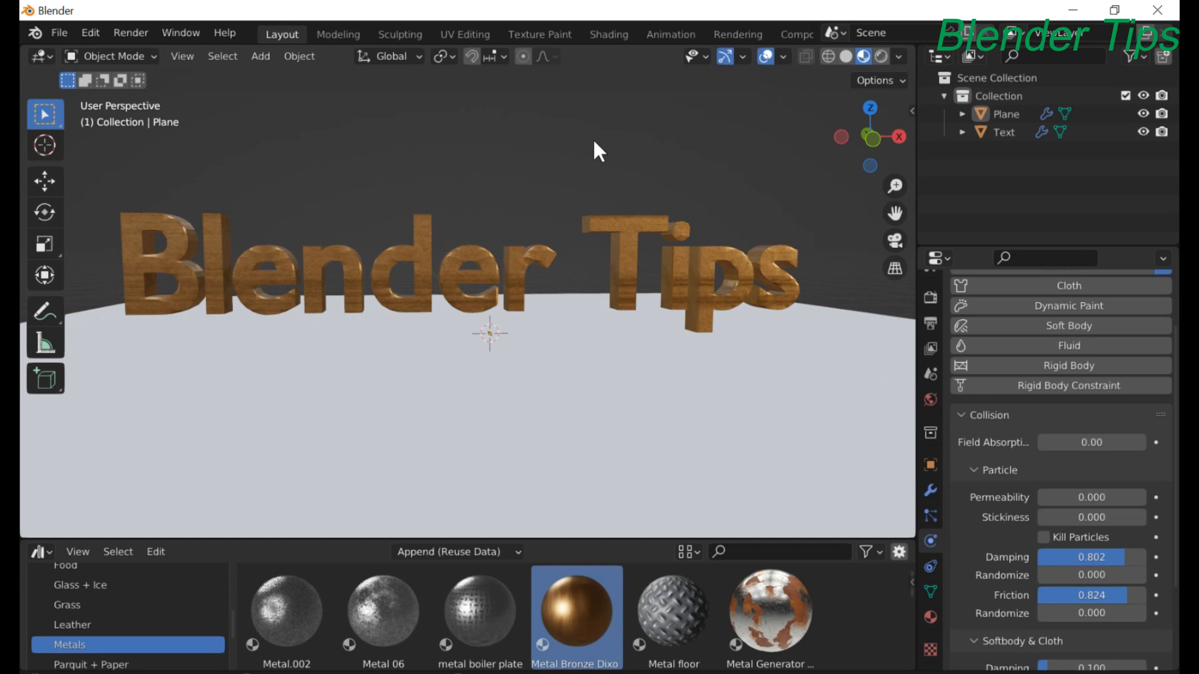
click(318, 259)
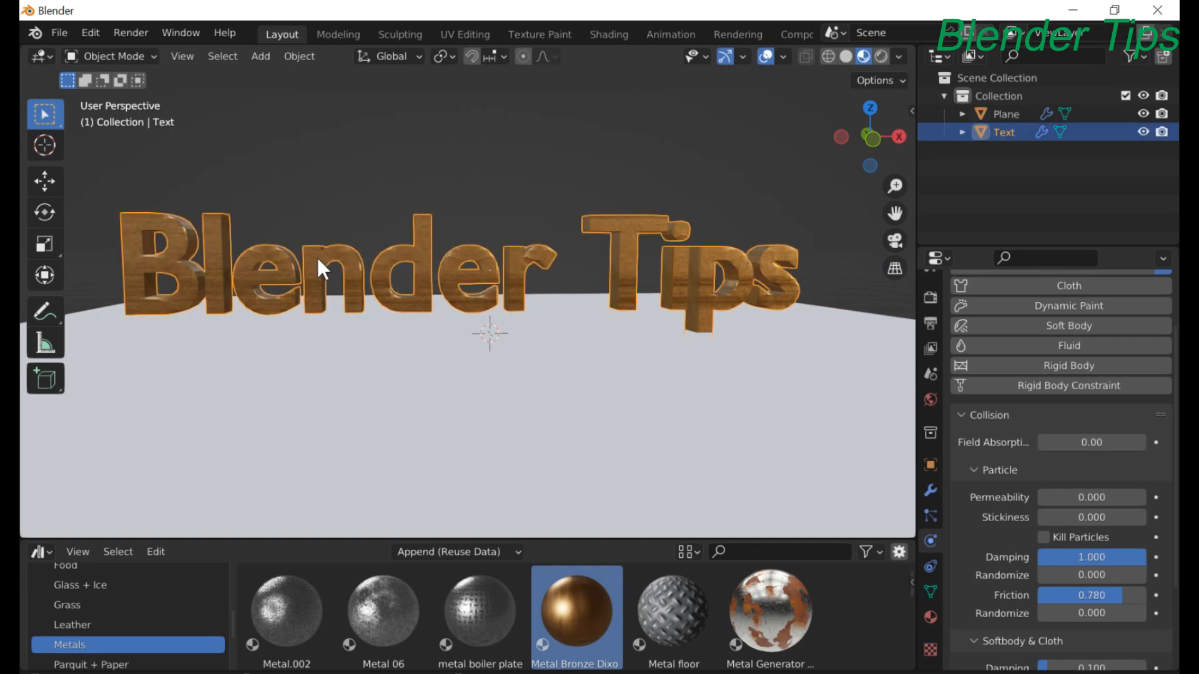
right_click(318, 259)
click(319, 260)
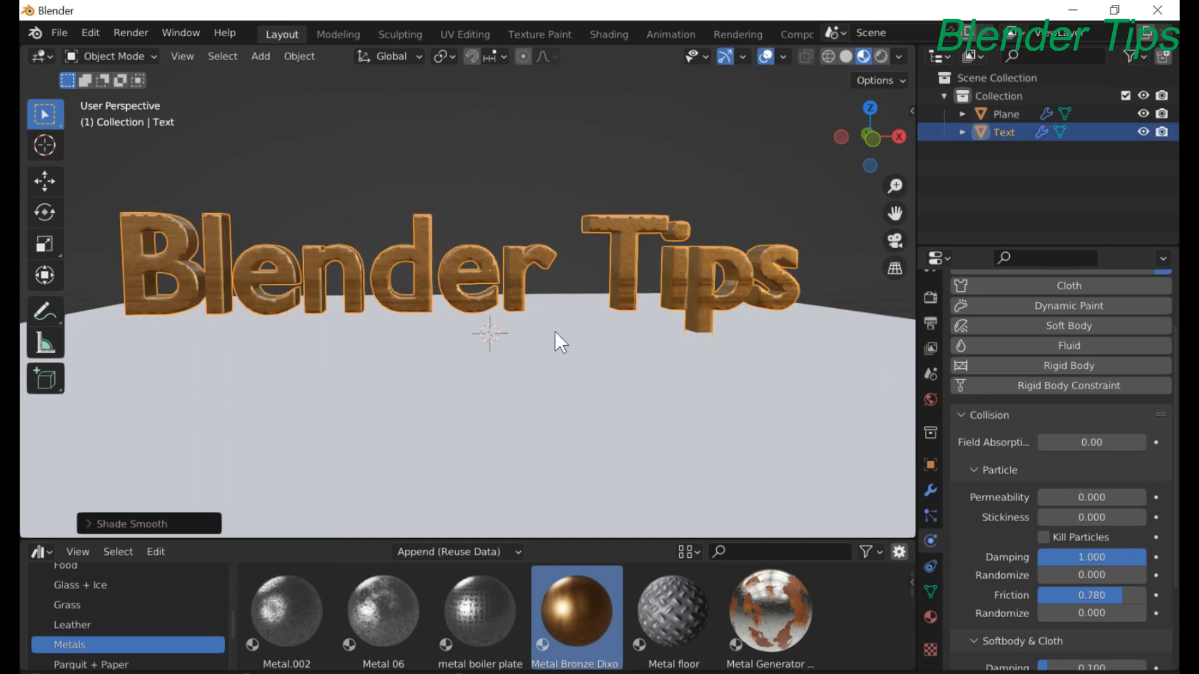
scroll(555, 333, up, 4)
scroll(555, 331, down, 4)
scroll(554, 400, down, 2)
scroll(548, 416, up, 2)
scroll(549, 416, down, 3)
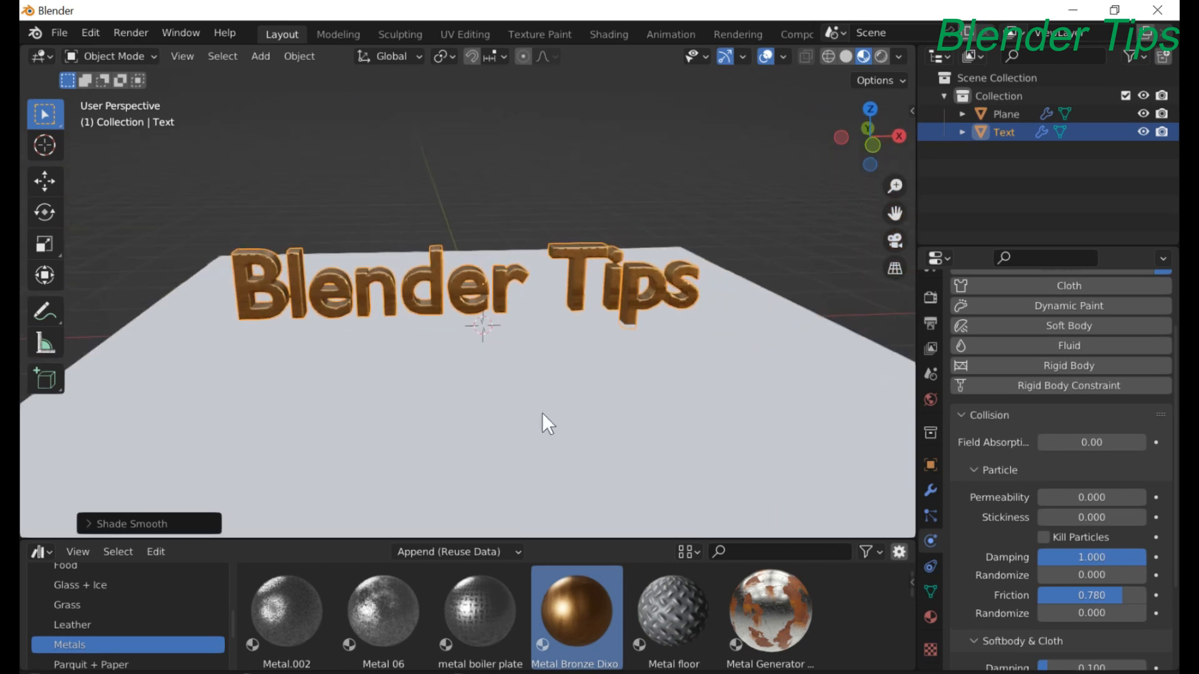
mouse_move(542, 413)
middle_down()
mouse_move(515, 405)
mouse_move(524, 411)
middle_up()
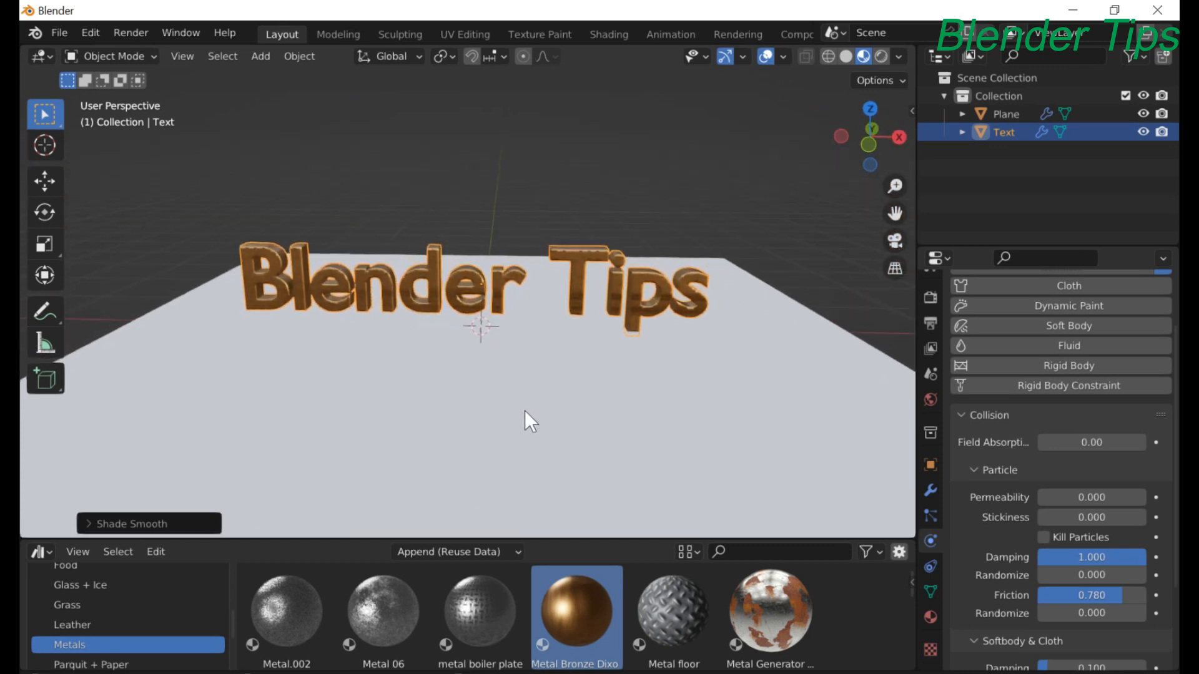
Apply the Castle Bricks material from the Bricks category of the asset library to the ground plane
scroll(98, 612, up, 6)
click(99, 603)
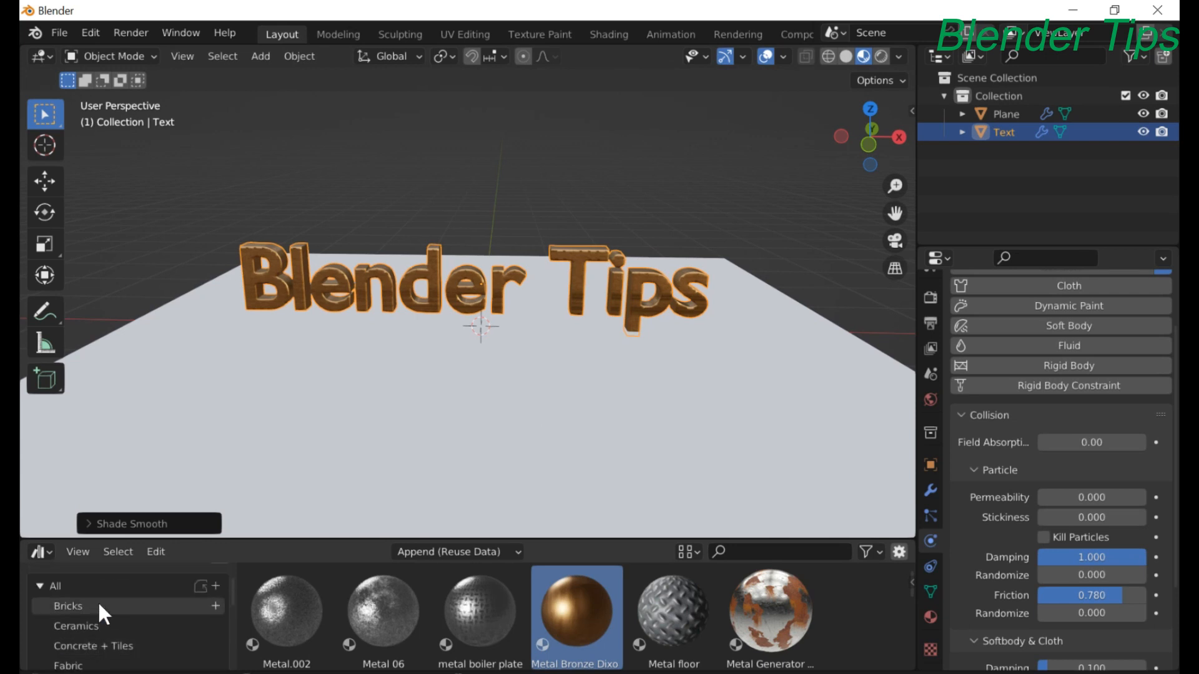
scroll(435, 602, down, 3)
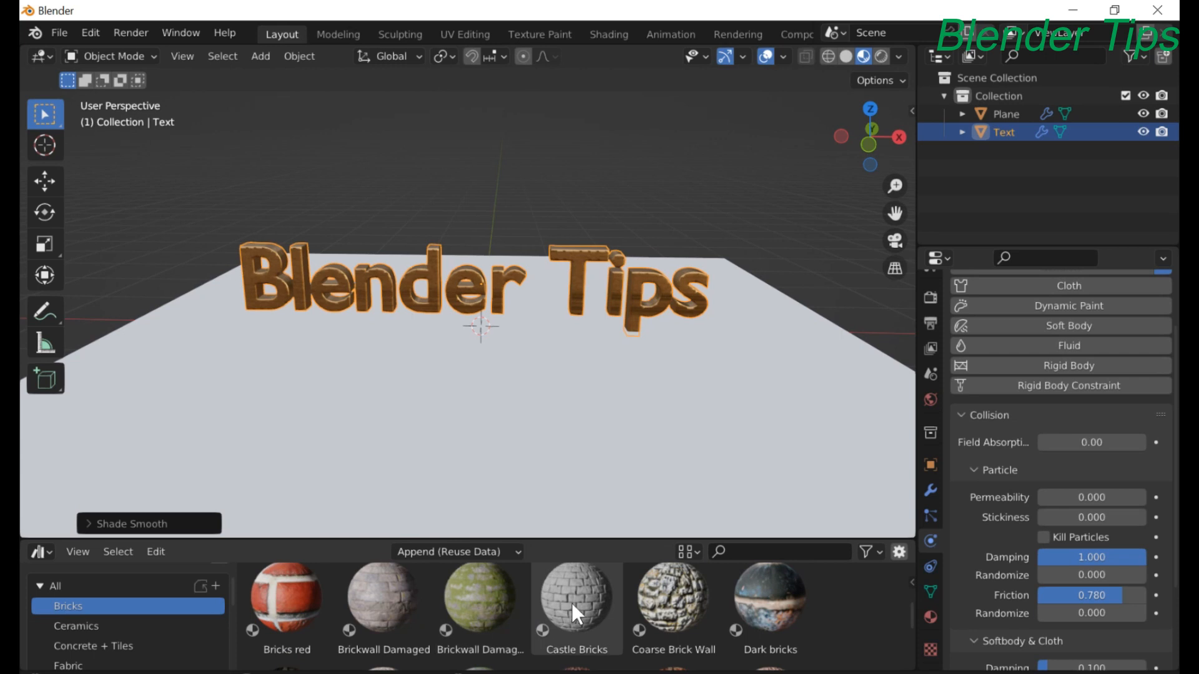
drag(572, 602, 473, 415)
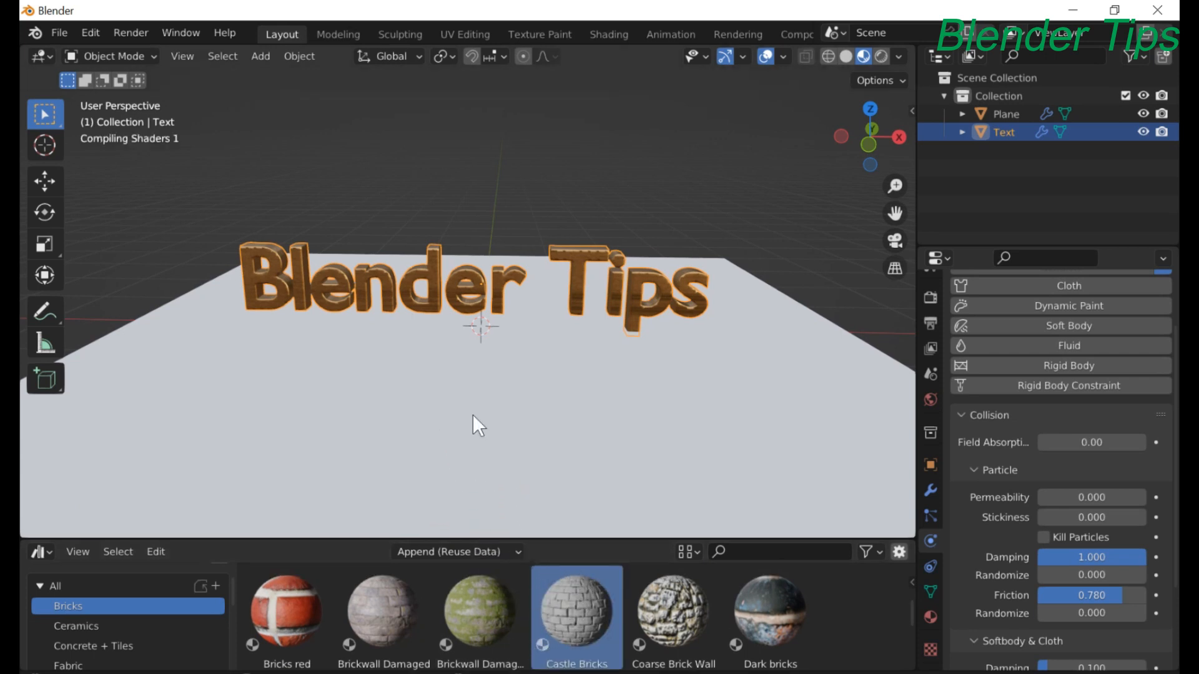
scroll(465, 406, down, 2)
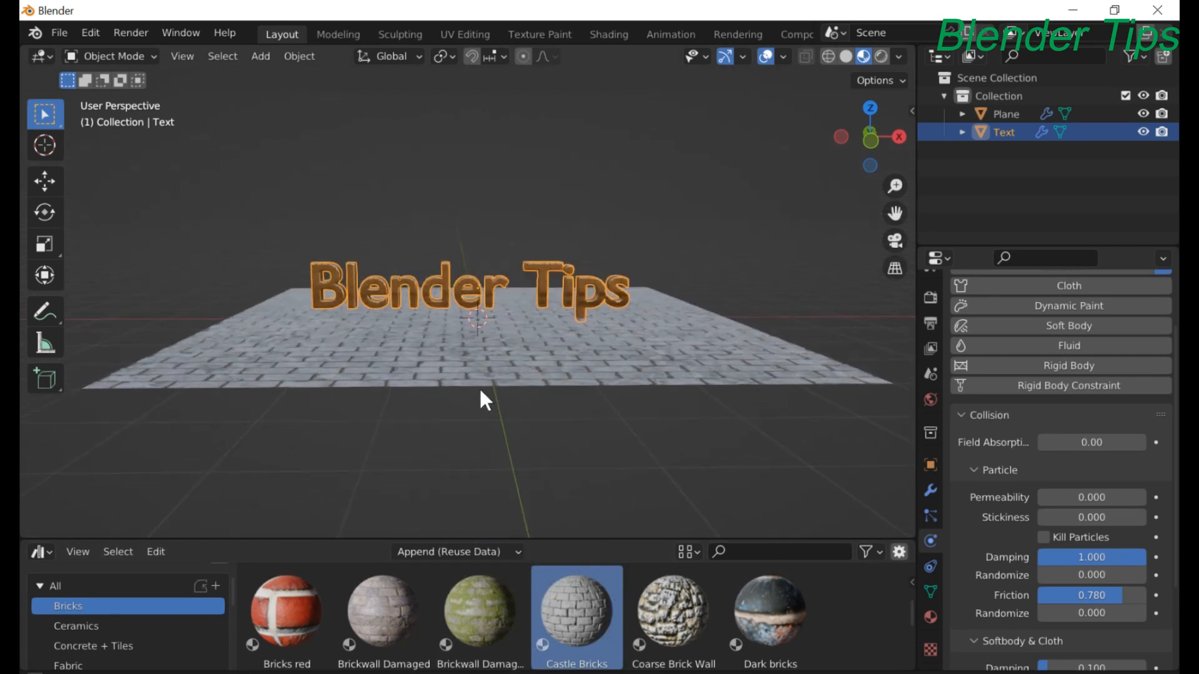
scroll(476, 374, up, 4)
scroll(471, 374, down, 4)
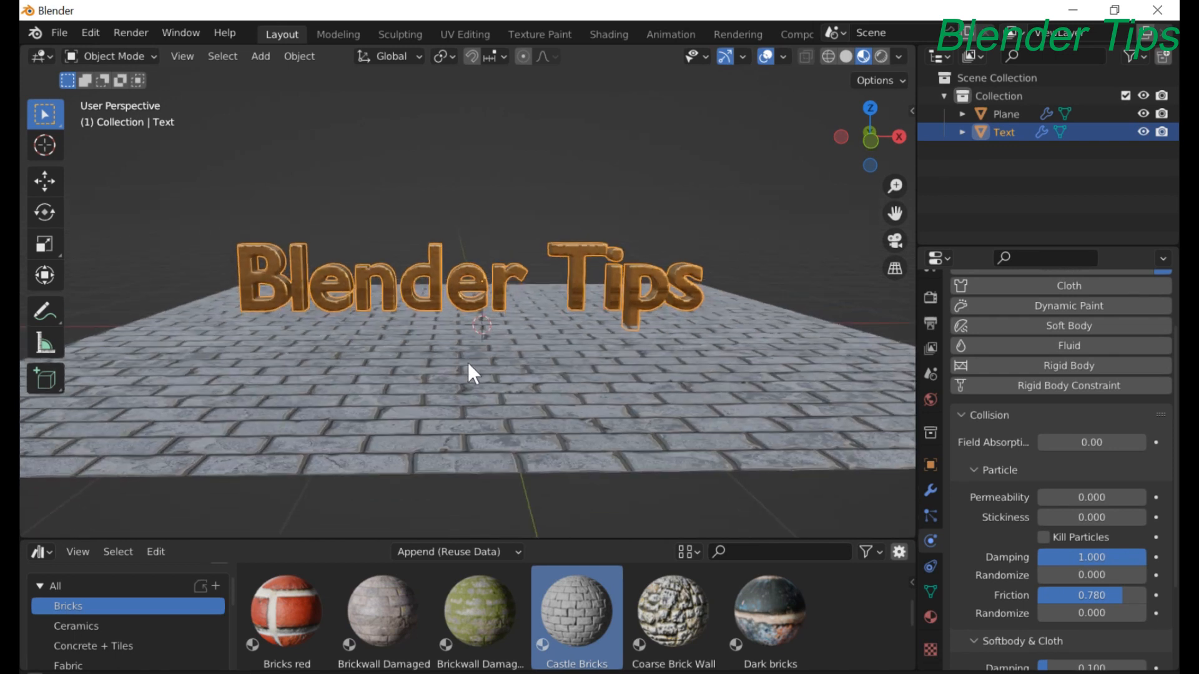
In the front view, raise the text along the Z axis by a little over 0.12 m so it clears the plane
middle_drag(426, 357, 425, 320)
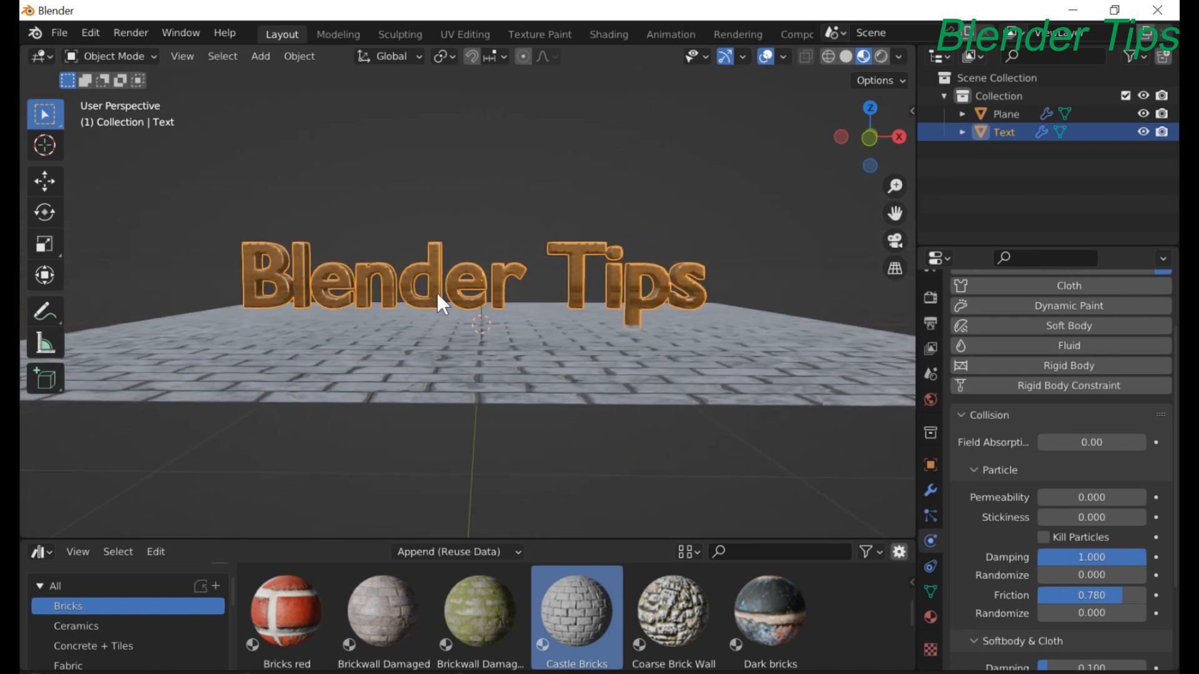
key(KP_1)
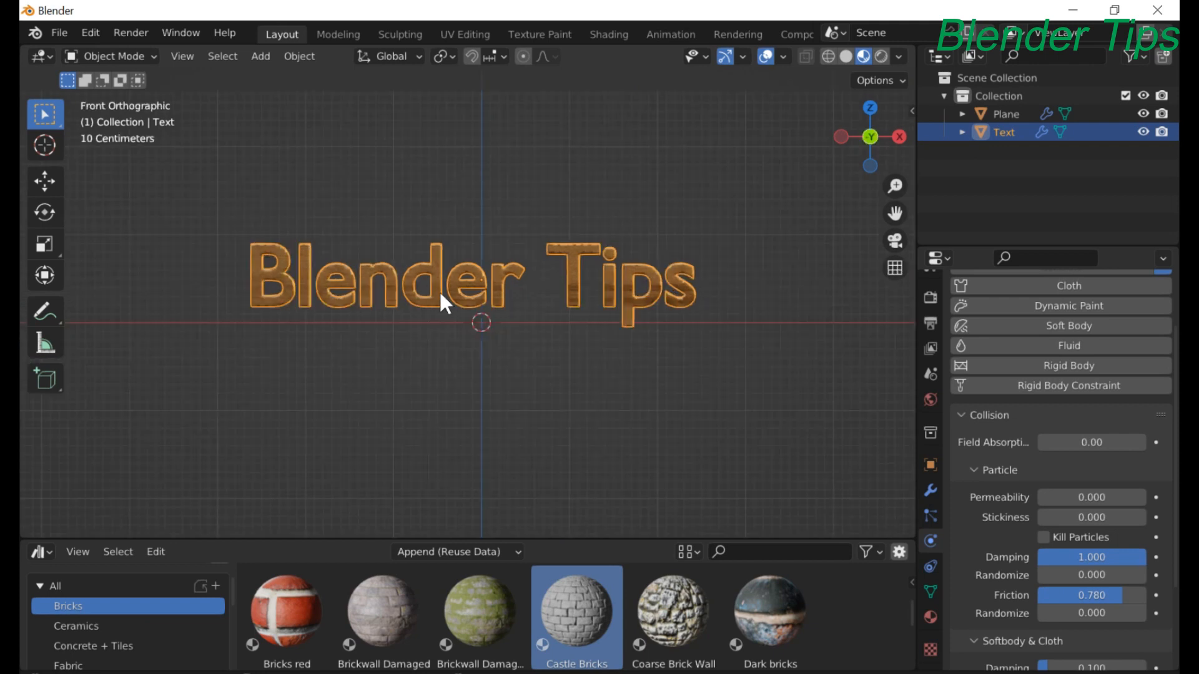
key(g)
key(z)
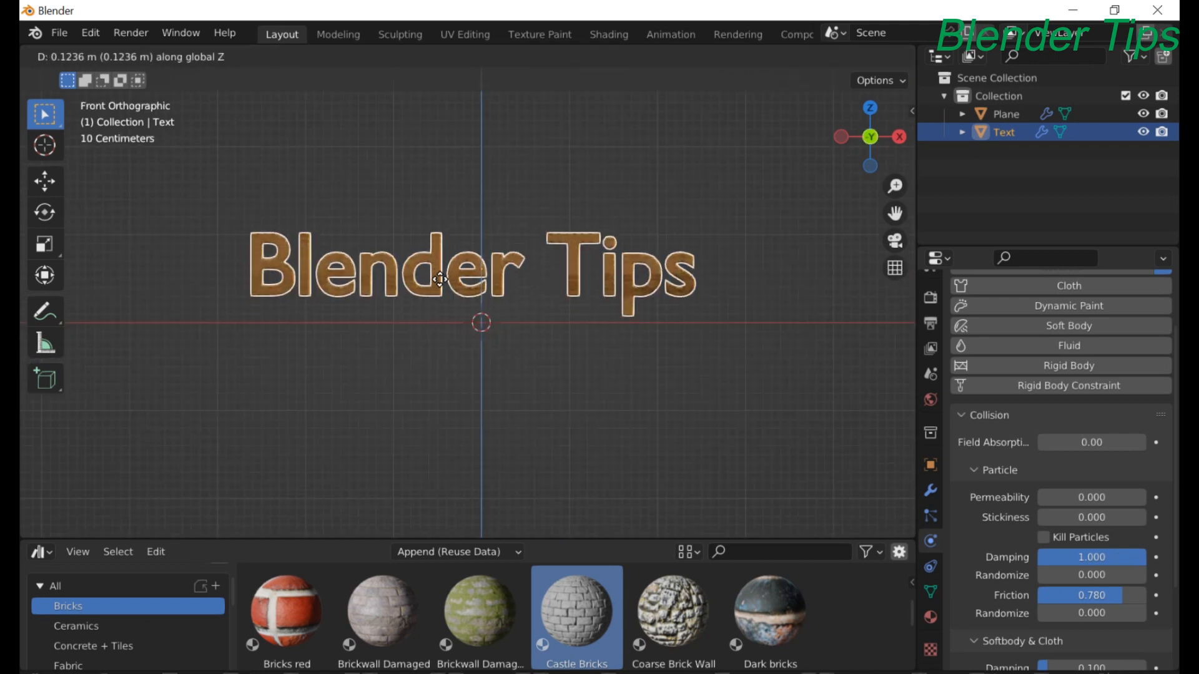
click(441, 278)
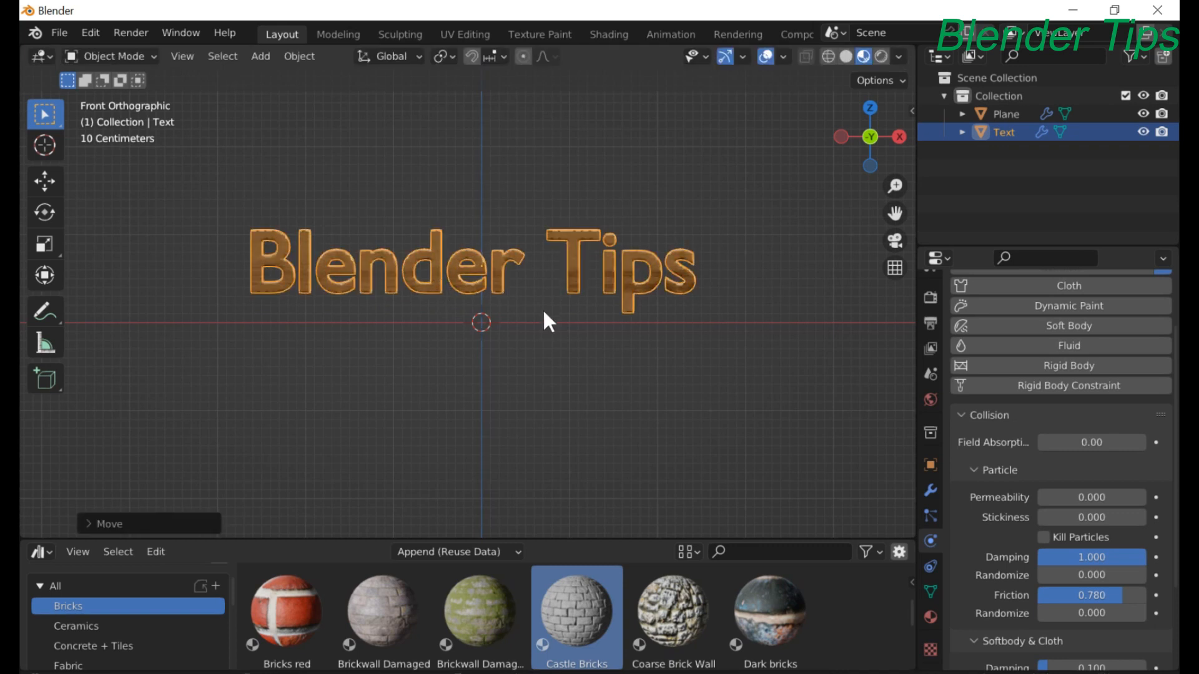
middle_drag(542, 309, 543, 390)
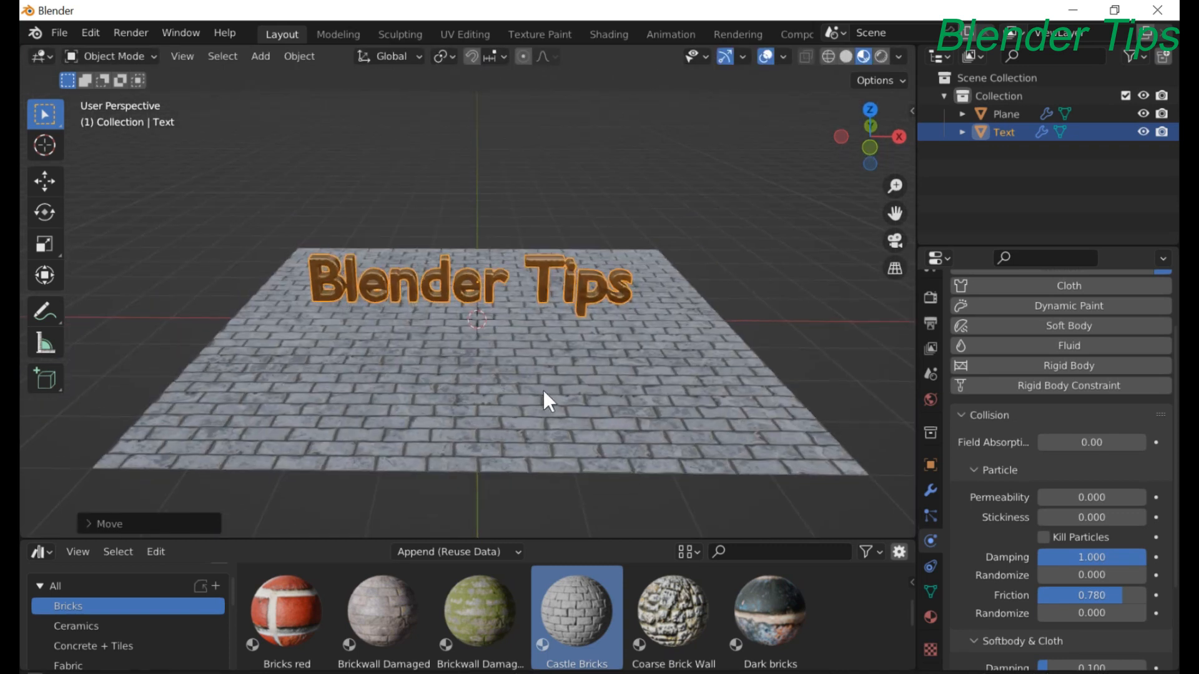
scroll(543, 388, up, 2)
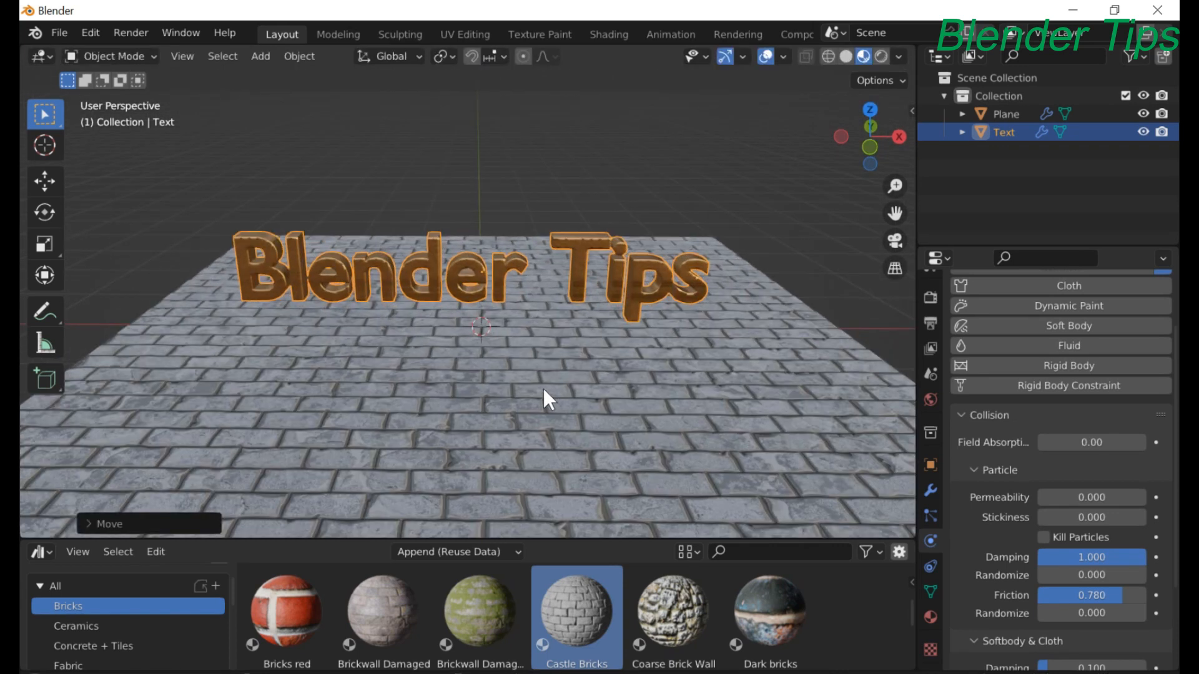
With nothing selected, turn the Asset Browser area back into a Timeline and play the disintegration animation
click(503, 193)
middle_drag(507, 334, 509, 321)
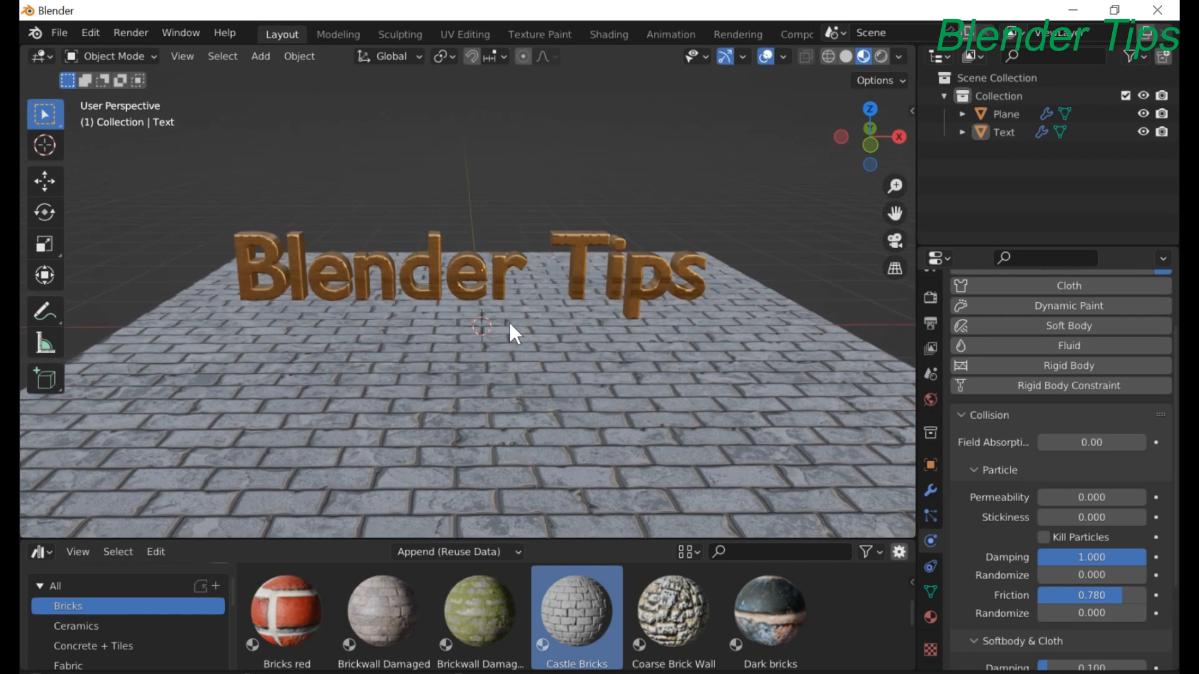
click(39, 545)
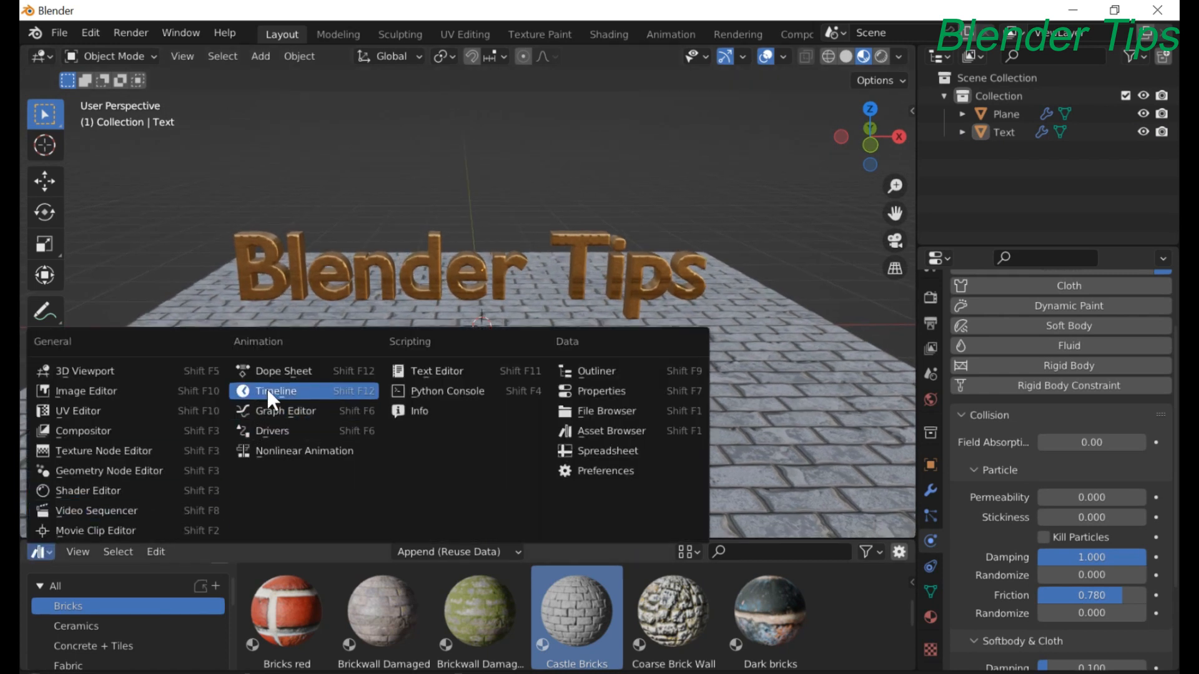
click(282, 389)
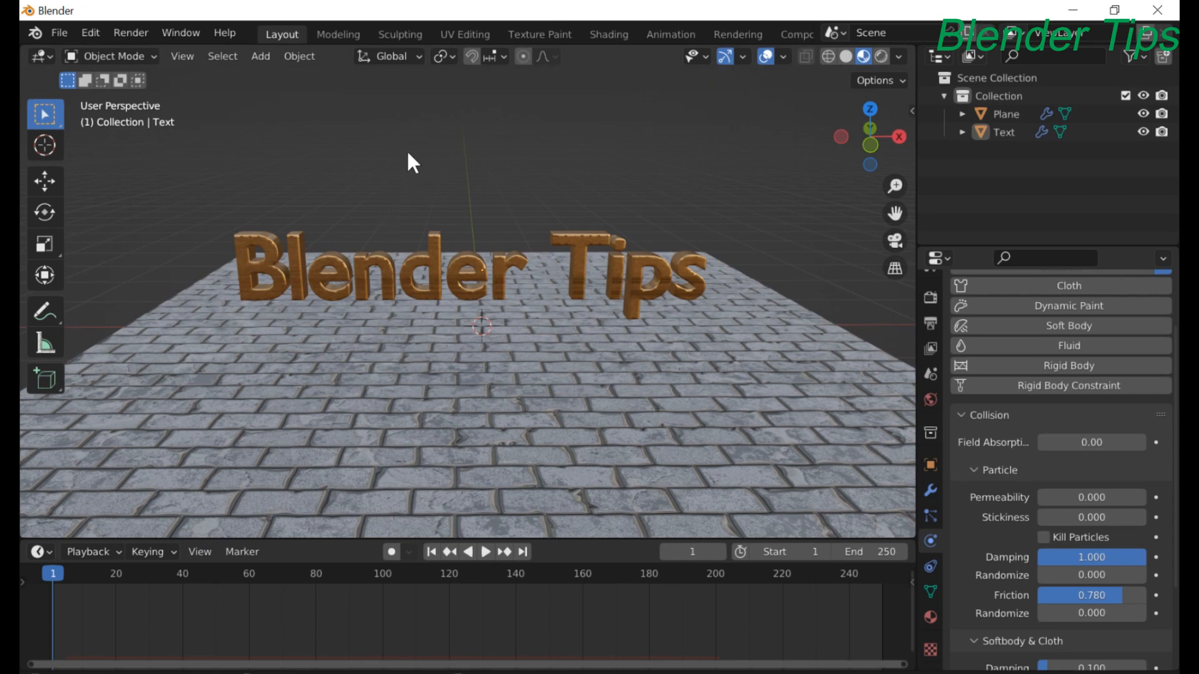
key(space)
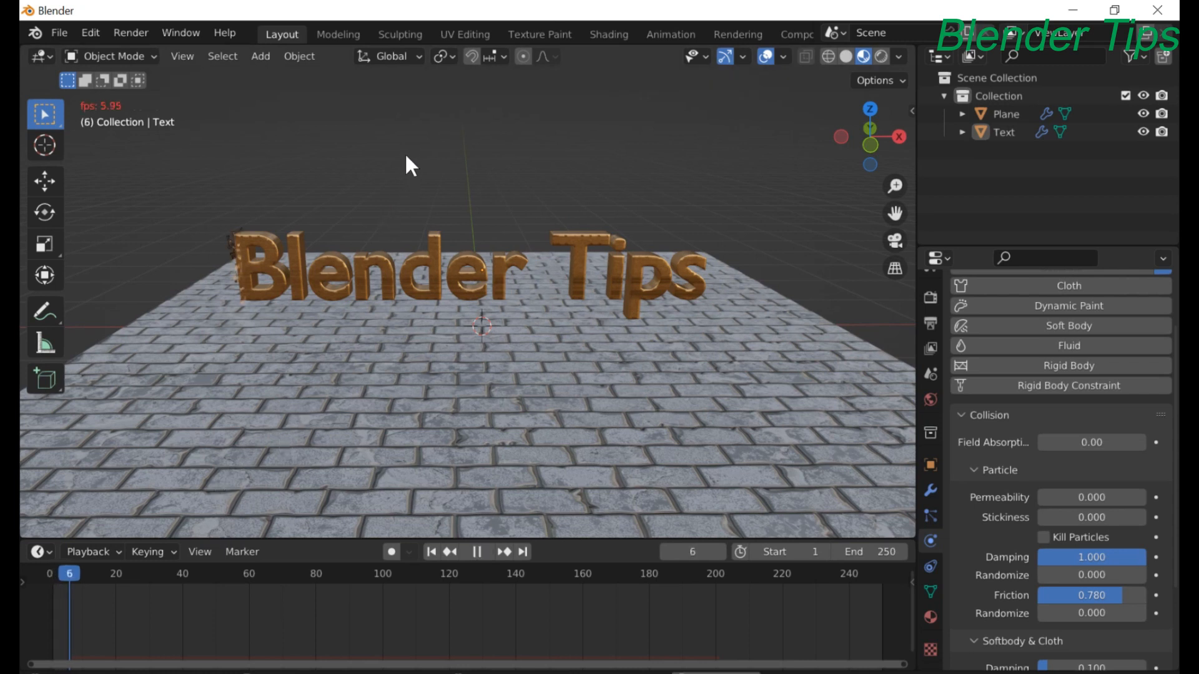